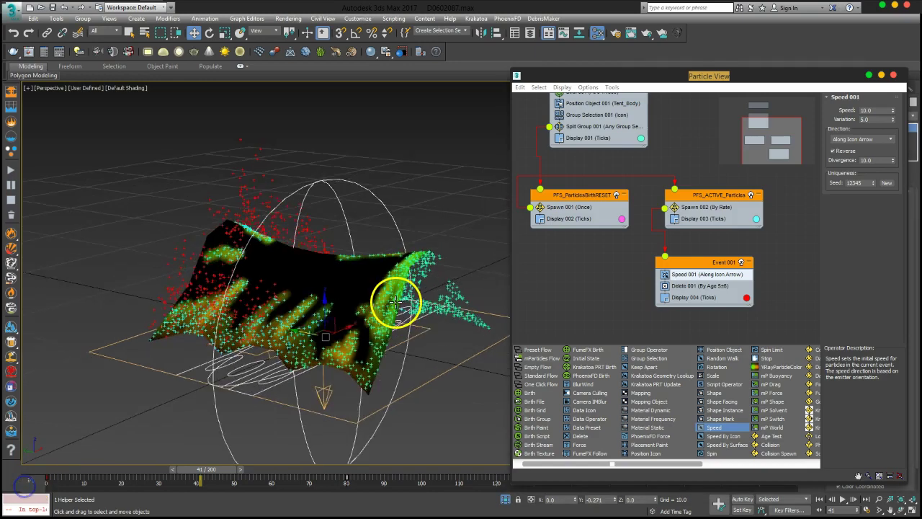
Set Speed 001's speed to 5.0 and its divergence to 15
middle_click_drag(397, 296, 412, 304, "alt")
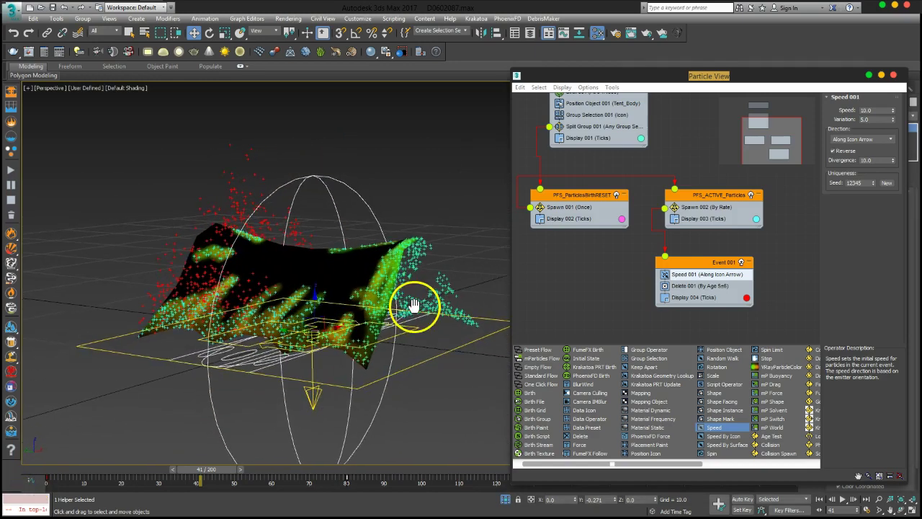
double_click(876, 109)
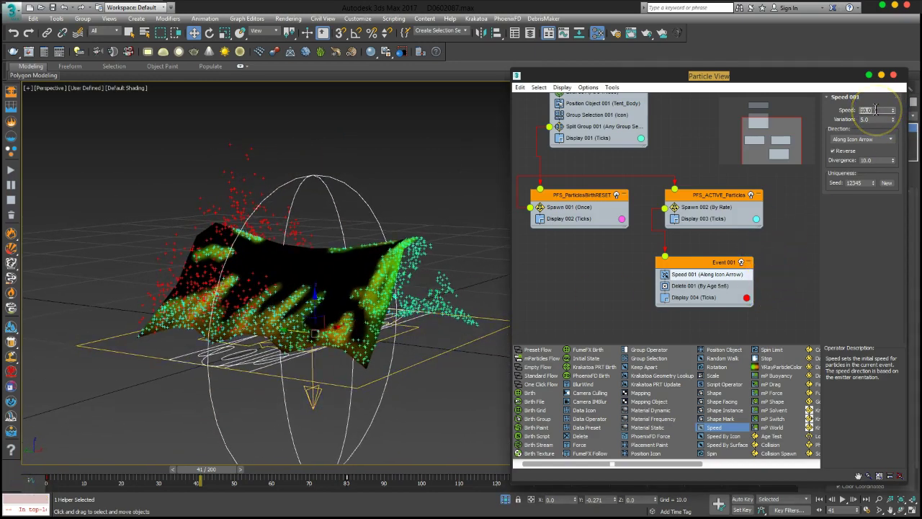
type("5")
key("Return")
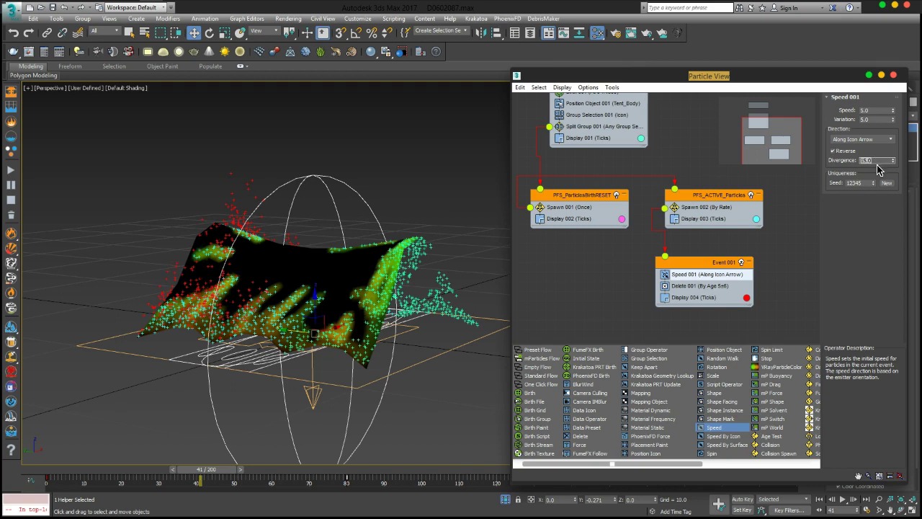
Raise Spawn 002's speed variation to 50% and scrub the timeline back to frame 0
left_click(705, 208)
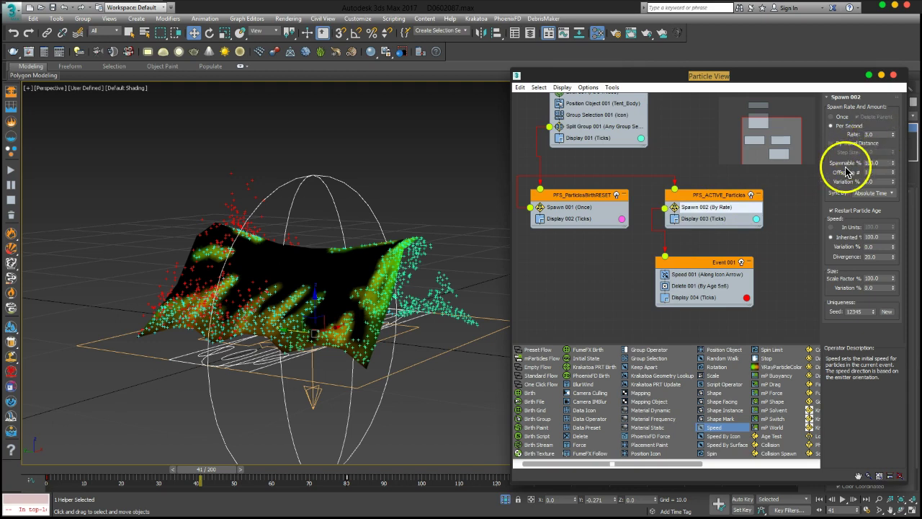
left_click_drag(703, 264, 690, 268)
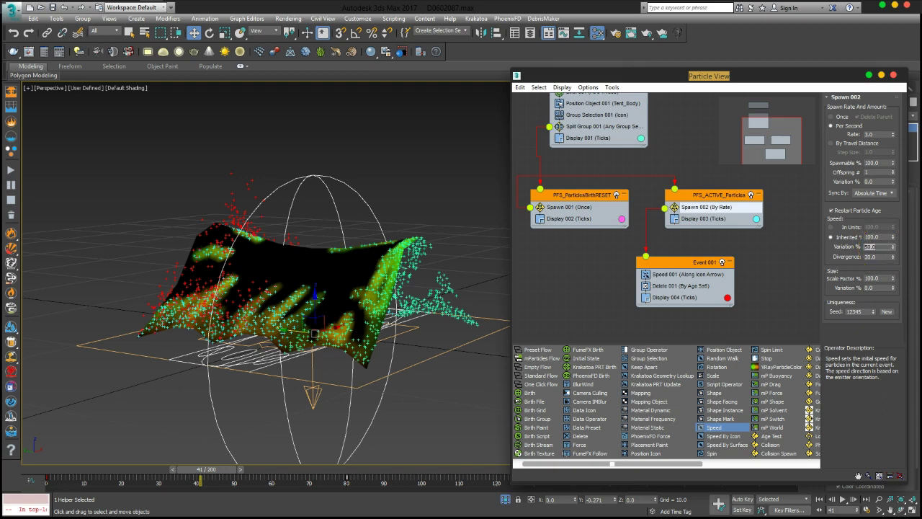
mouse_move(189, 469)
left_mouse_down()
mouse_move(82, 472)
mouse_move(408, 472)
left_mouse_up()
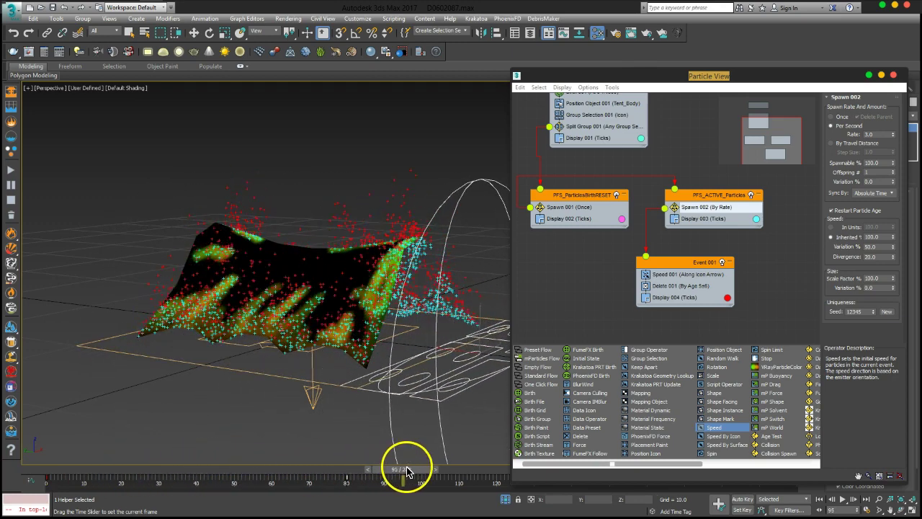
left_click(43, 472)
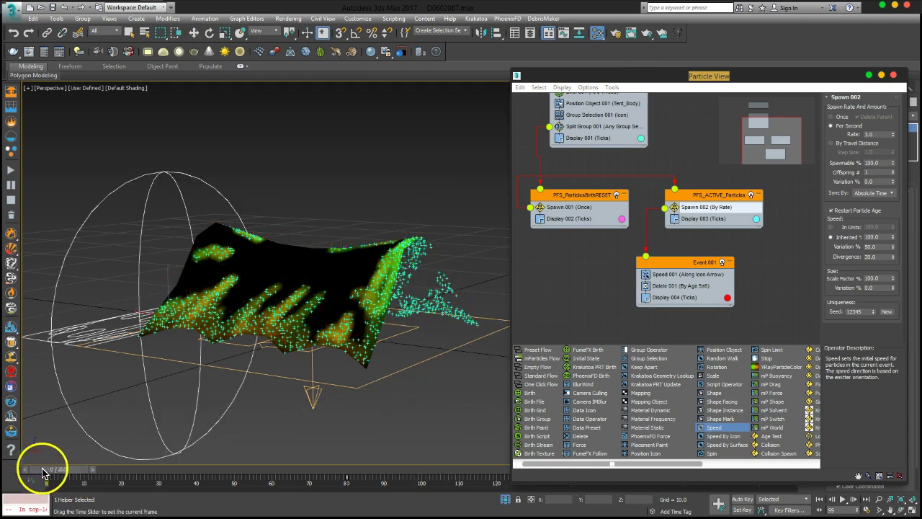
key("w")
mouse_move(336, 288)
middle_mouse_down("alt")
mouse_move(362, 243)
mouse_move(328, 310)
mouse_move(308, 299)
mouse_move(363, 264)
mouse_move(353, 282)
mouse_move(314, 301)
mouse_move(346, 284)
middle_mouse_up("alt")
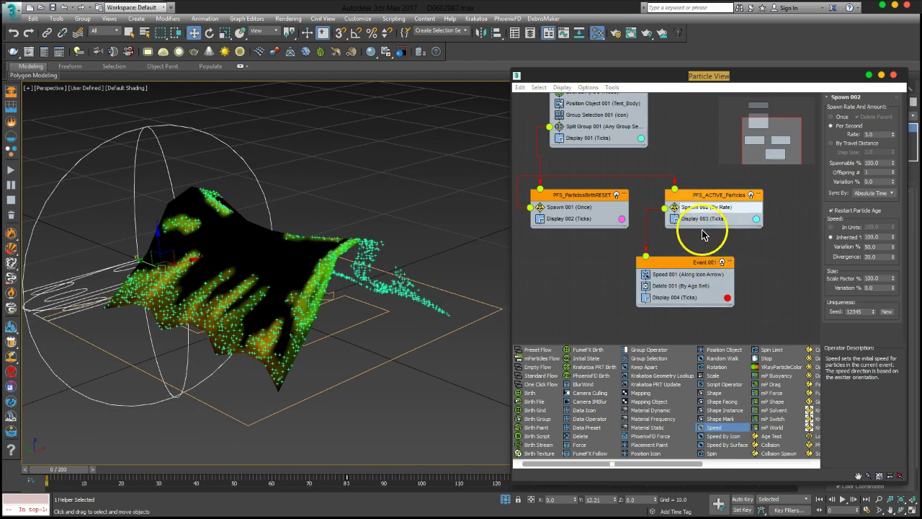
Append a Spawn test to Event 001 under Speed 001 and rename it Fire_Tungs, with offspring 10 and variation 60
right_click(669, 282)
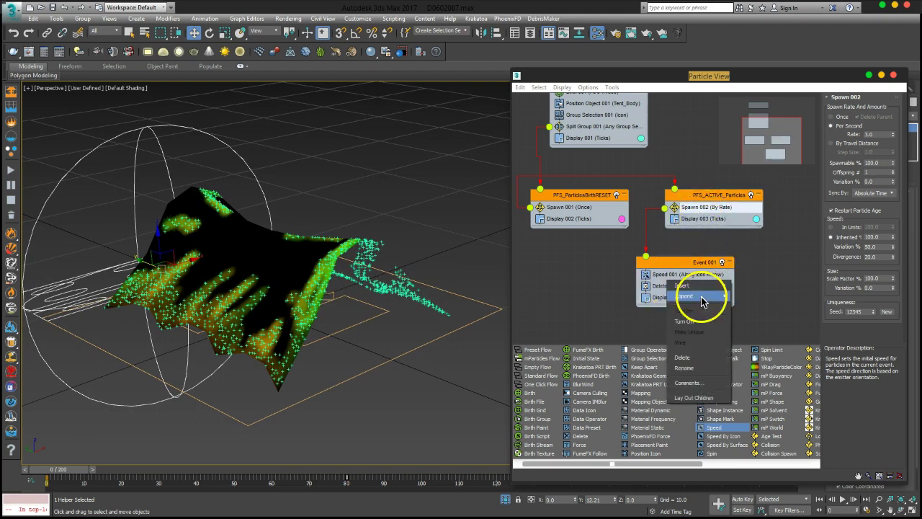
left_click(776, 296)
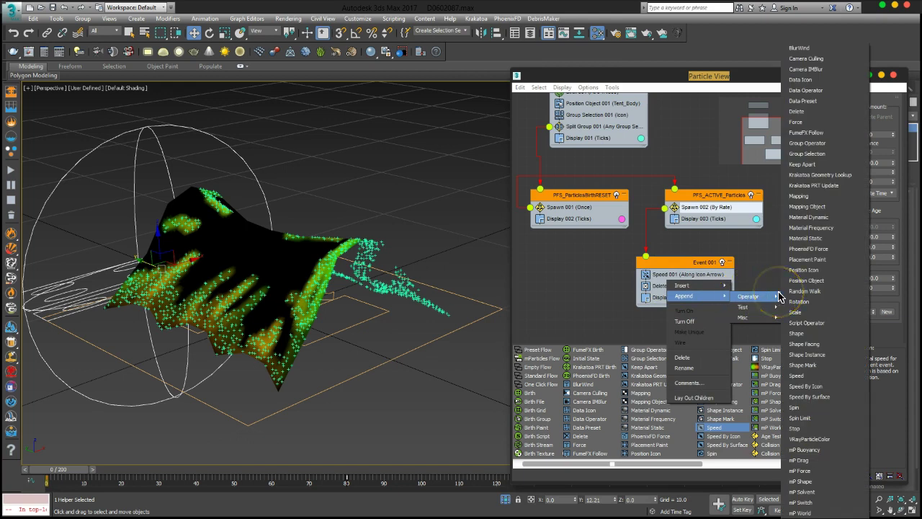
mouse_move(753, 307)
left_click(812, 418)
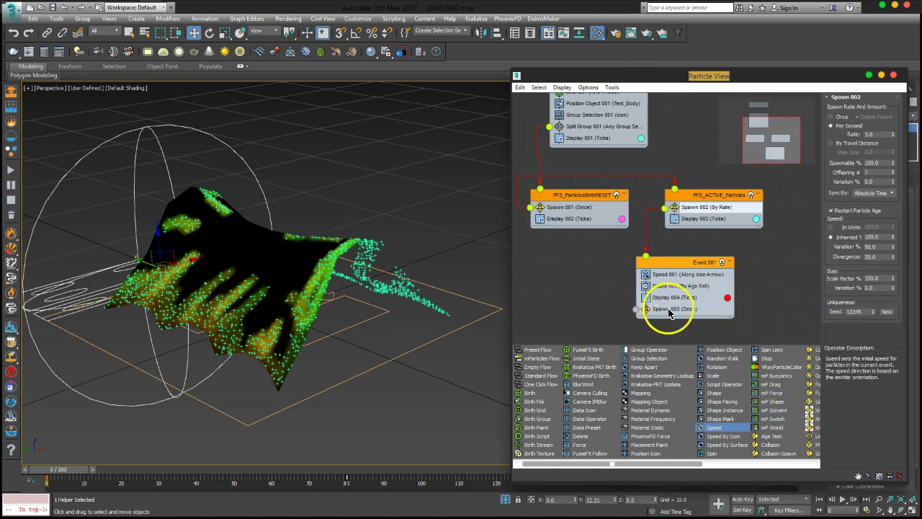
left_click(669, 309)
left_click_drag(670, 311, 654, 289)
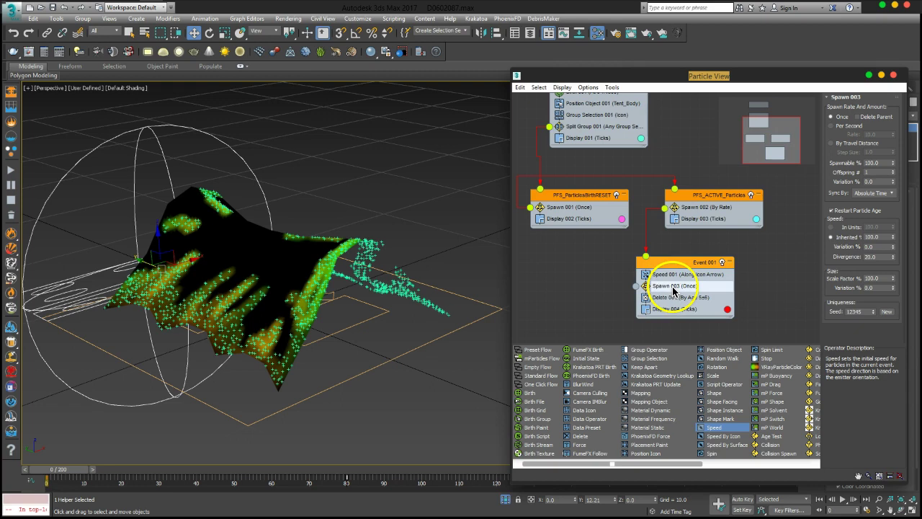
right_click(674, 291)
left_click(699, 405)
type("25")
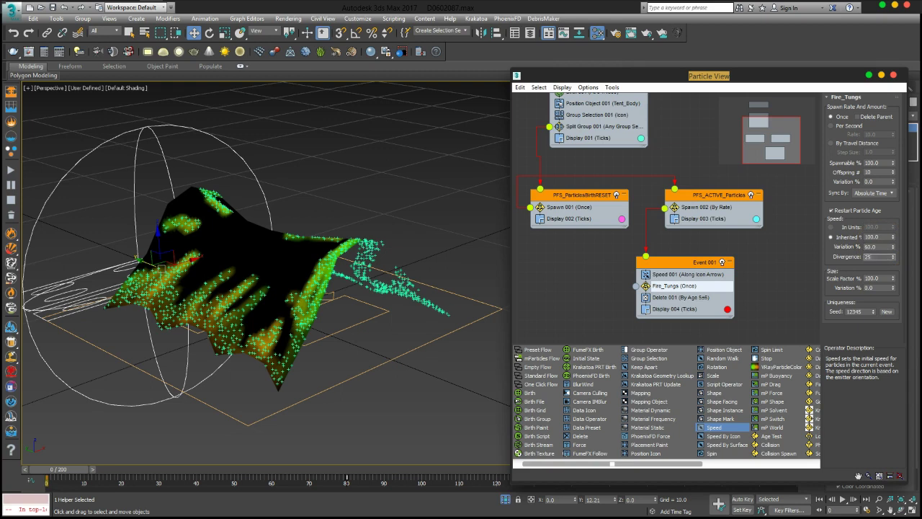
Adjust Fire_Tungs' offspring count and set its inherited speed to 50%
left_click_drag(64, 469, 435, 479)
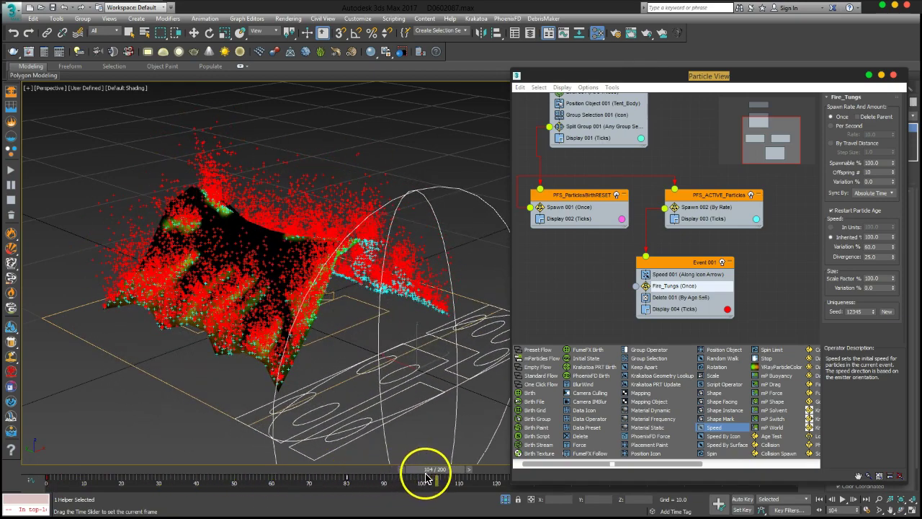
key("w")
left_click(264, 250)
mouse_move(265, 250)
middle_mouse_down("alt")
mouse_move(257, 226)
mouse_move(420, 254)
middle_mouse_up("alt")
double_click(881, 173)
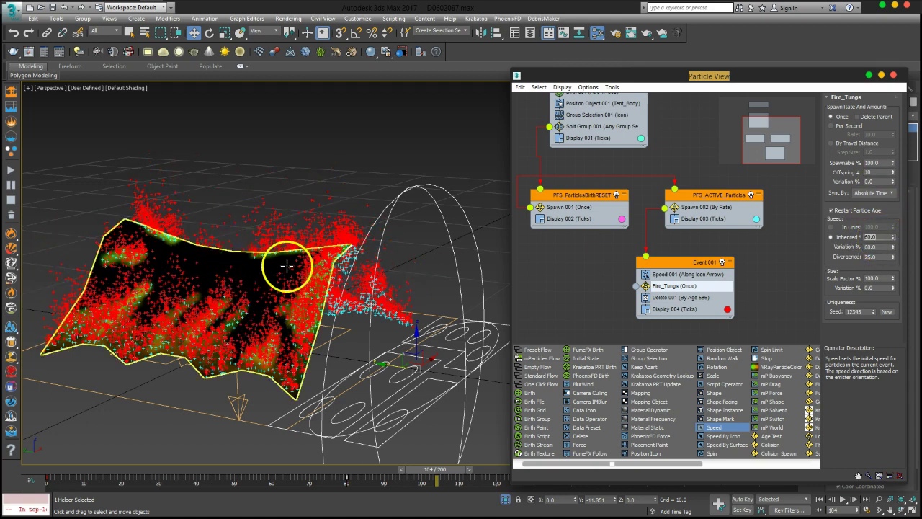
middle_click_drag(289, 267, 291, 267, "alt")
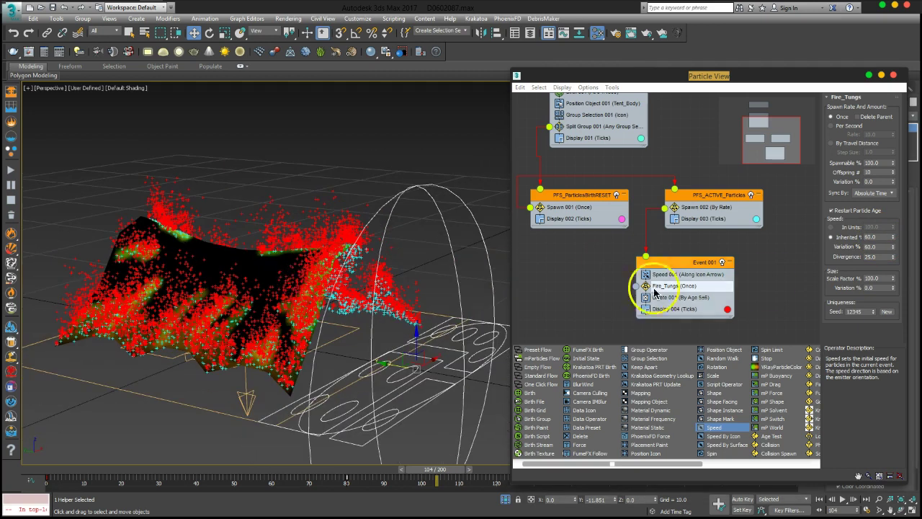
left_click(880, 237)
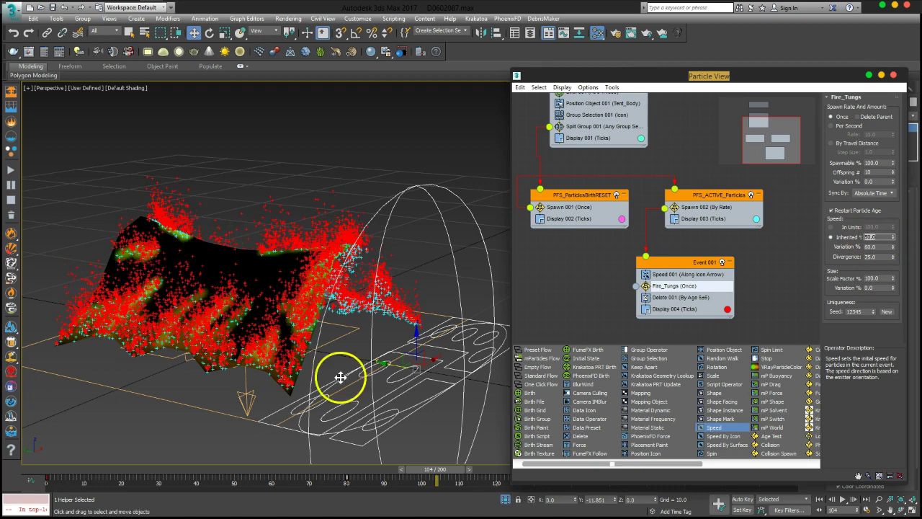
middle_click_drag(341, 377, 301, 337, "alt")
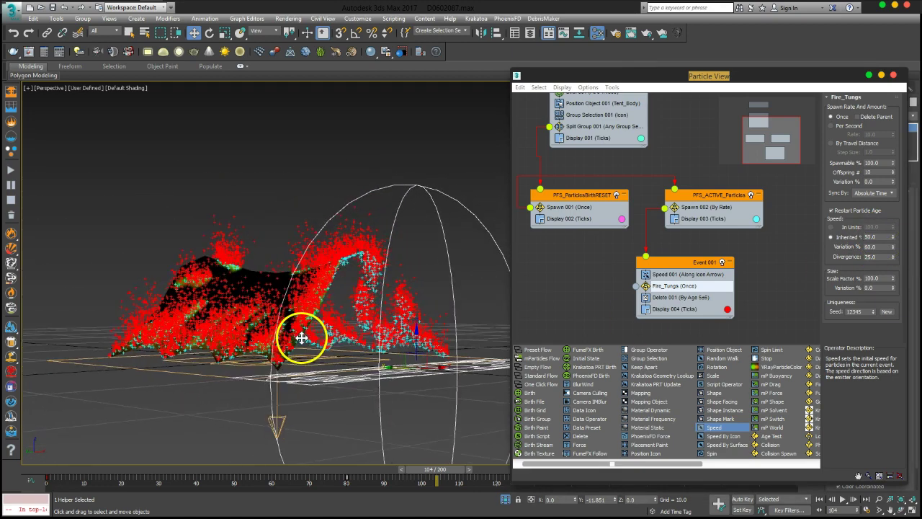
Preview the red fire particles from a top-down view, playing the animation and returning to frame 0
mouse_move(93, 469)
left_mouse_down()
mouse_move(42, 475)
mouse_move(447, 488)
mouse_move(42, 479)
left_mouse_up()
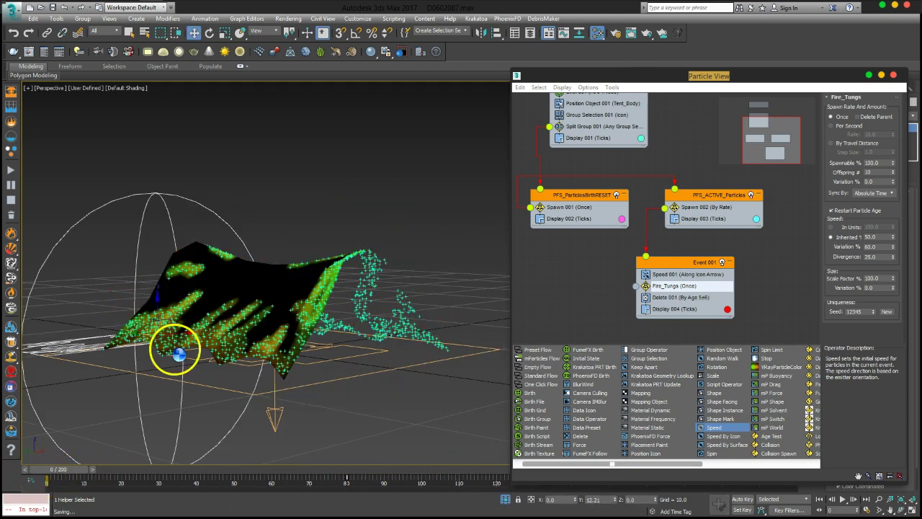
left_click(177, 347)
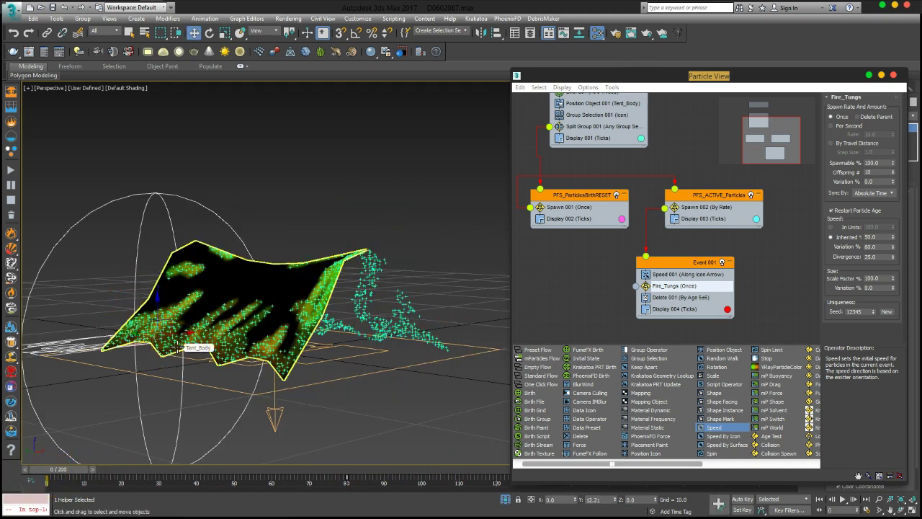
left_click(386, 180)
mouse_move(412, 191)
middle_mouse_down("alt")
mouse_move(406, 237)
mouse_move(395, 234)
mouse_move(370, 273)
mouse_move(370, 264)
mouse_move(354, 277)
middle_mouse_up("alt")
mouse_move(58, 474)
left_mouse_down()
mouse_move(257, 488)
mouse_move(451, 478)
left_mouse_up()
key("w")
mouse_move(363, 362)
middle_mouse_down("alt")
mouse_move(379, 336)
mouse_move(379, 372)
mouse_move(379, 330)
middle_mouse_up("alt")
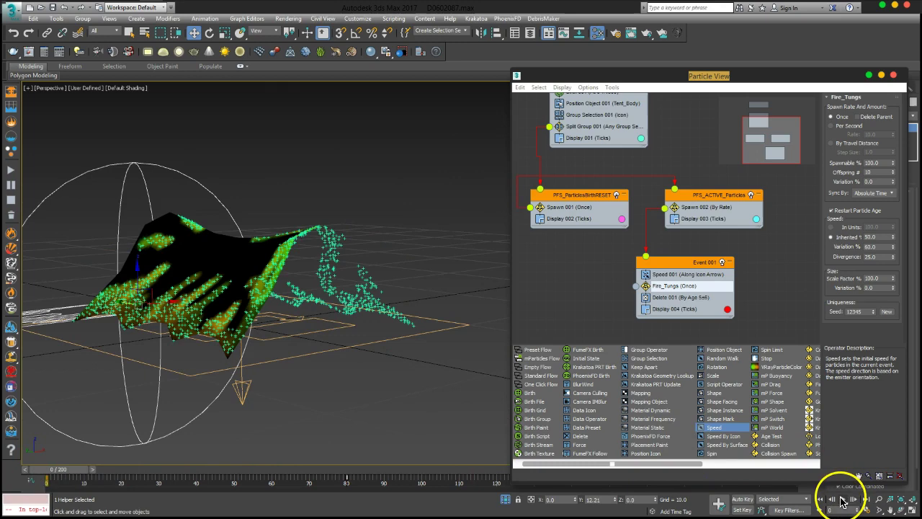
left_click(842, 499)
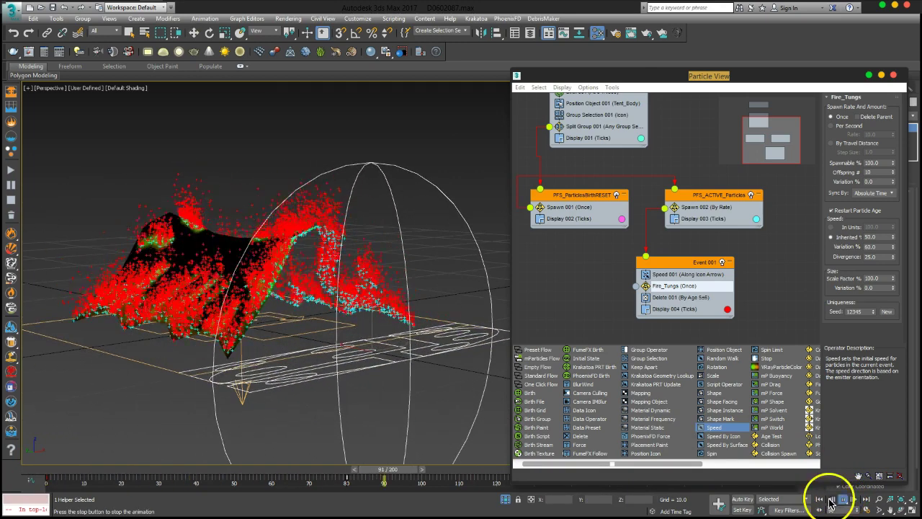
left_click(842, 499)
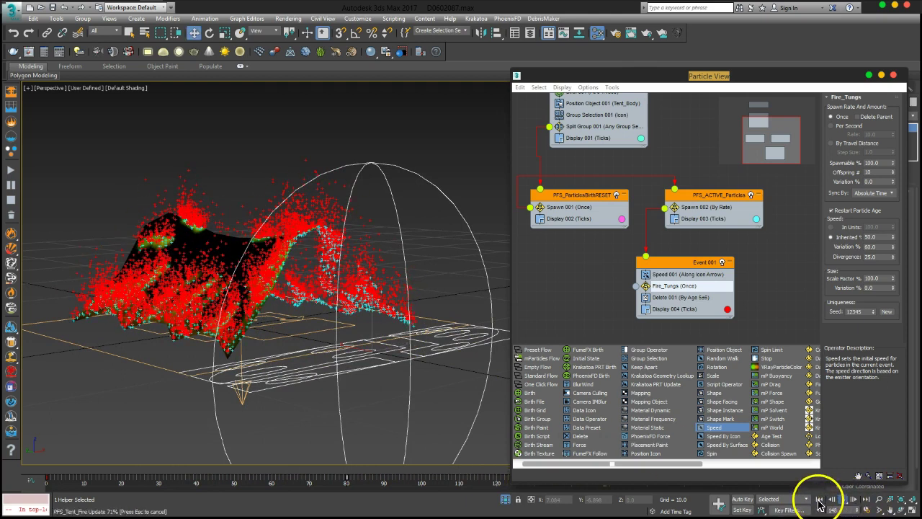
left_click(819, 500)
Rearrange PFS_ParticlesBirthRESET and PFS_ACTIVE_Particles in the graph and edit Spawn 002's rate
mouse_move(348, 330)
middle_mouse_down("alt")
mouse_move(329, 313)
mouse_move(337, 325)
mouse_move(346, 317)
middle_mouse_up("alt")
left_click_drag(589, 202, 589, 231)
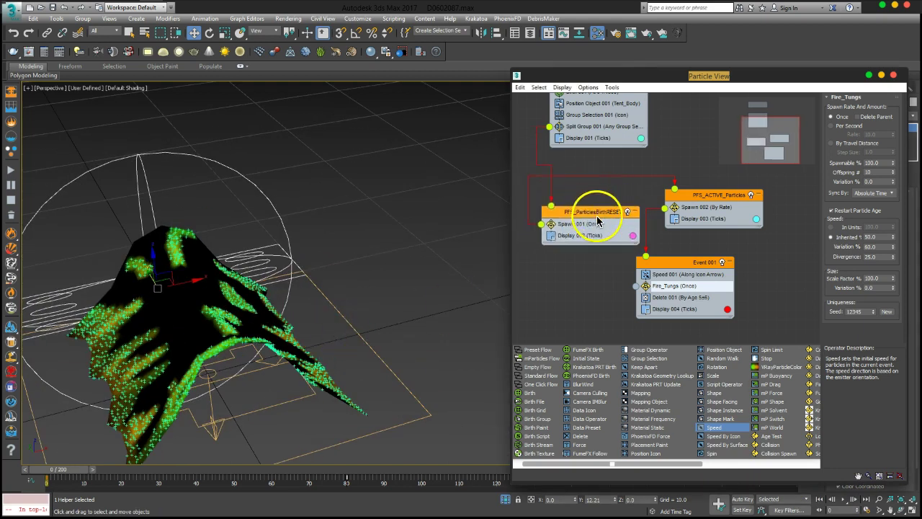
left_click_drag(714, 197, 713, 187)
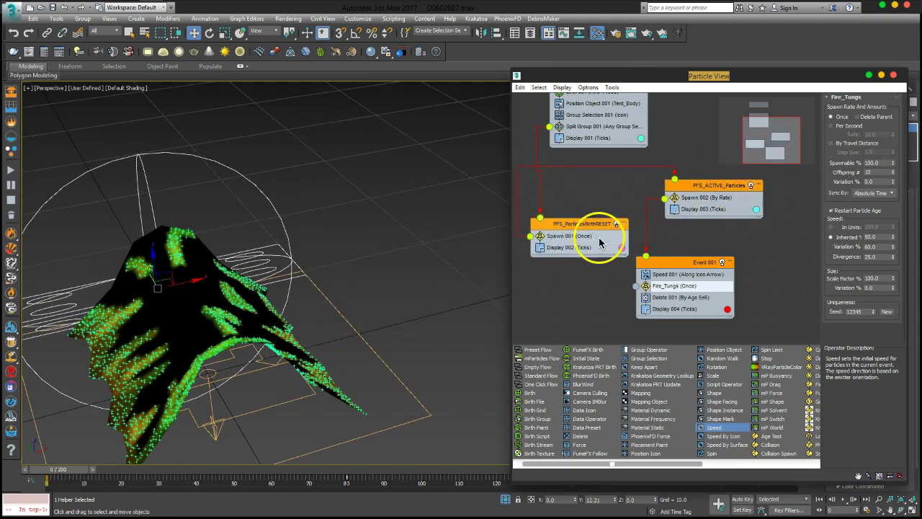
left_click_drag(581, 231, 600, 221)
left_click_drag(709, 189, 719, 180)
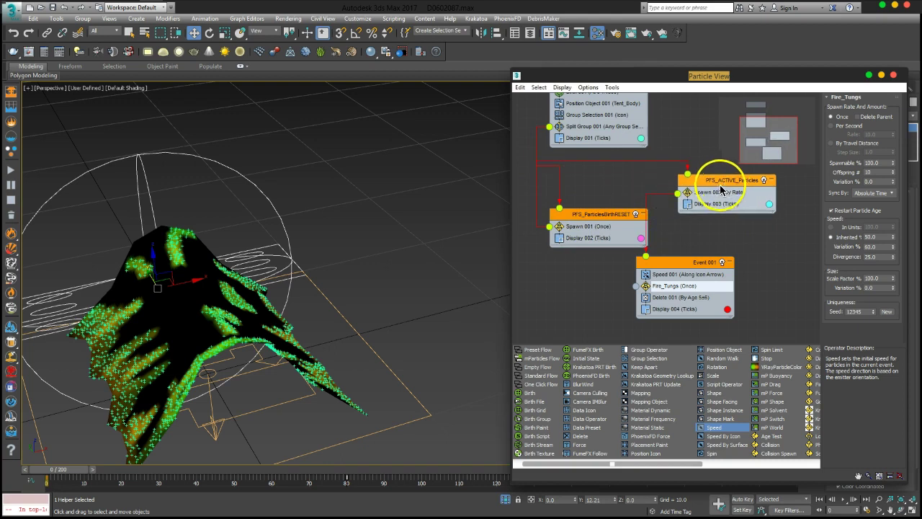
left_click_drag(599, 220, 579, 210)
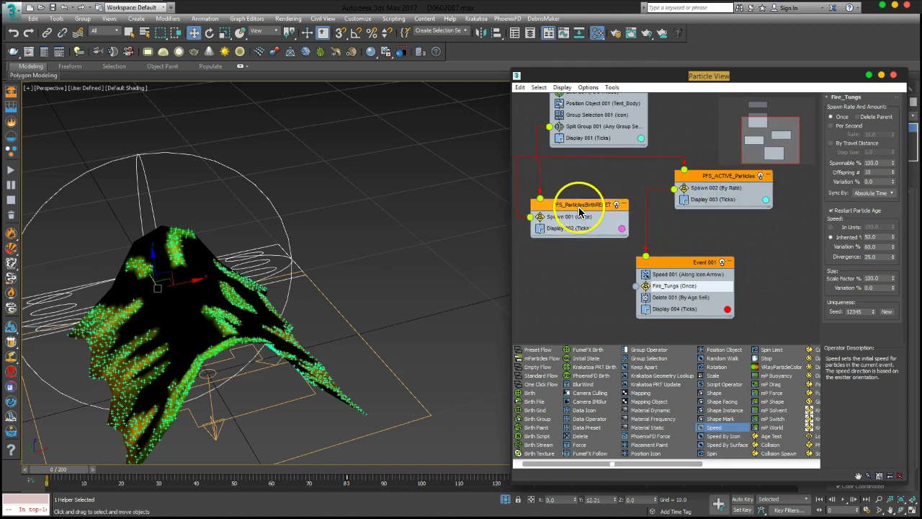
left_click(728, 188)
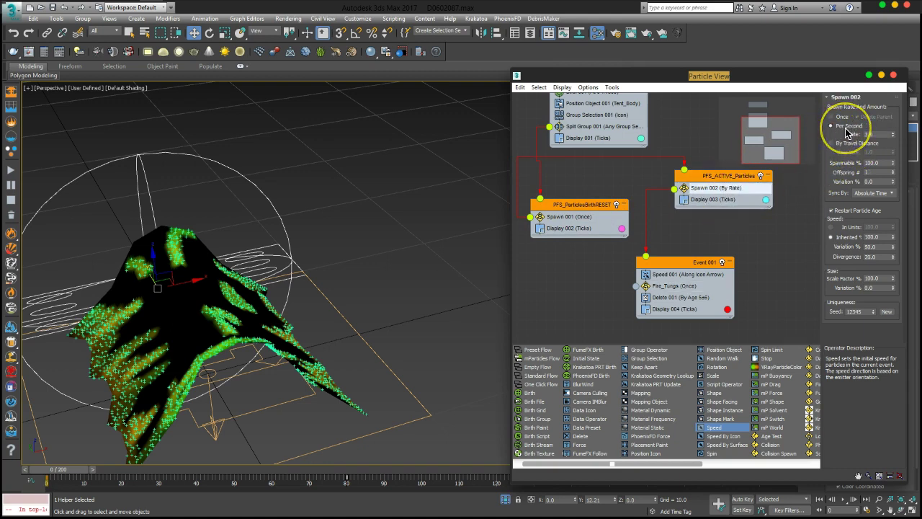
left_click(870, 134)
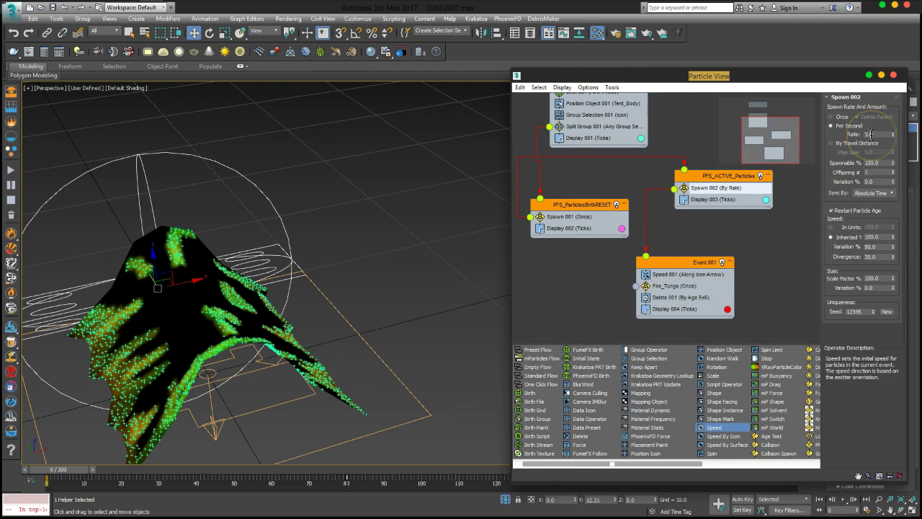
Add Age Test 001 to PFS_ParticlesBirthRESET above Display 002
right_click(569, 227)
mouse_move(644, 249)
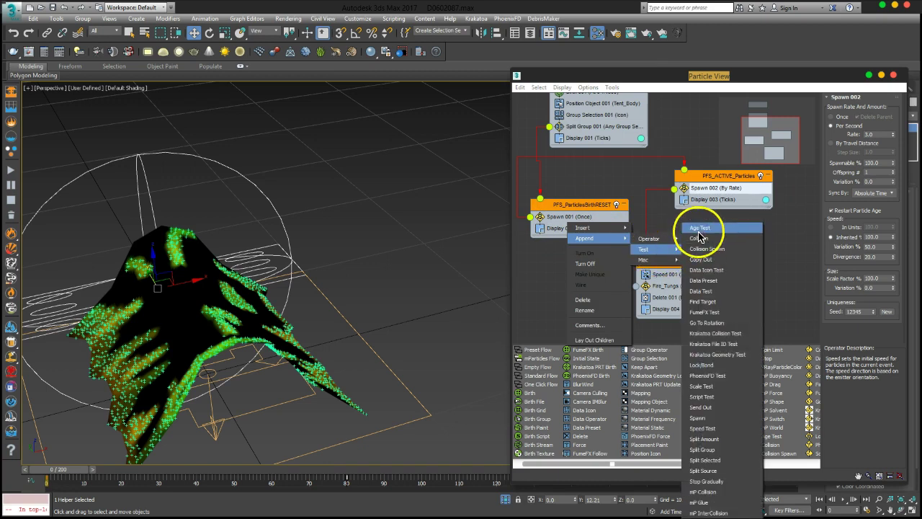
left_click(700, 227)
left_click_drag(562, 240, 555, 226)
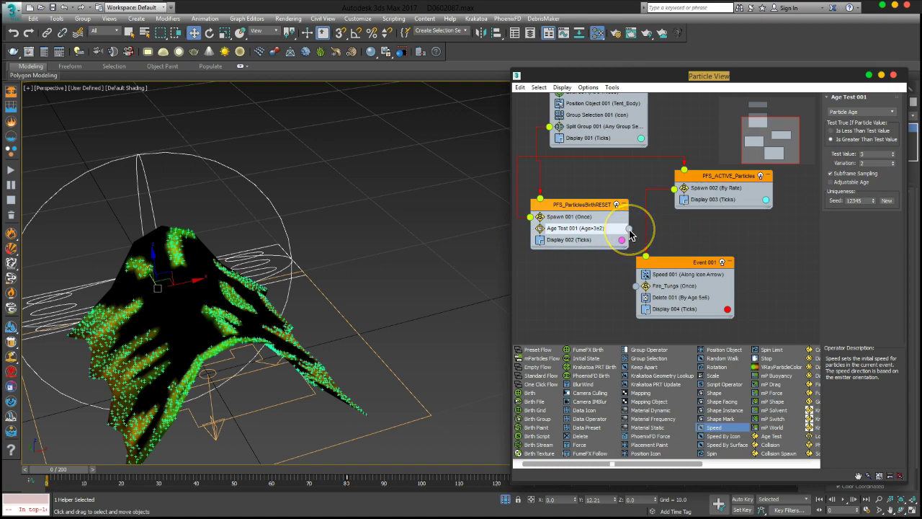
Wire Split Group into the reset event and Age Test 001's output into PFS_ACTIVE_Particles
left_click(534, 223)
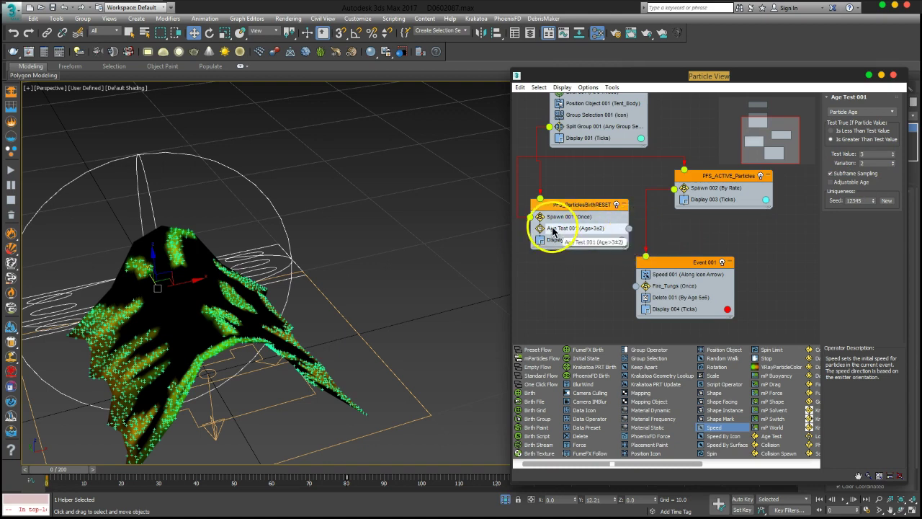
left_click_drag(531, 220, 532, 221)
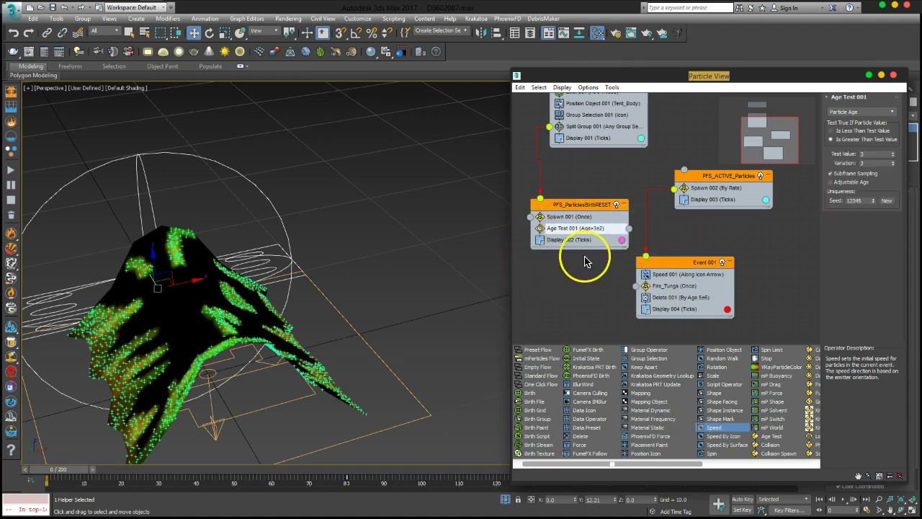
left_click_drag(630, 229, 685, 172)
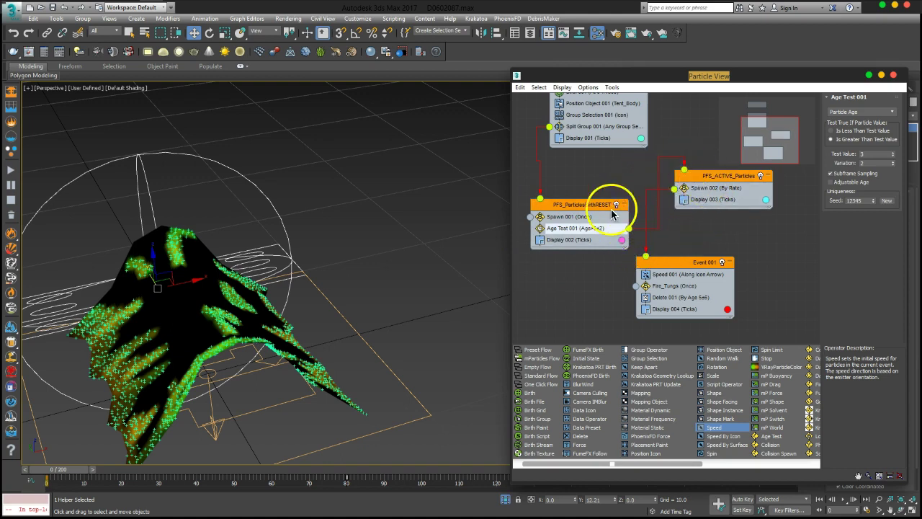
left_click_drag(591, 206, 574, 171)
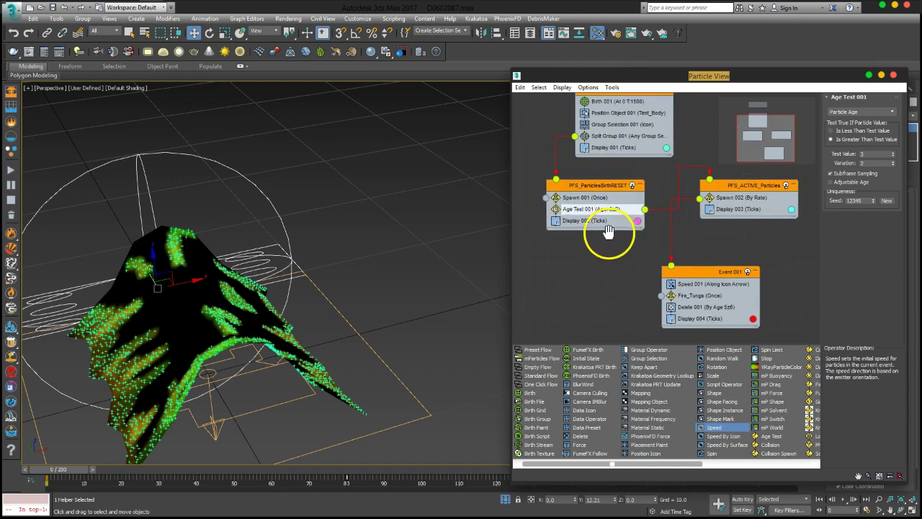
middle_click_drag(581, 173, 616, 184)
left_click_drag(597, 188, 568, 184)
middle_click_drag(315, 405, 391, 325, "alt")
Play the simulation to about frame 89 and orbit to inspect fire covering the tent
left_click(846, 500)
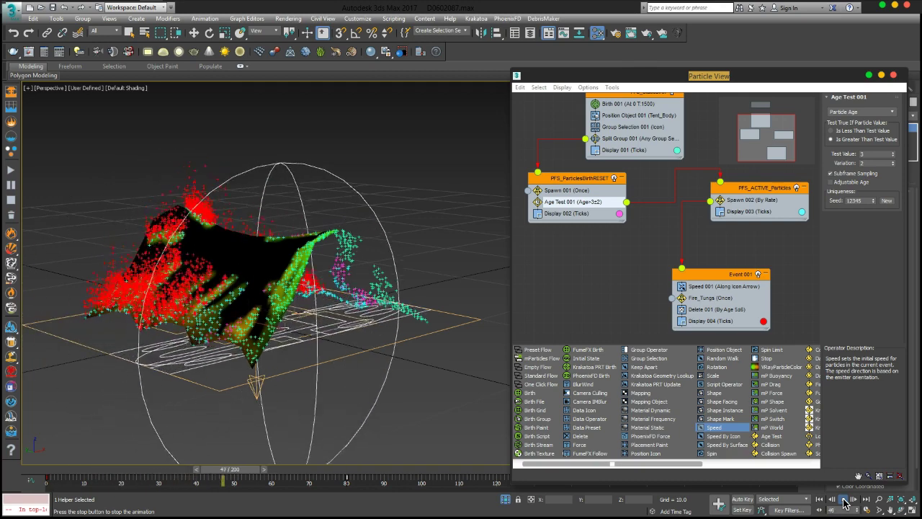
left_click(846, 503)
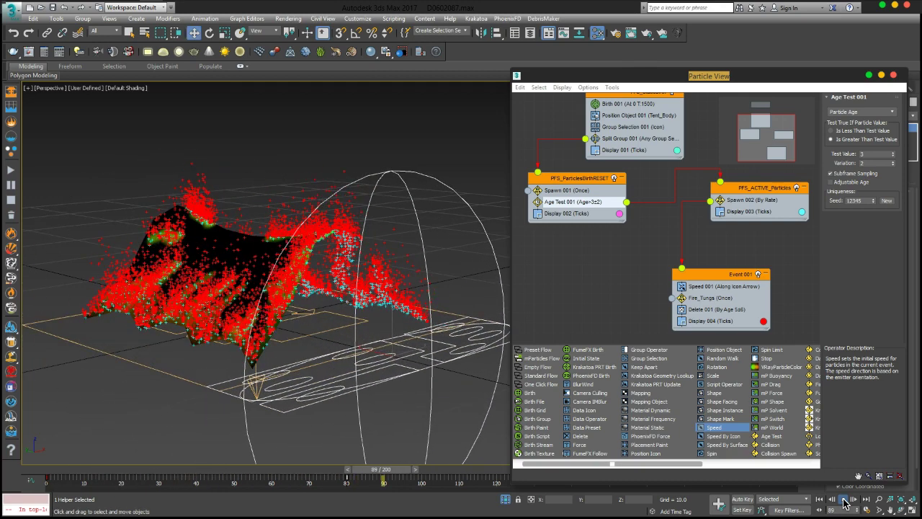
mouse_move(432, 298)
middle_mouse_down("alt")
mouse_move(323, 295)
mouse_move(347, 297)
mouse_move(350, 284)
mouse_move(354, 293)
middle_mouse_up("alt")
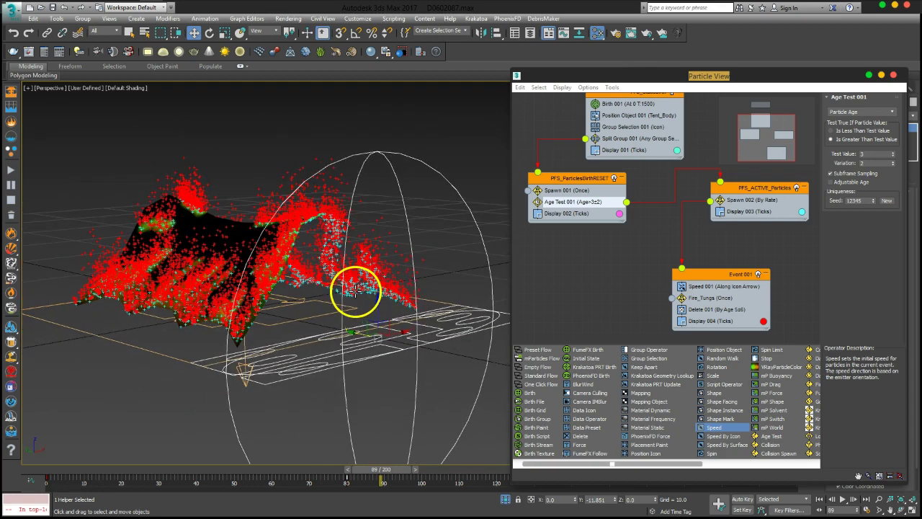
middle_click_drag(623, 239, 612, 237)
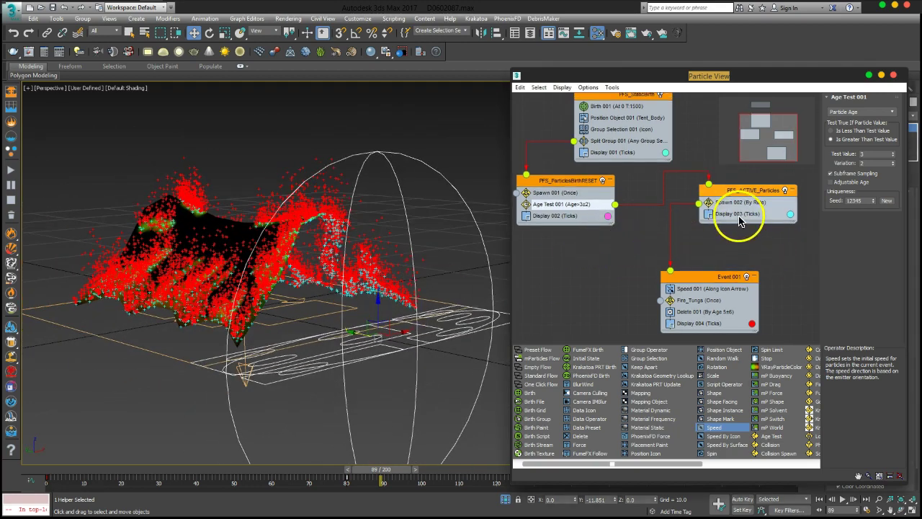
Set Display 004 to draw Event 001's particles as Lines and replay from the first frame
left_click(736, 320)
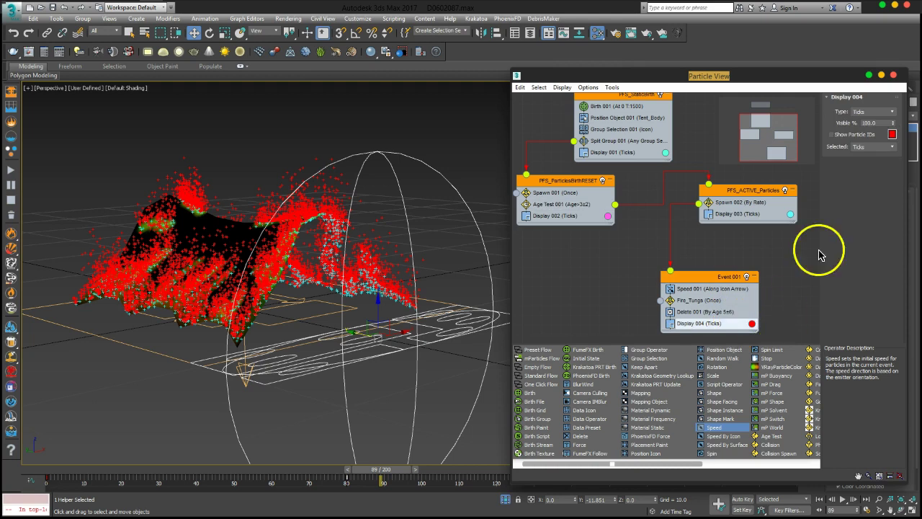
left_click(872, 113)
left_click(862, 146)
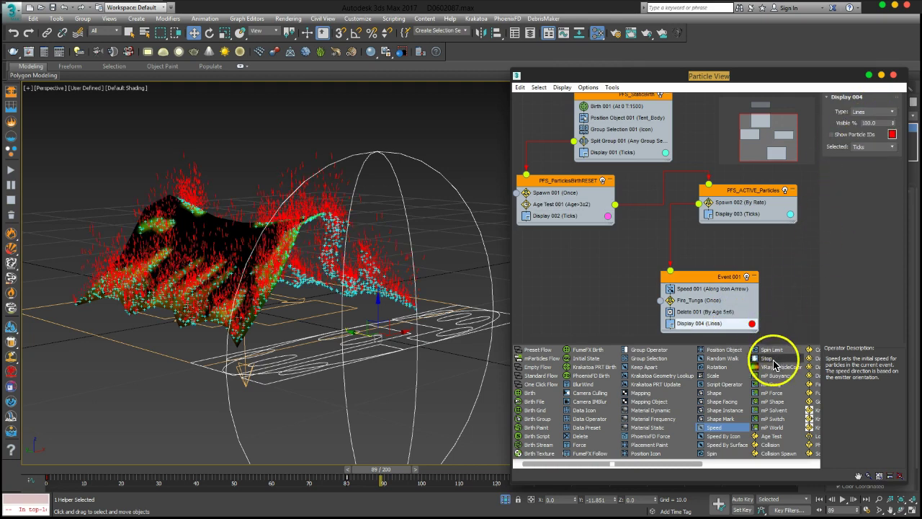
left_click(817, 500)
left_click(843, 500)
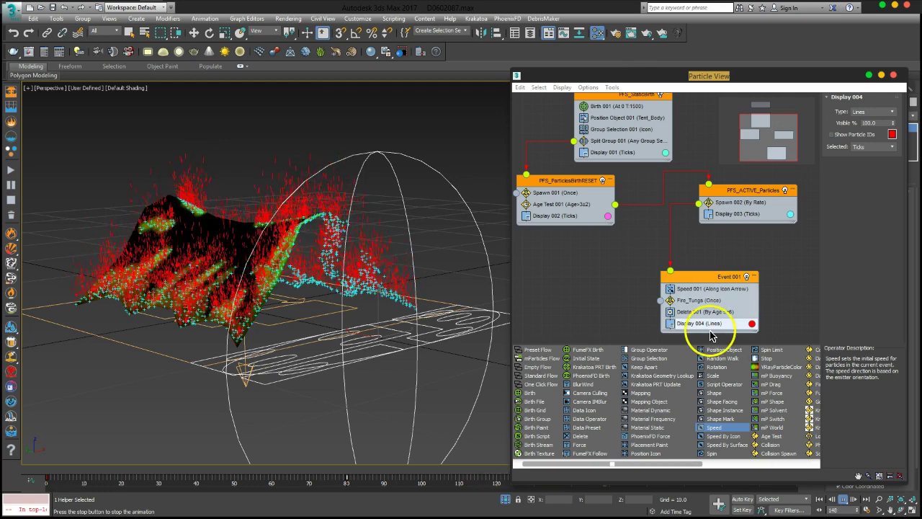
Raise Age Test 001's variation from 2 to 3 and stop playback
left_click(577, 205)
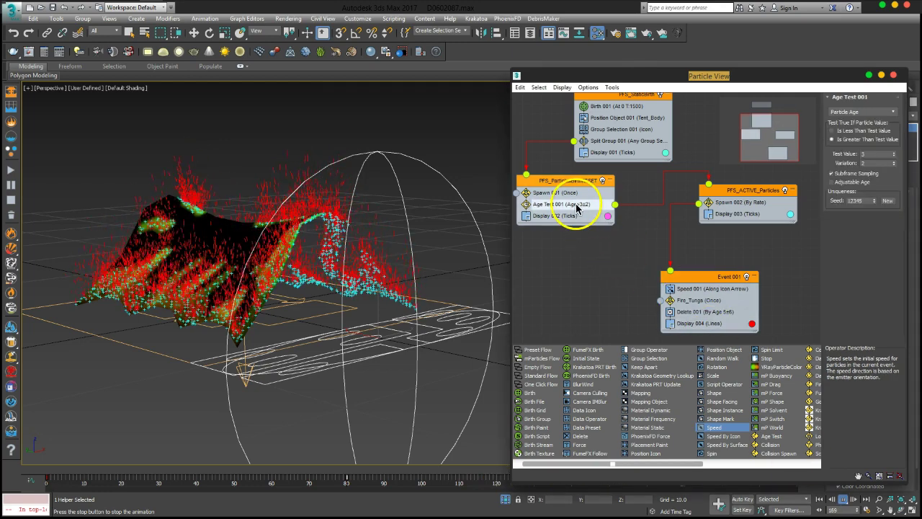
left_click(894, 161)
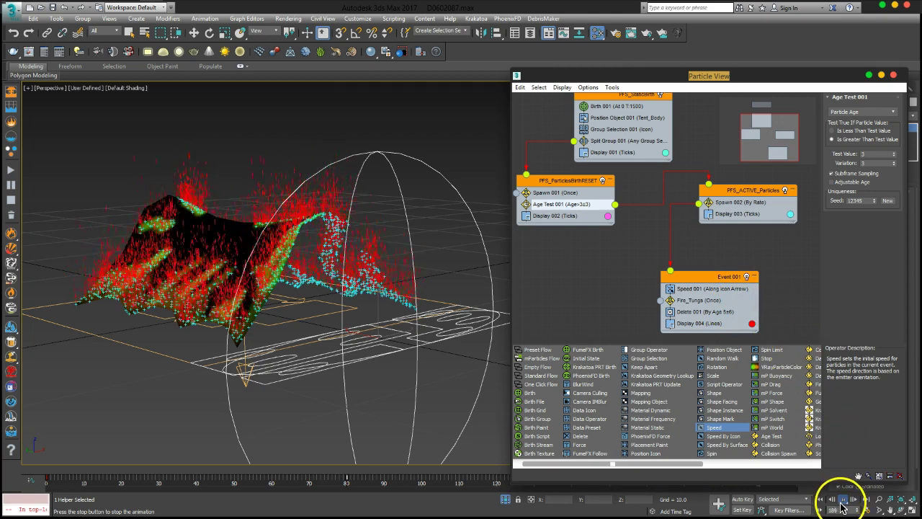
left_click(842, 505)
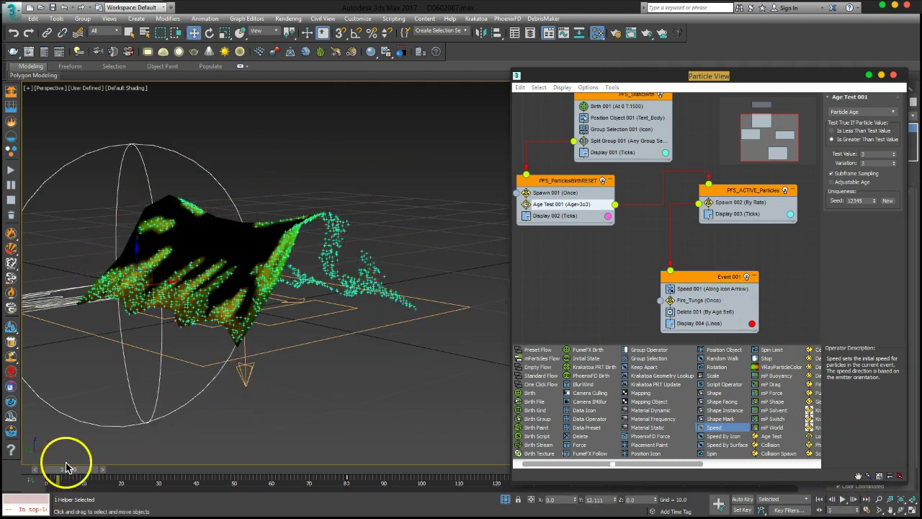
Close Particle View and place a Wind001 wind space warp in the viewport
key("6")
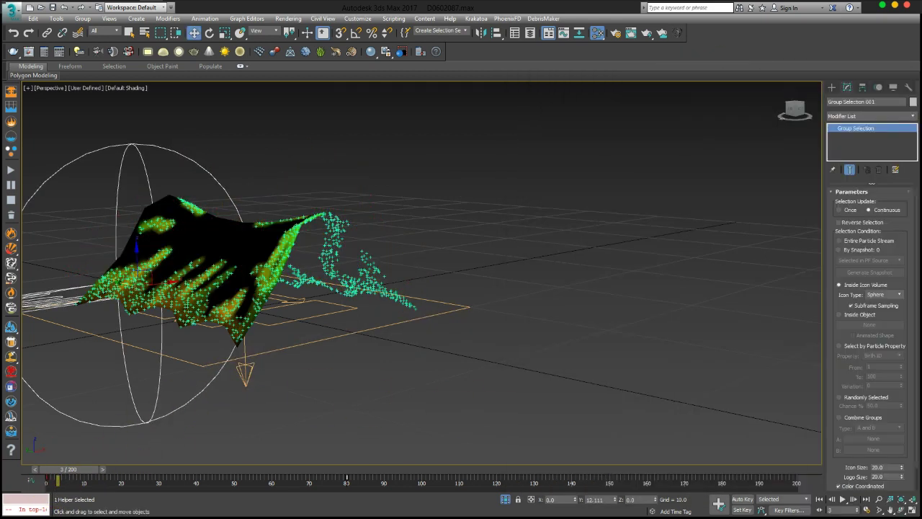
left_click(832, 87)
left_click(890, 101)
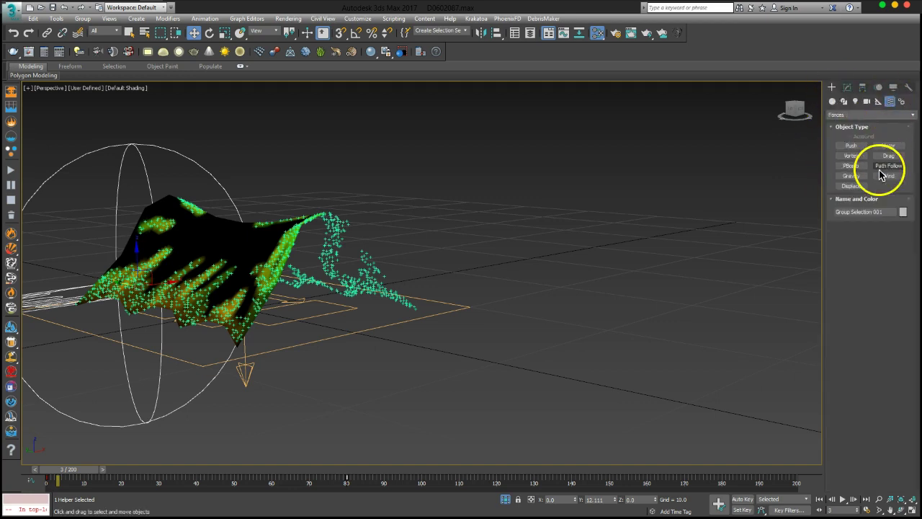
left_click(884, 178)
mouse_move(601, 319)
middle_mouse_down("alt")
mouse_move(367, 310)
mouse_move(334, 350)
mouse_move(468, 283)
mouse_move(449, 288)
mouse_move(529, 298)
middle_mouse_up("alt")
left_click_drag(546, 278, 562, 288)
mouse_move(562, 288)
middle_mouse_down("alt")
mouse_move(435, 319)
mouse_move(439, 313)
mouse_move(413, 338)
middle_mouse_up("alt")
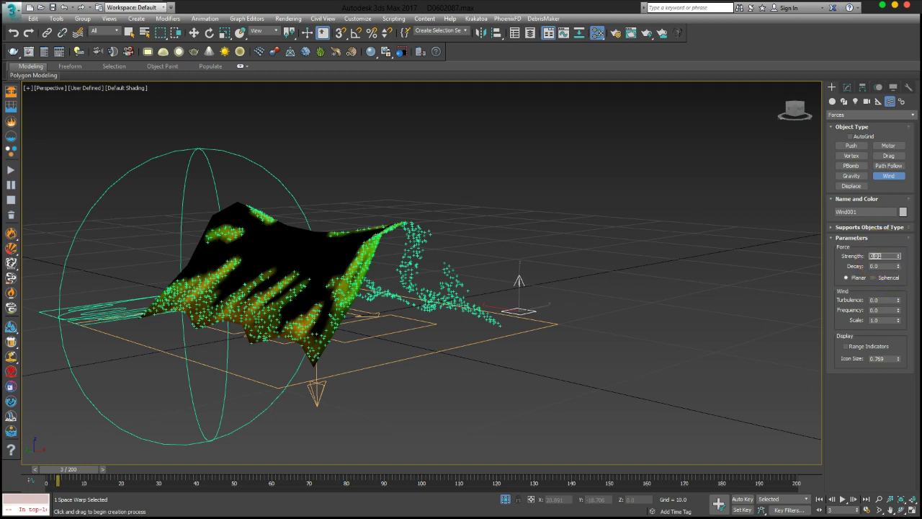
Add a Force 001 operator to Event 001, placed just below Fire_Tungs
key("6")
left_click_drag(567, 87, 629, 50)
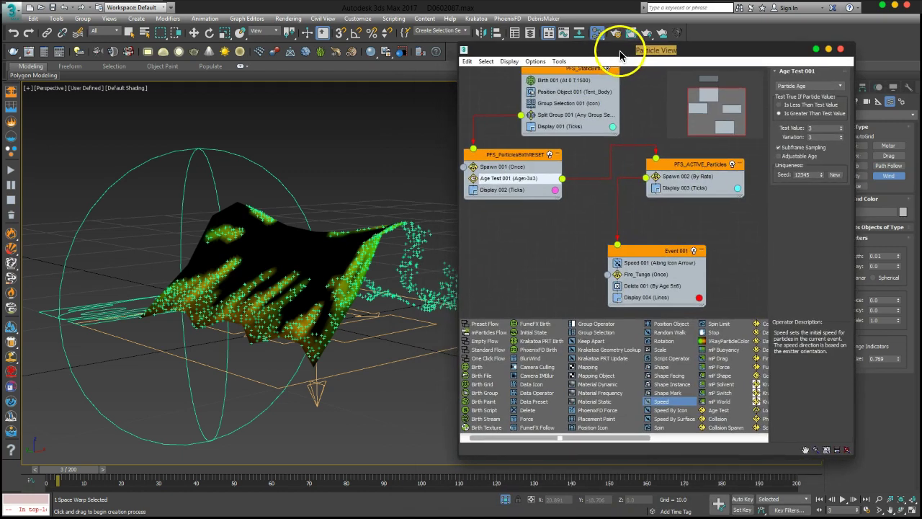
middle_click_drag(708, 265, 674, 200)
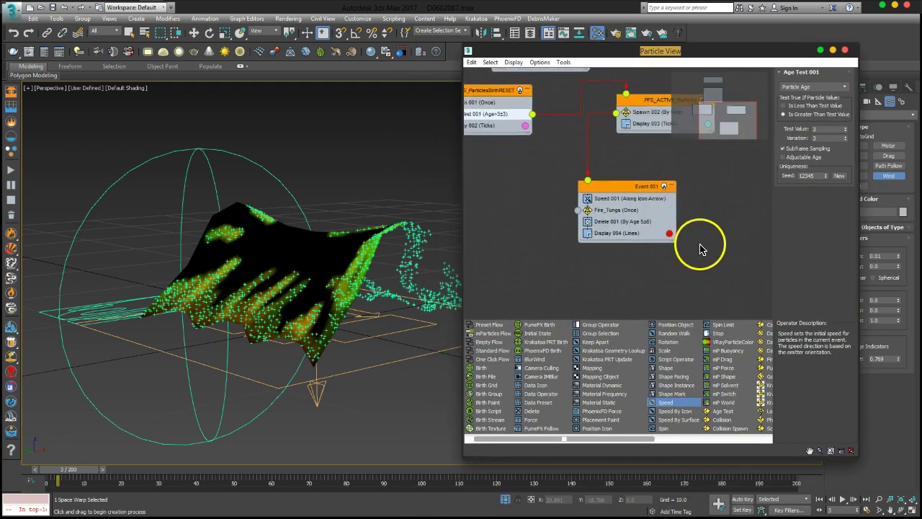
right_click(625, 209)
mouse_move(706, 220)
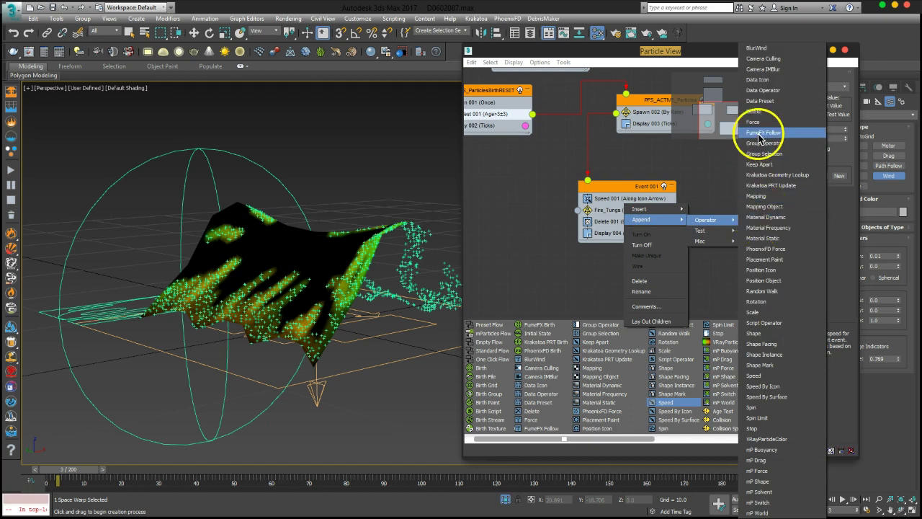
left_click(756, 123)
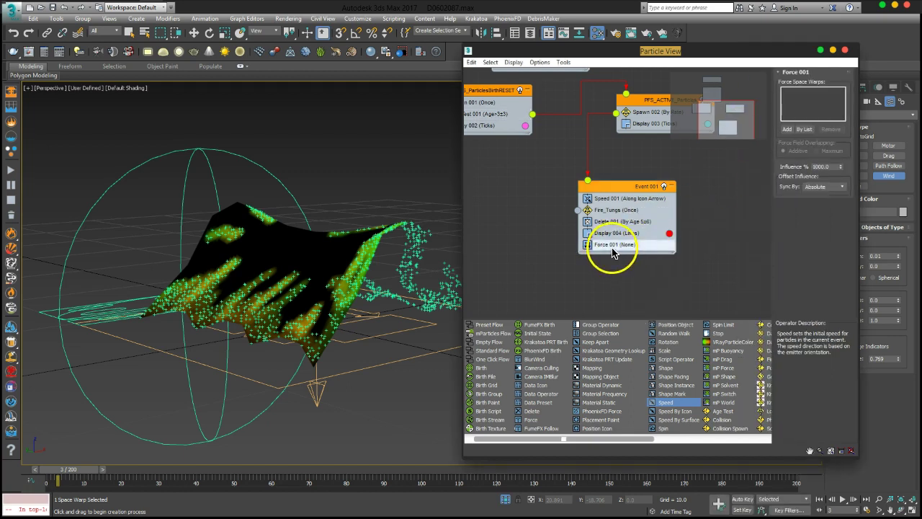
left_click_drag(606, 246, 593, 206)
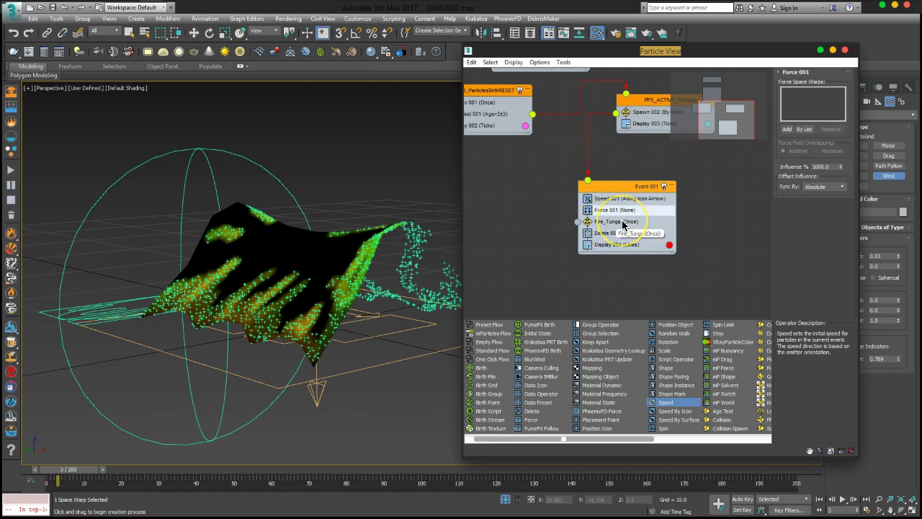
left_click_drag(597, 209, 603, 229)
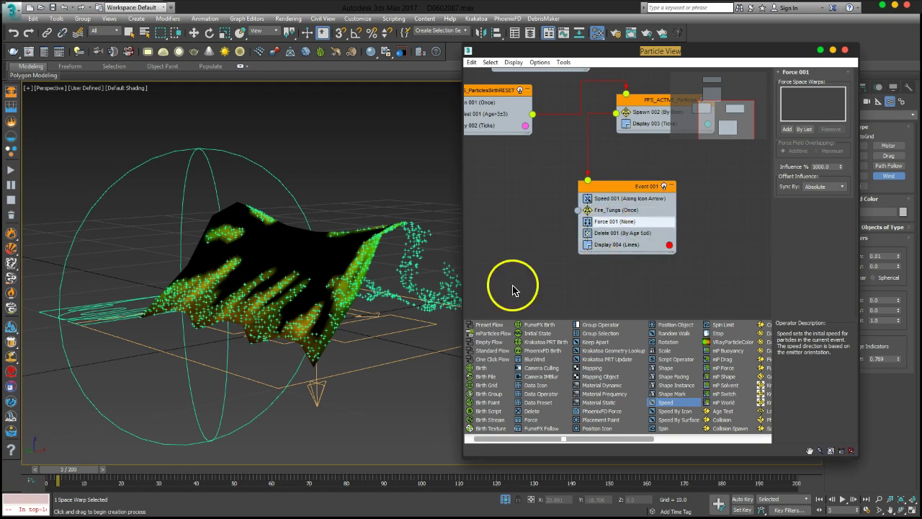
Assign Wind001 as Force 001's driving space warp
middle_click_drag(379, 297, 353, 286)
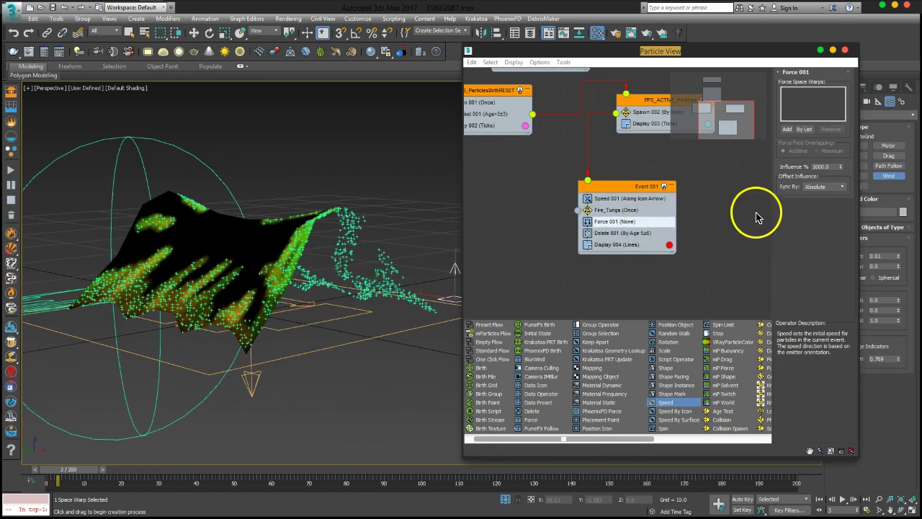
left_click(805, 129)
left_click(45, 60)
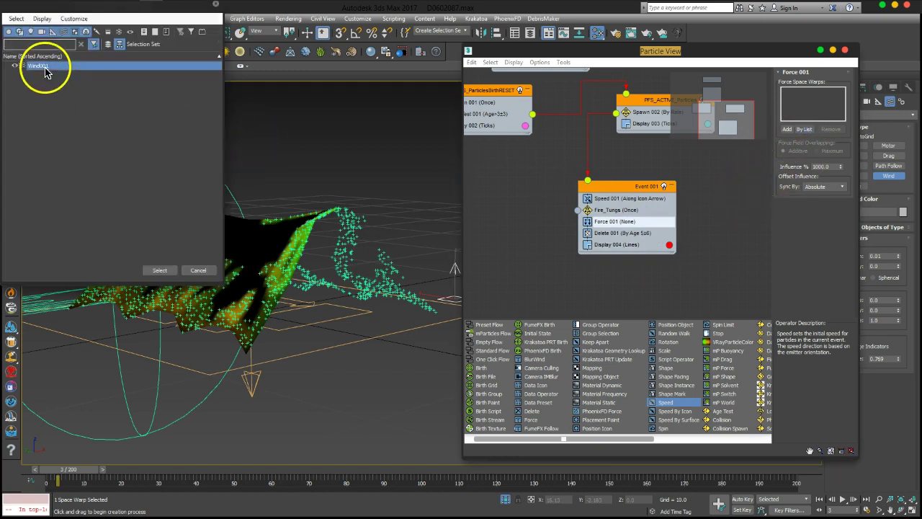
left_click(173, 265)
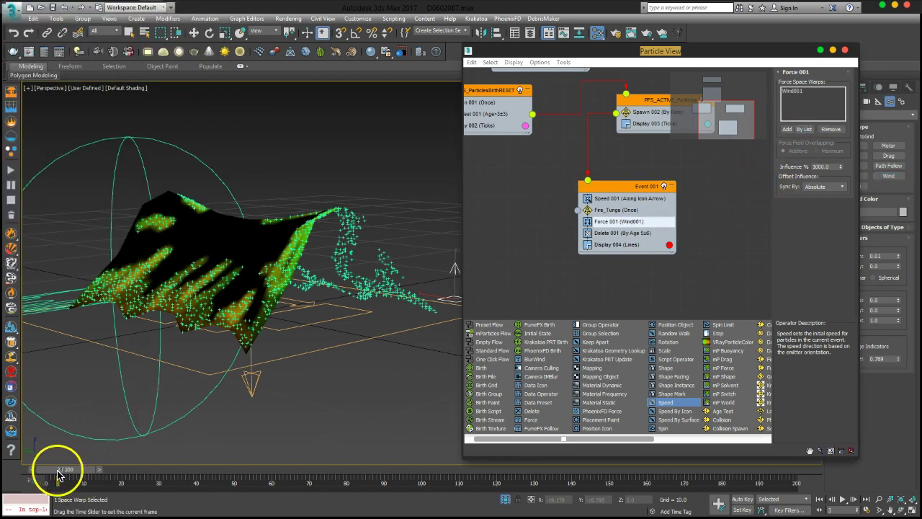
Advance the timeline to check the wind, and move Particle View to the bottom-left
left_click_drag(66, 476, 404, 488)
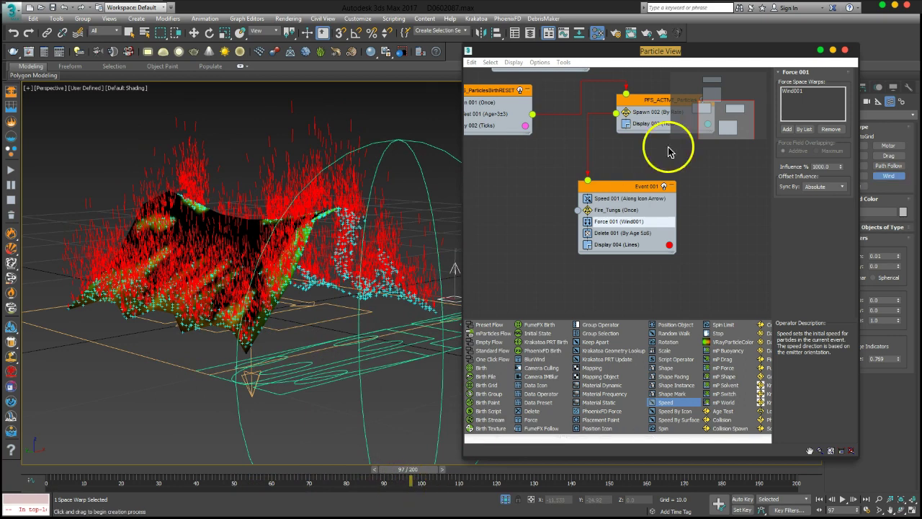
left_click_drag(661, 49, 199, 485)
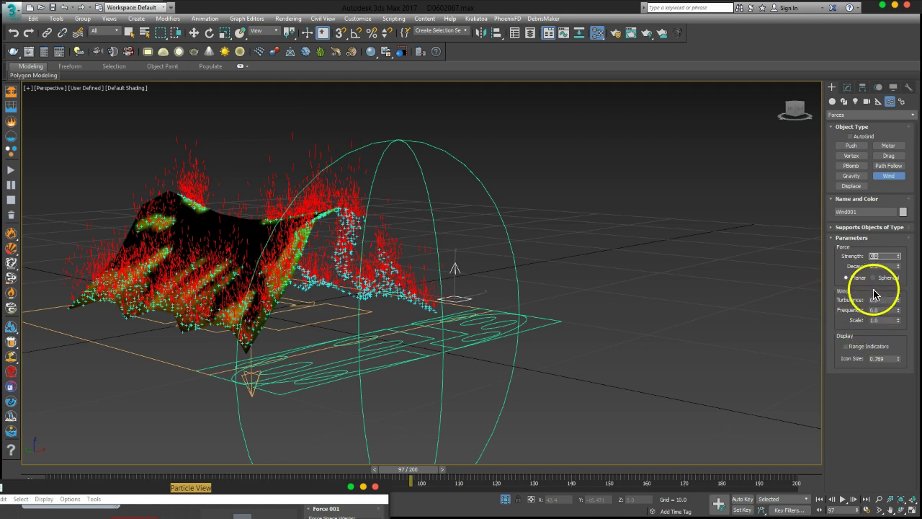
Set Wind001 to strength 0.001, turbulence 0.01, scale 0.01, and replay from frame 0
left_click(882, 299)
key("Tab")
key("Tab")
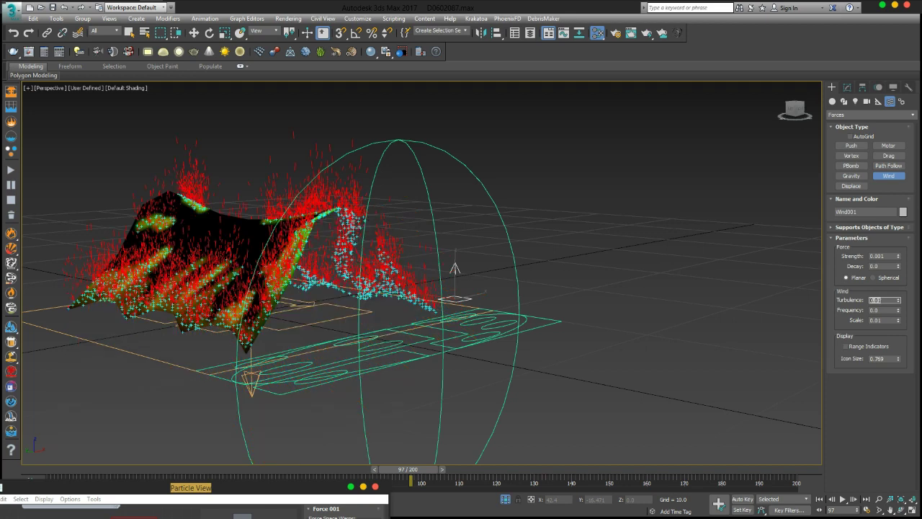
left_click(819, 499)
left_click(843, 499)
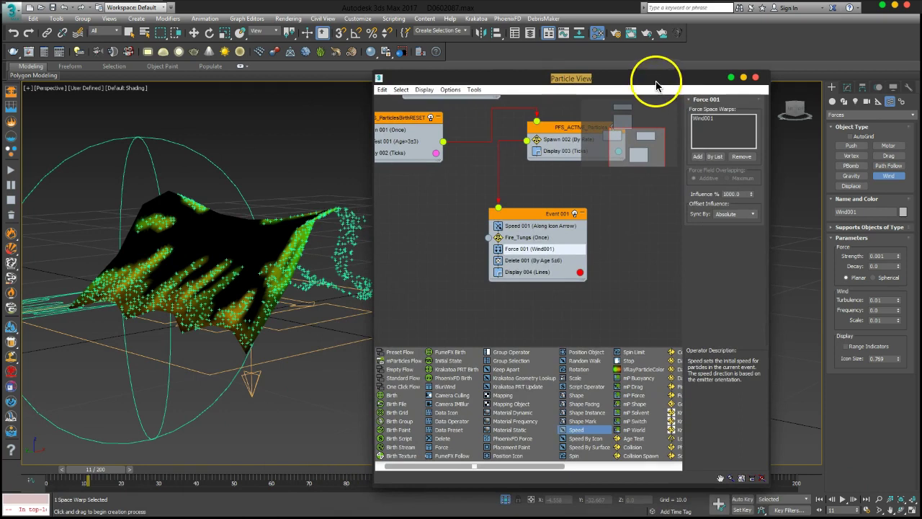
Set Display 004 to show Event 001's particles as dots and preview the fire animation
left_click_drag(283, 497, 657, 85)
left_click(552, 270)
left_click(724, 113)
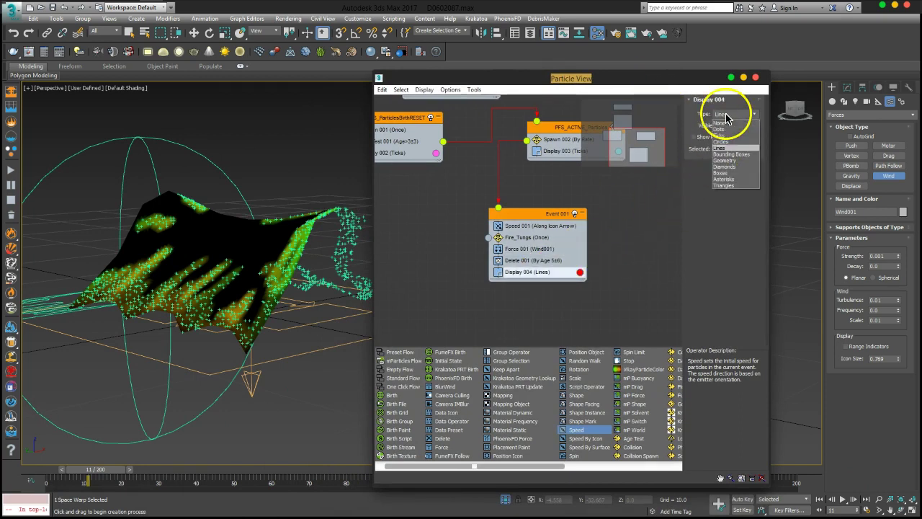
left_click(723, 130)
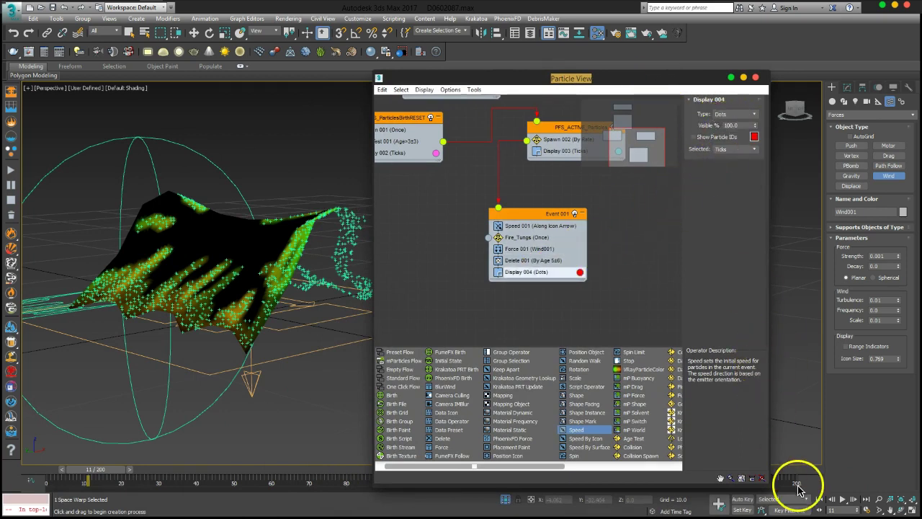
left_click(841, 499)
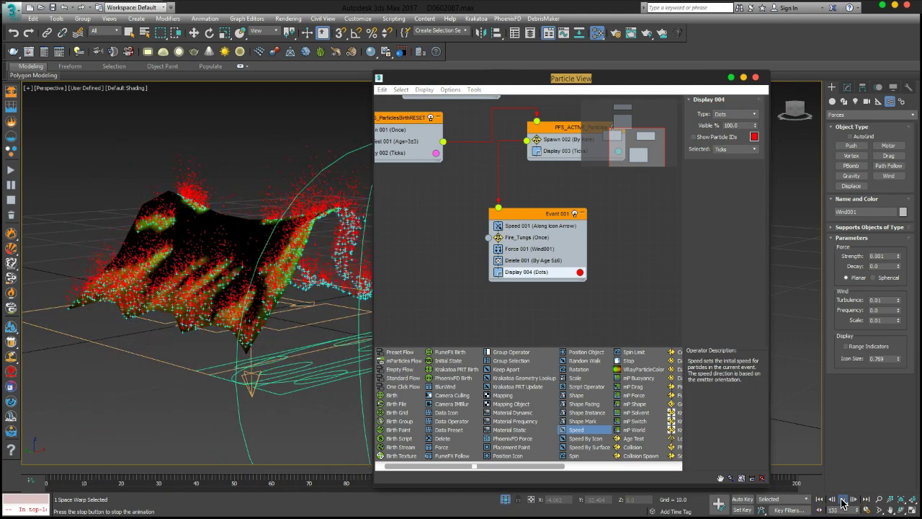
left_click(844, 503)
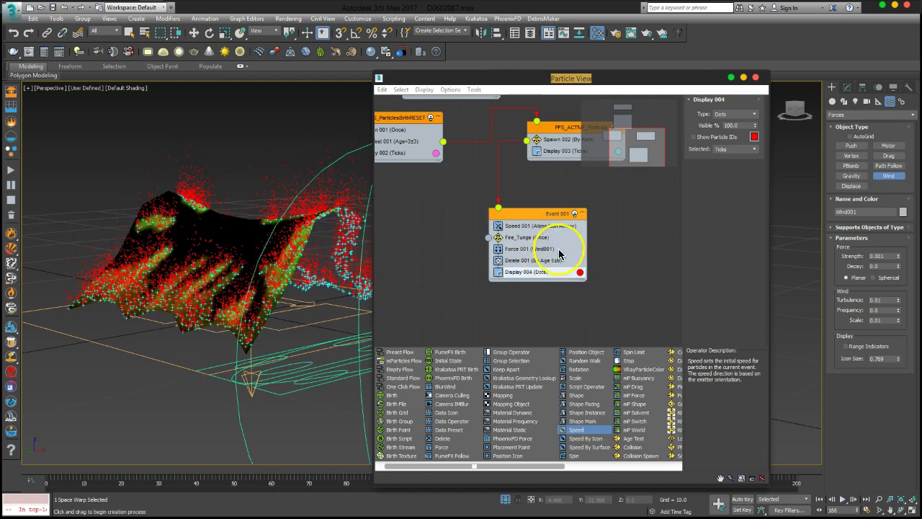
Begin renaming Event 001 from its right-click menu
middle_click_drag(611, 242, 576, 261)
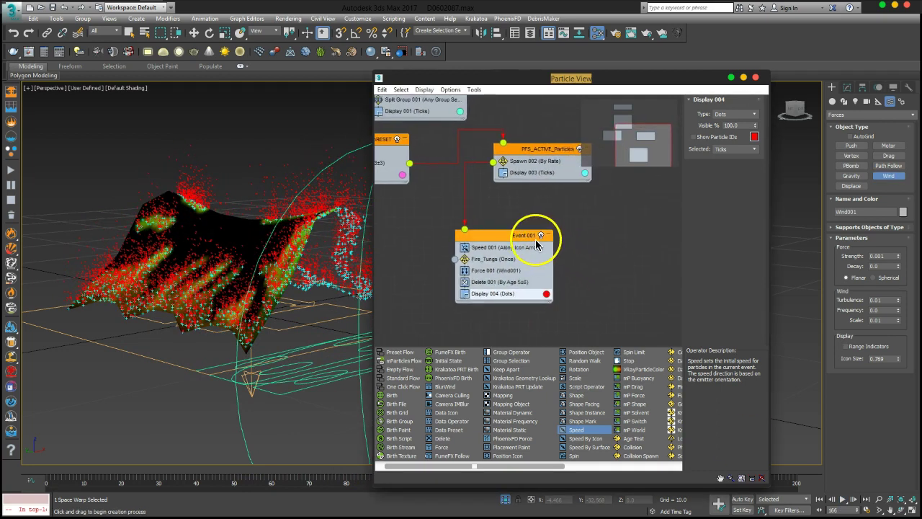
left_click(526, 238)
right_click(526, 241)
left_click(560, 366)
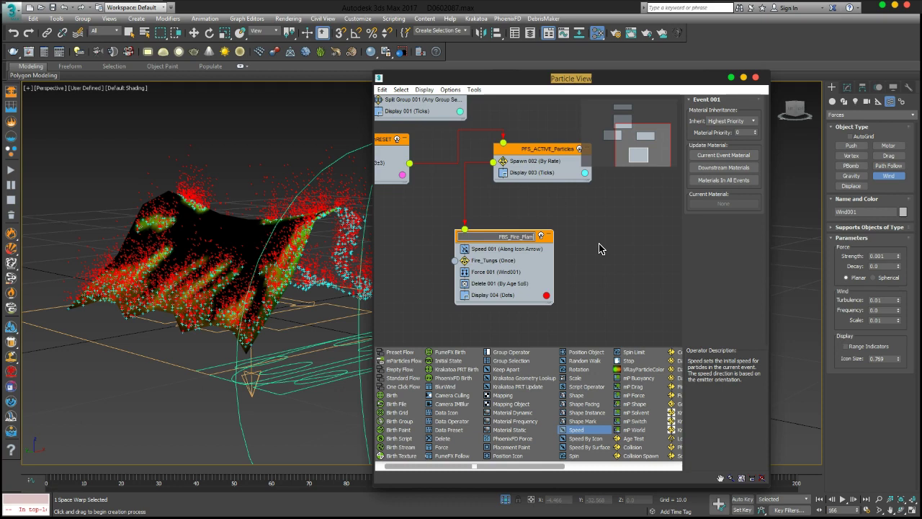
Finish renaming the flame event to FBS_Fire_Flames
type("es")
key("Return")
left_click(593, 237)
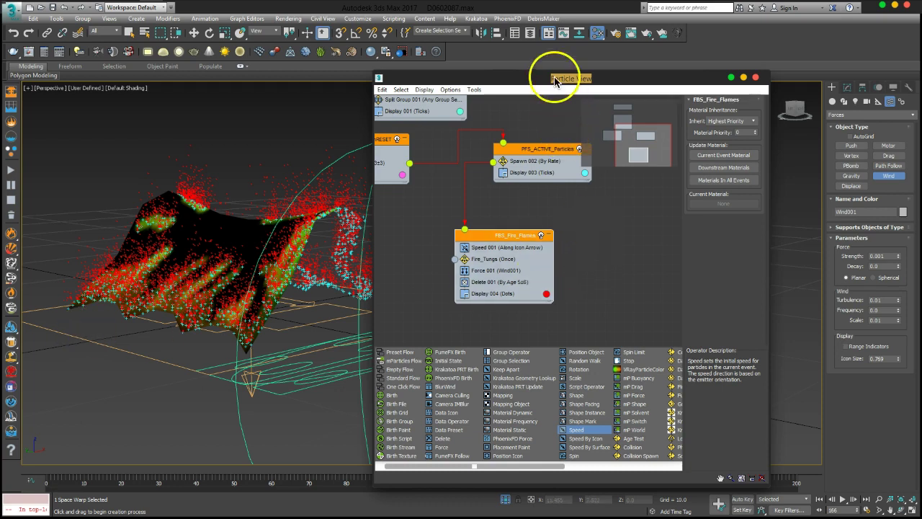
Move Particle View further right, orbit the tent view, and select the Fire_Tungs spawn
left_click_drag(552, 78, 647, 64)
middle_click_drag(303, 365, 308, 317, "alt")
middle_click_drag(289, 241, 346, 284, "alt")
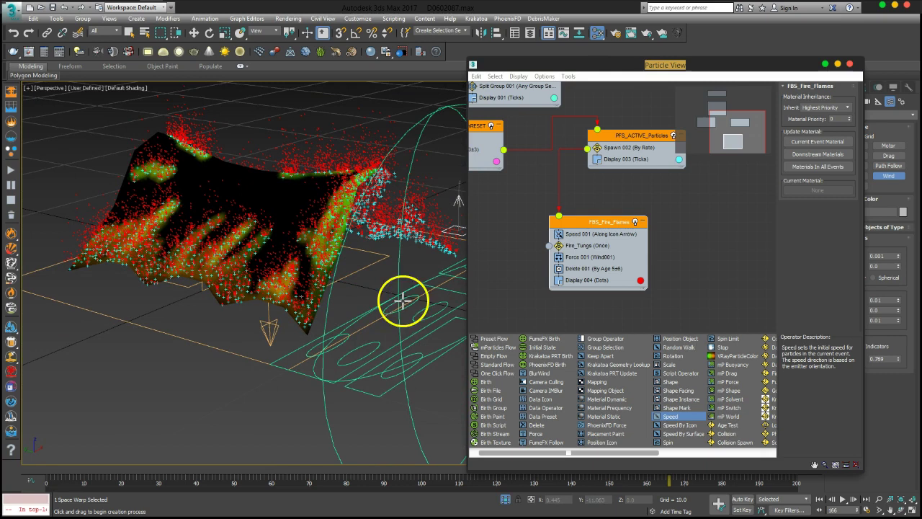
left_click(601, 247)
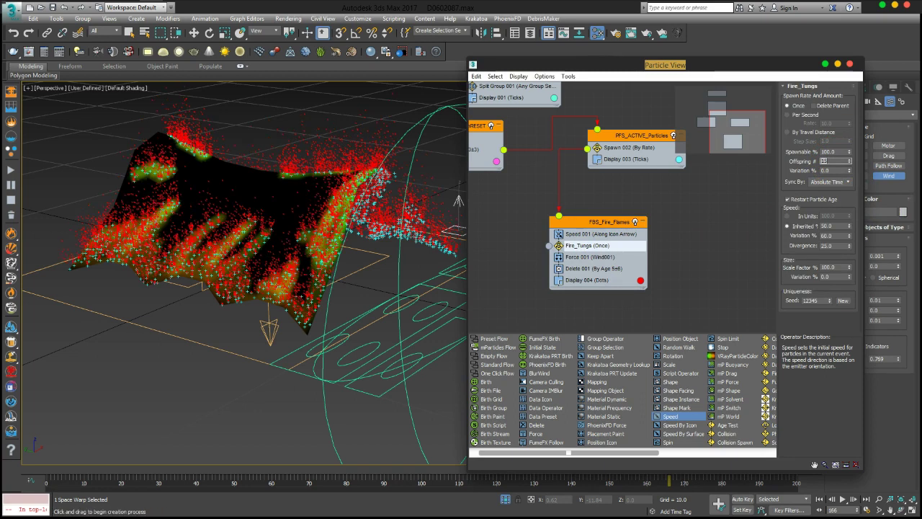
Set Fire_Tungs Speed Variation to 20%, check the fire at frame 39, then select Speed 001
mouse_move(305, 267)
middle_mouse_down("alt")
mouse_move(247, 264)
mouse_move(344, 230)
mouse_move(341, 256)
middle_mouse_up("alt")
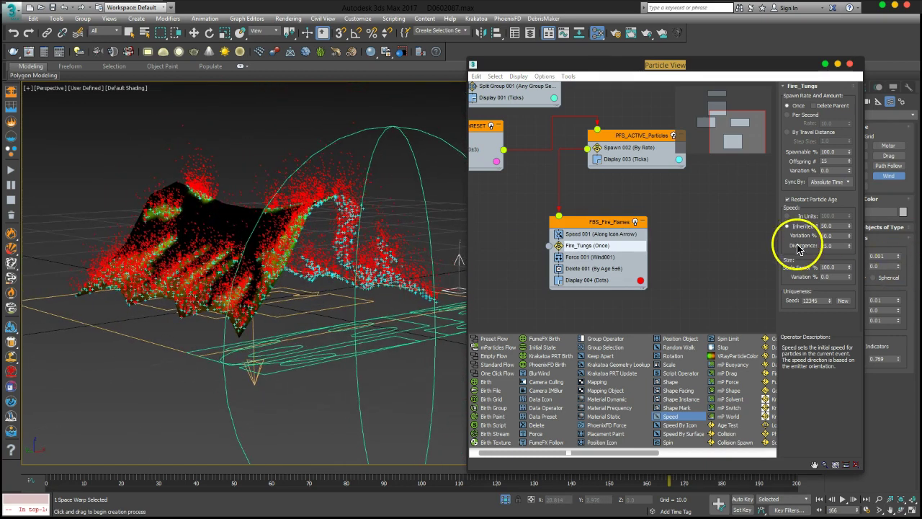
double_click(836, 225)
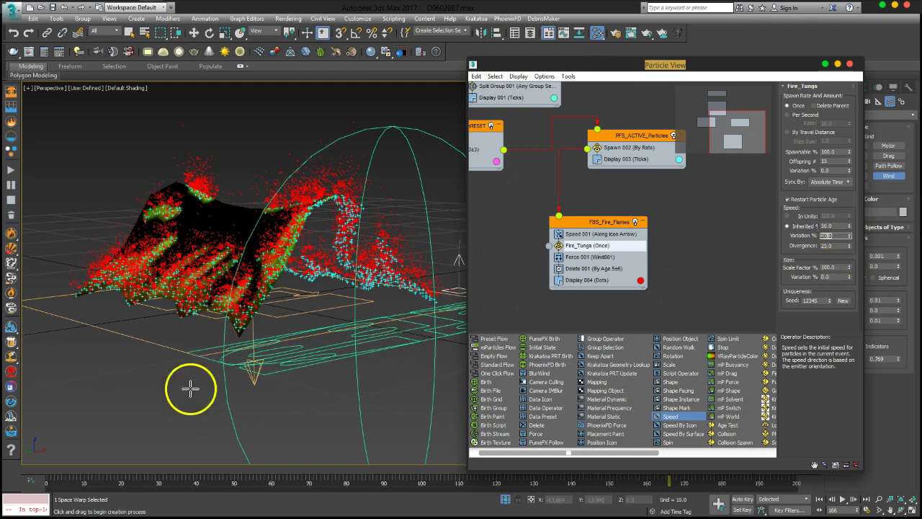
left_click(33, 472)
mouse_move(45, 472)
left_mouse_down()
mouse_move(335, 492)
mouse_move(58, 469)
left_mouse_up()
left_click(600, 235)
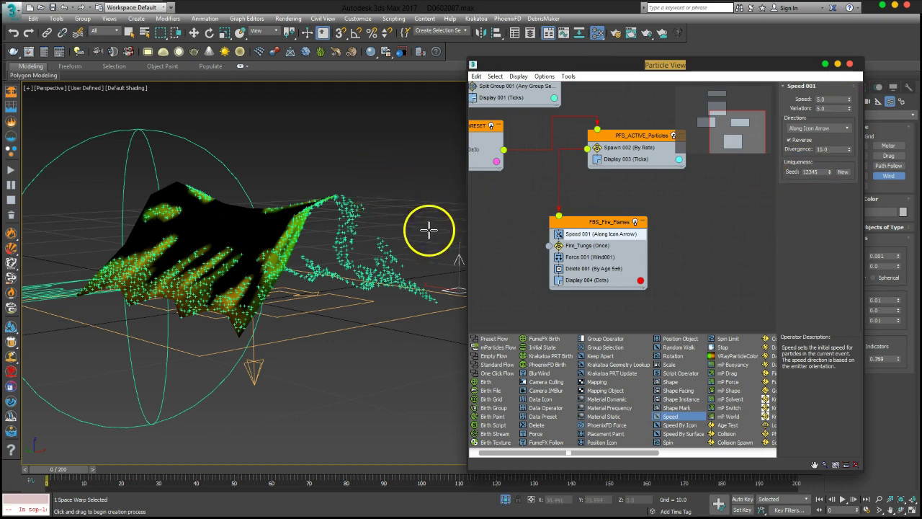
Move FBS_Fire_Flames up in the graph and inspect the flames on Tent_Body at frame 73
mouse_move(382, 260)
middle_mouse_down("alt")
mouse_move(310, 243)
mouse_move(329, 241)
mouse_move(303, 251)
mouse_move(327, 261)
mouse_move(312, 252)
middle_mouse_up("alt")
left_click_drag(610, 224, 630, 212)
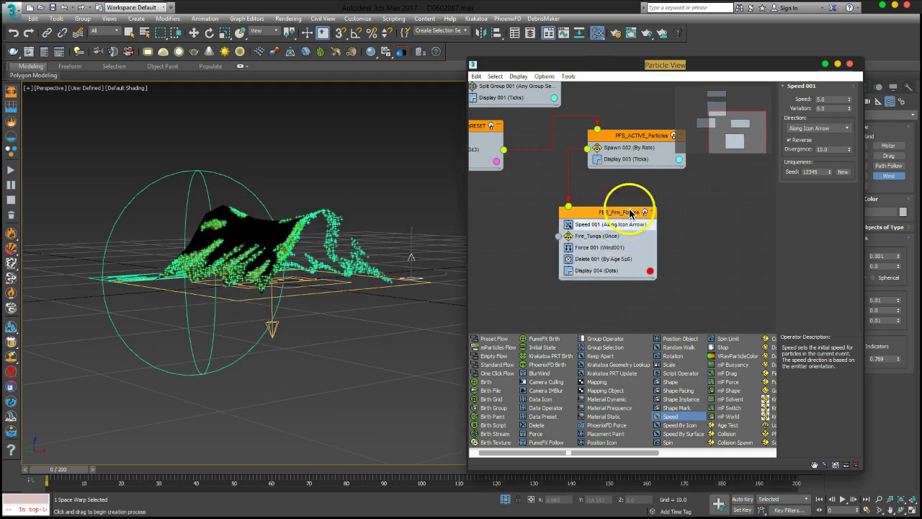
left_click_drag(72, 470, 320, 483)
mouse_move(288, 375)
middle_mouse_down("alt")
mouse_move(247, 295)
mouse_move(287, 325)
middle_mouse_up("alt")
scroll(282, 317, "up", 3)
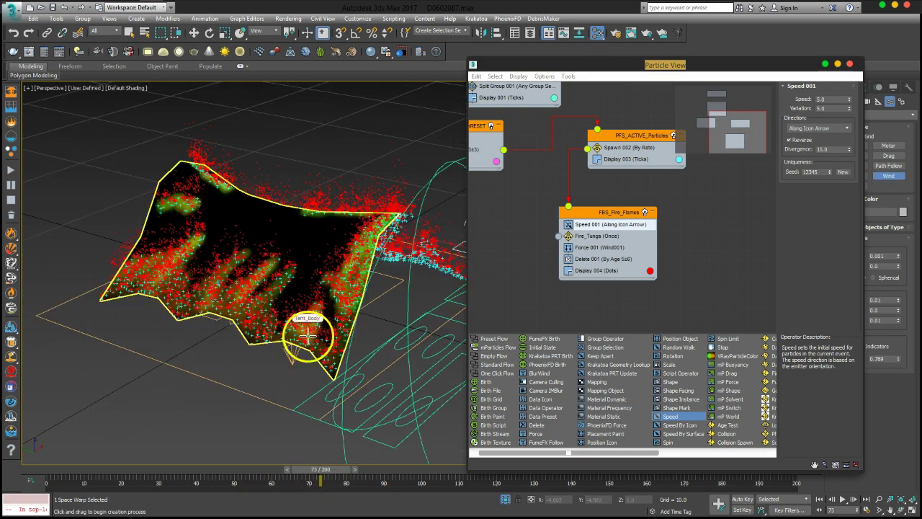
scroll(255, 342, "up", 3)
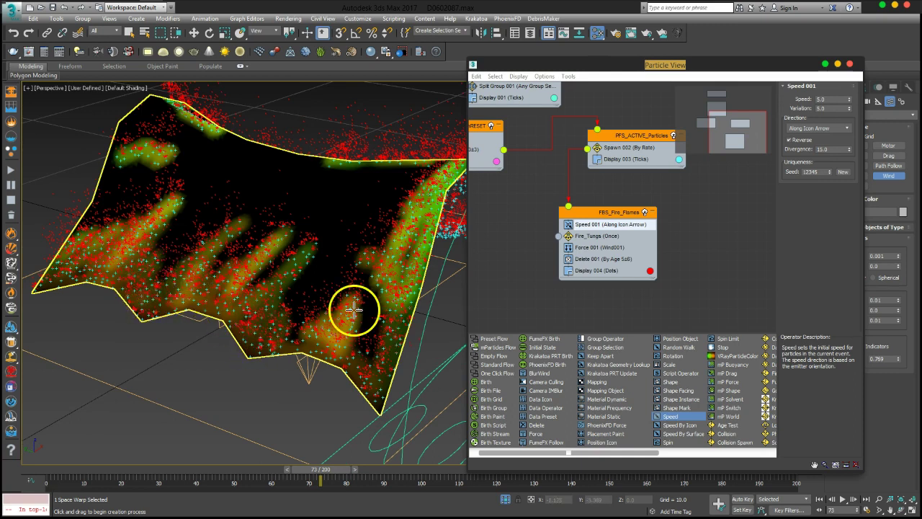
Append a Spawn test to FBS_Fire_Flames, placed between Fire_Tungs and Force 001
right_click(583, 248)
mouse_move(670, 266)
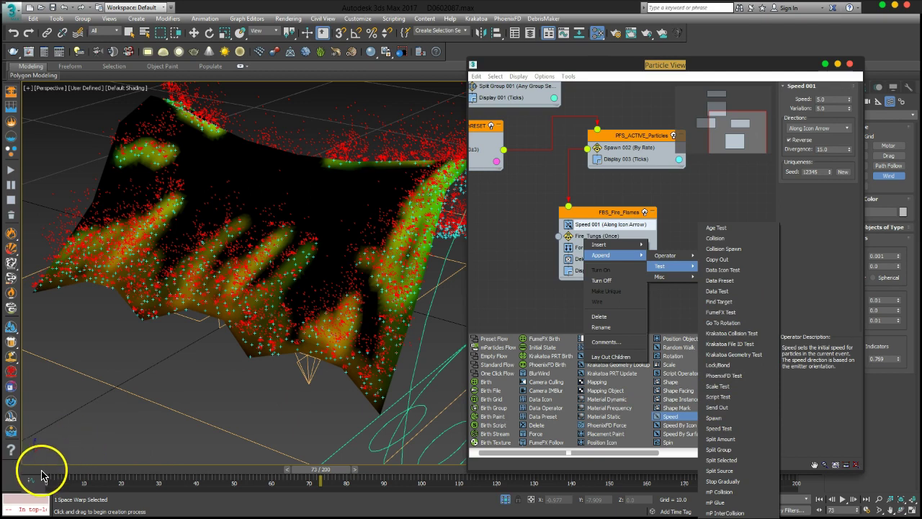
left_click(43, 484)
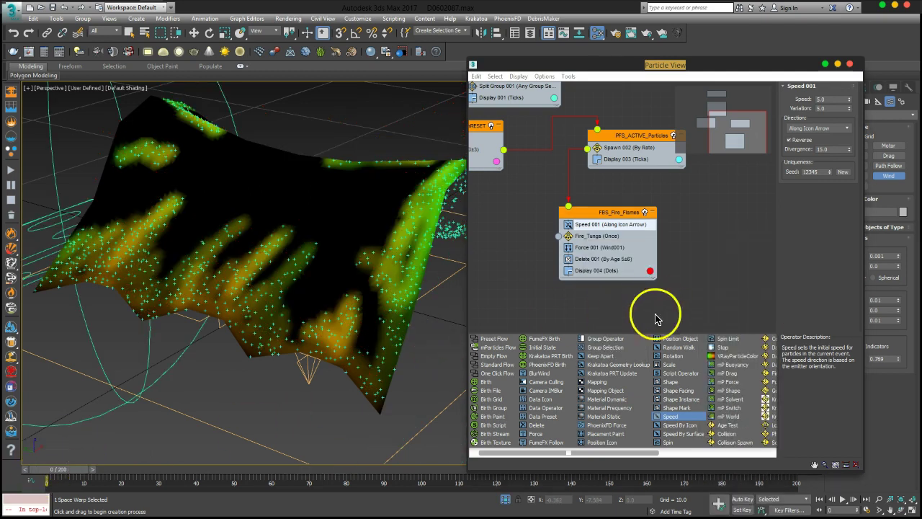
middle_click_drag(613, 295, 622, 248)
scroll(621, 247, "up", 1)
right_click(606, 227)
mouse_move(681, 252)
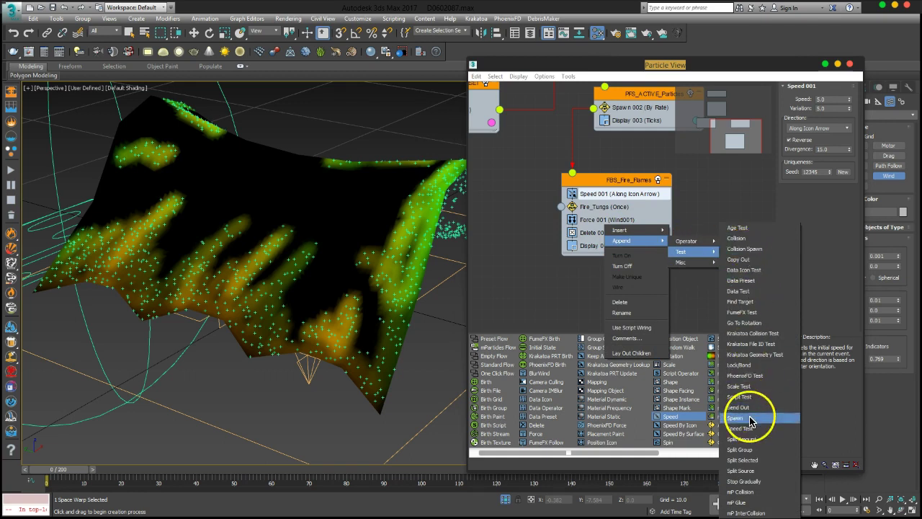
left_click(748, 419)
left_click_drag(602, 261, 589, 220)
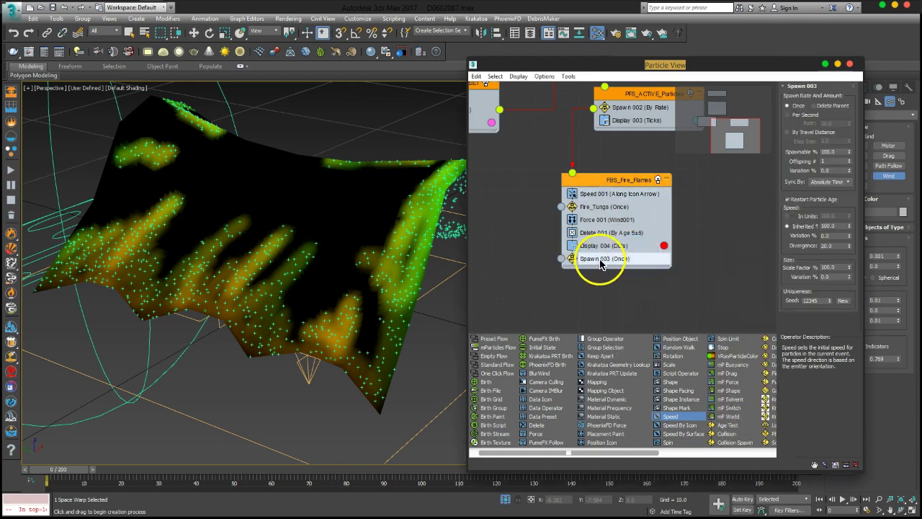
Rename Spawn 003 to Fire_InBetween
right_click(589, 221)
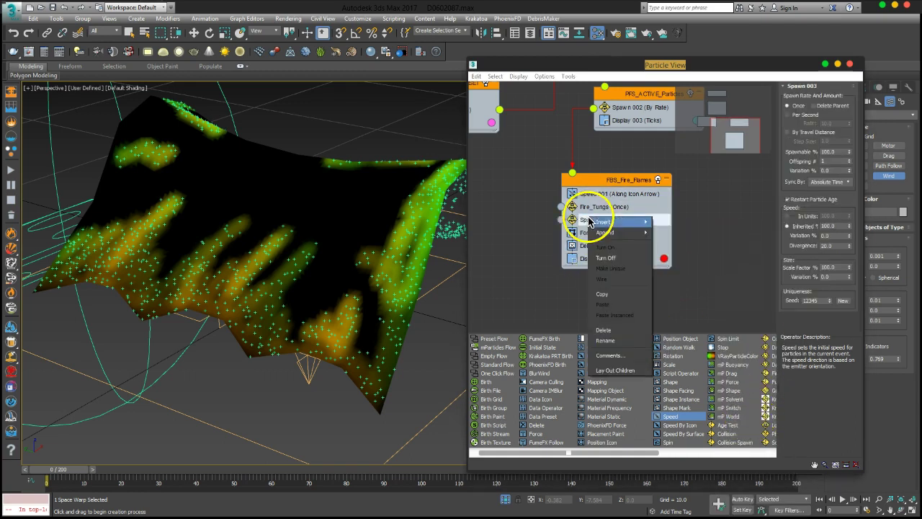
left_click(611, 351)
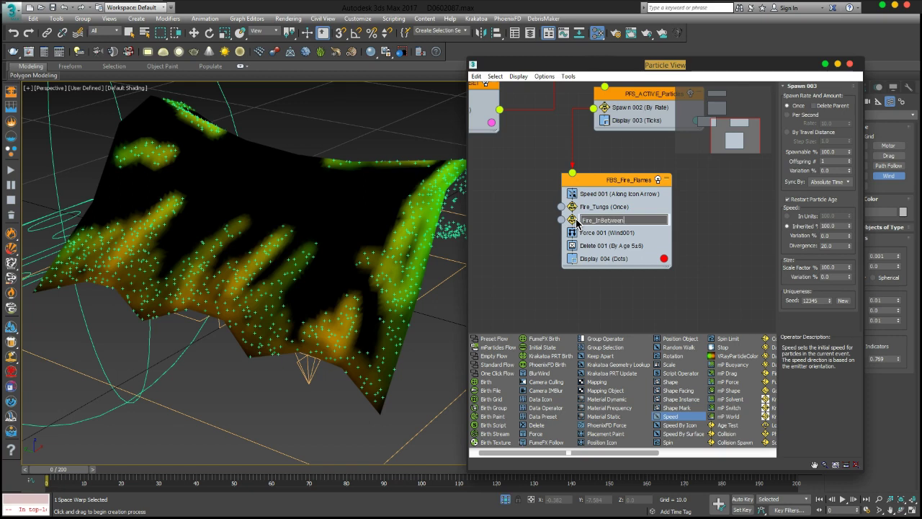
left_click(521, 267)
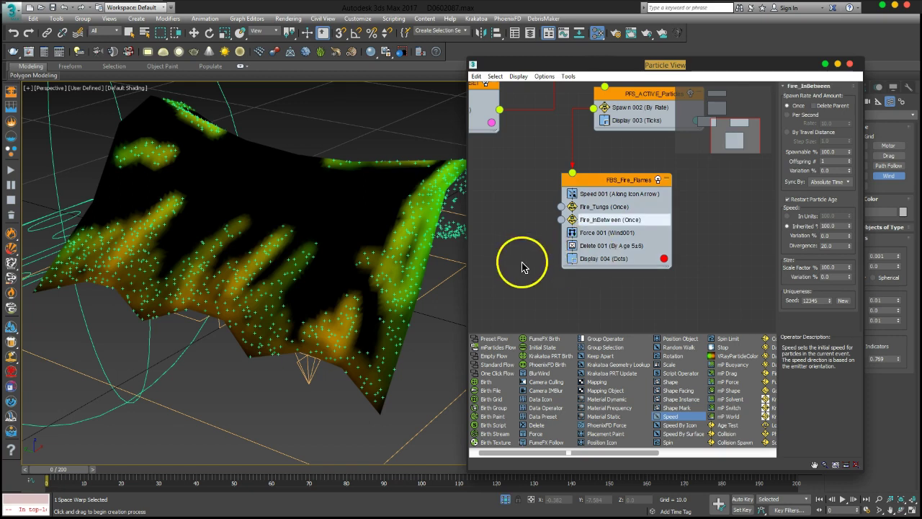
middle_click_drag(603, 287, 610, 237)
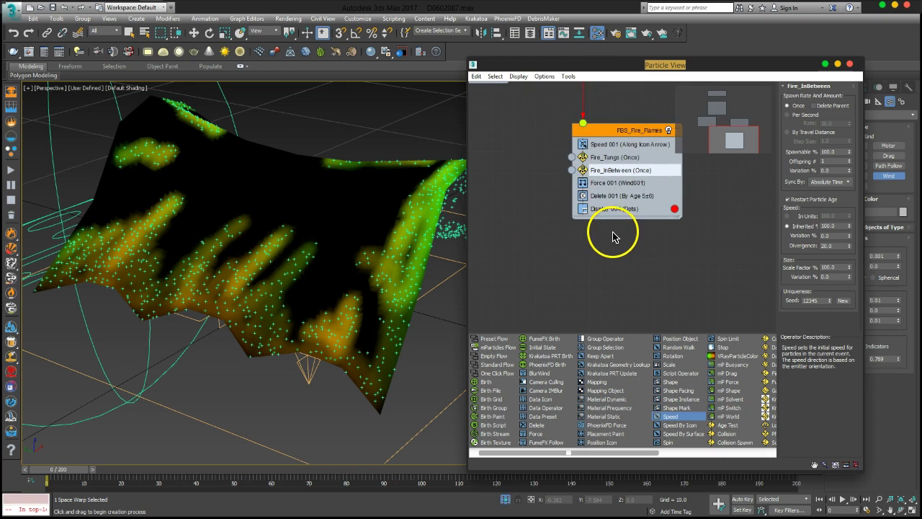
Copy Speed 001, Delete 001 and Display 004 into a new Event 001 beside the flame event
left_click(609, 146)
left_click(611, 196)
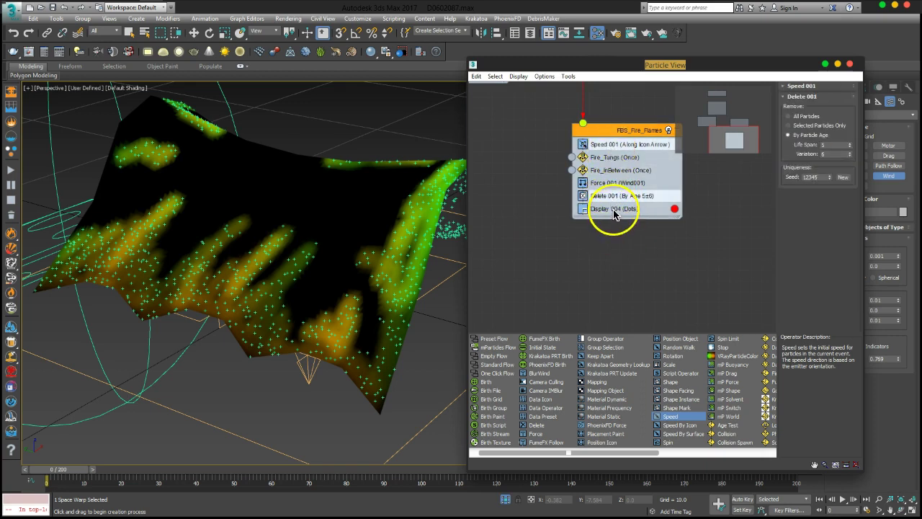
left_click(612, 209)
left_click_drag(604, 218, 531, 267, "shift")
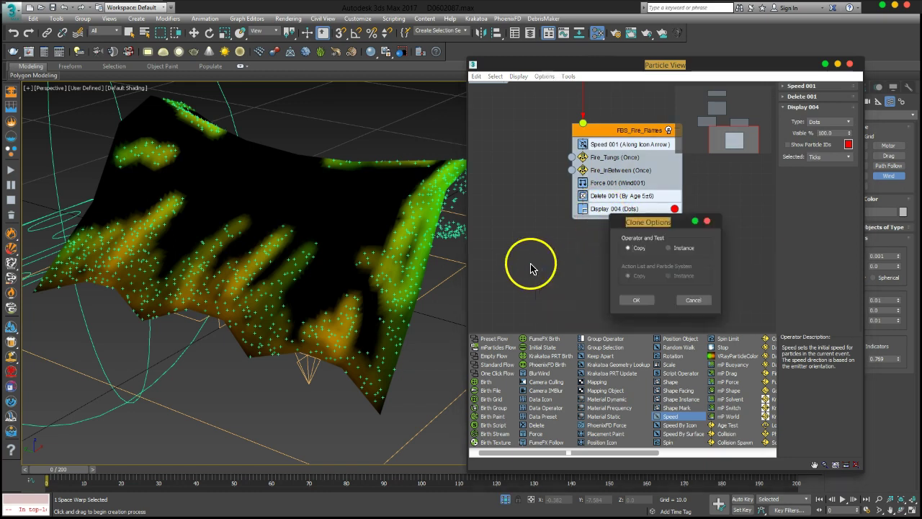
left_click(634, 306)
left_click_drag(609, 289, 583, 282)
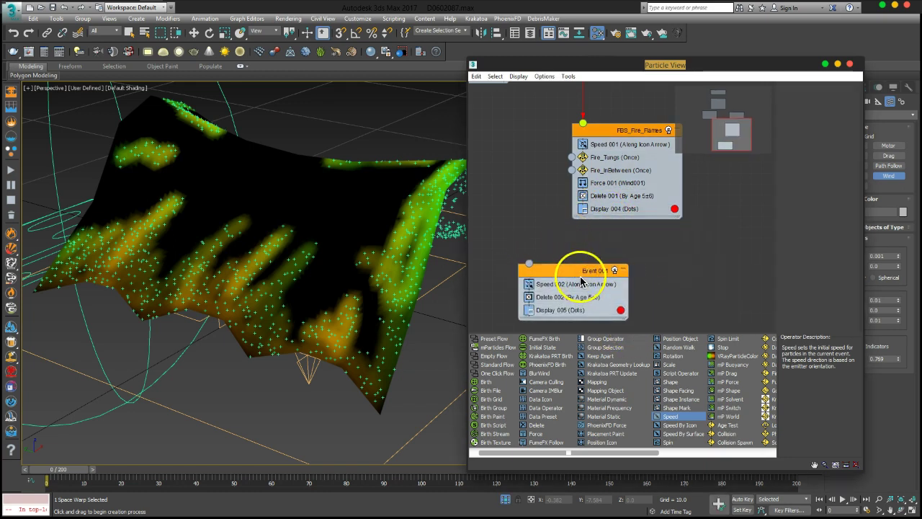
Set Speed 002's direction to Random Horizontal and check Delete 002's life span
left_click(582, 286)
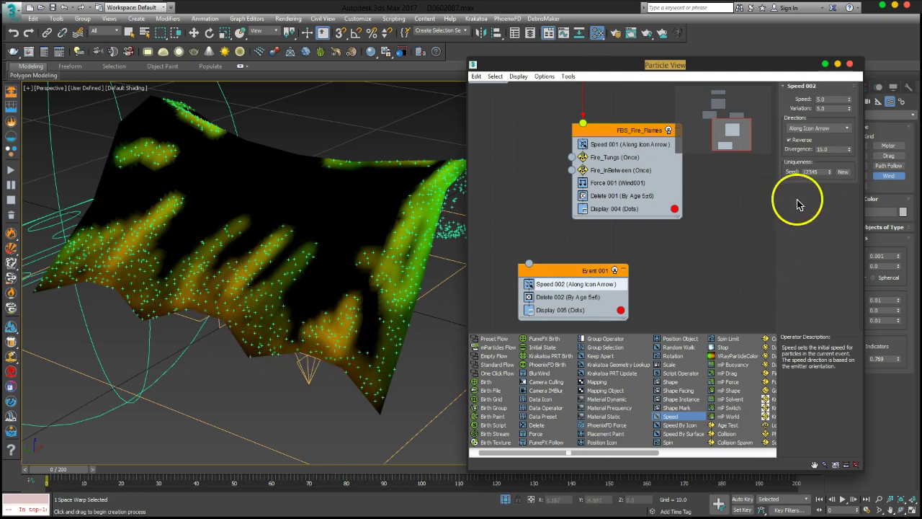
left_click(840, 129)
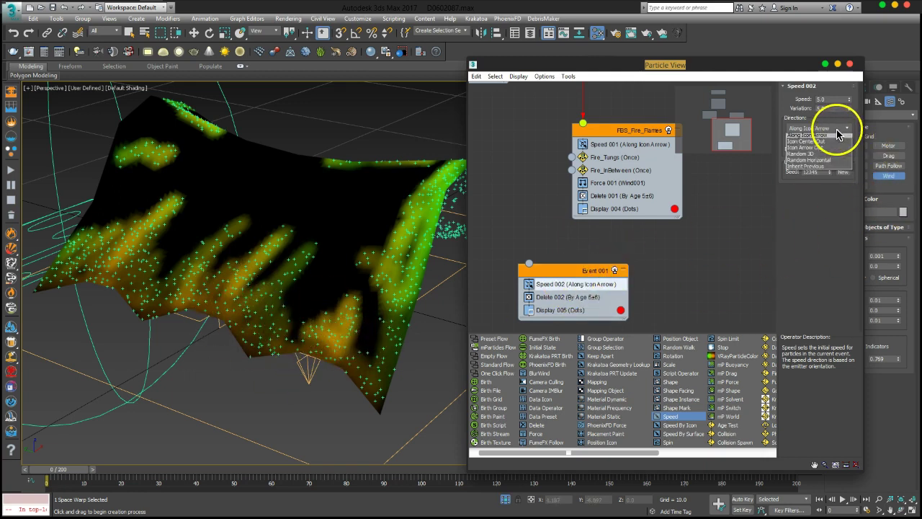
left_click(817, 163)
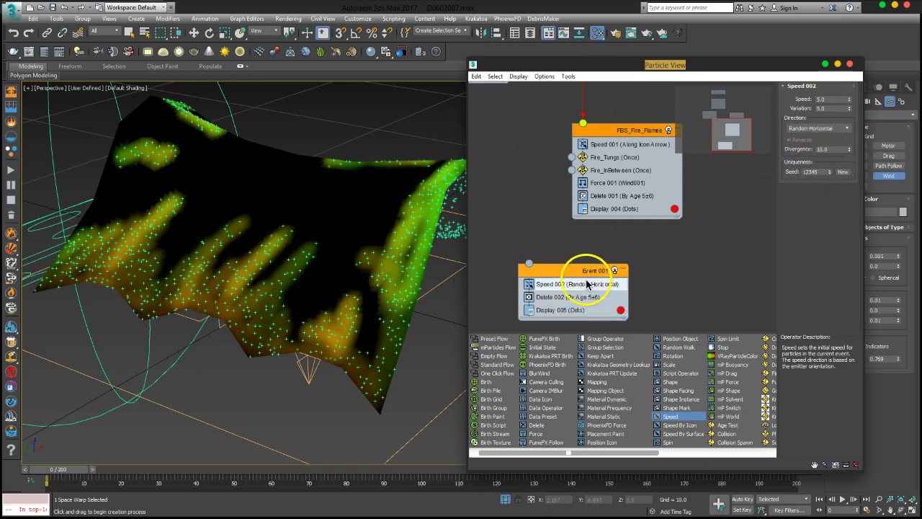
left_click(584, 304)
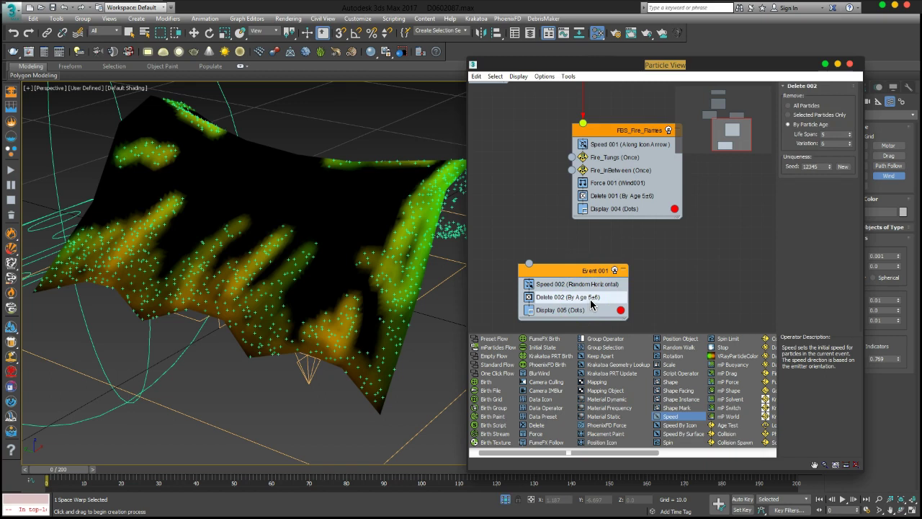
left_click(832, 134)
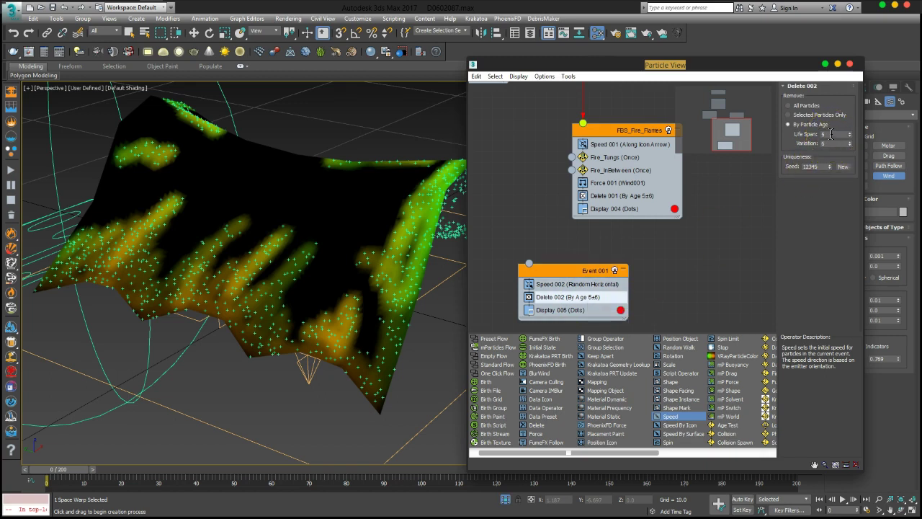
Change Display 005's particle colour to yellow
left_click(620, 312)
left_click(316, 93)
left_click(353, 145)
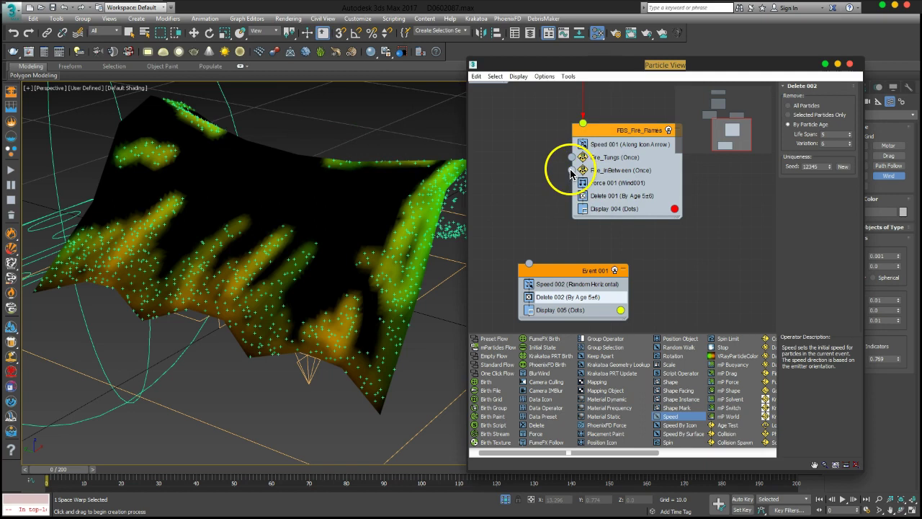
Wire Fire_InBetween's output into Event 001 and scrub to frame 28 to check
left_click_drag(572, 171, 539, 269)
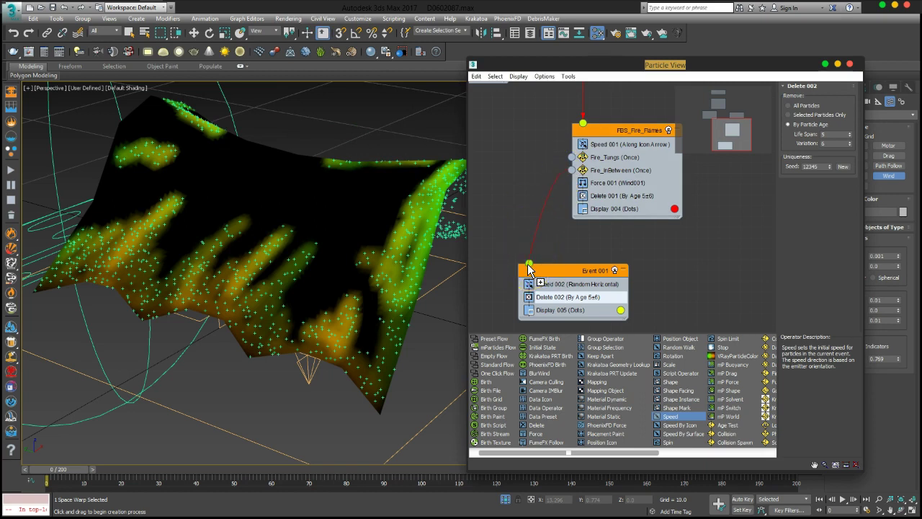
left_click(636, 171)
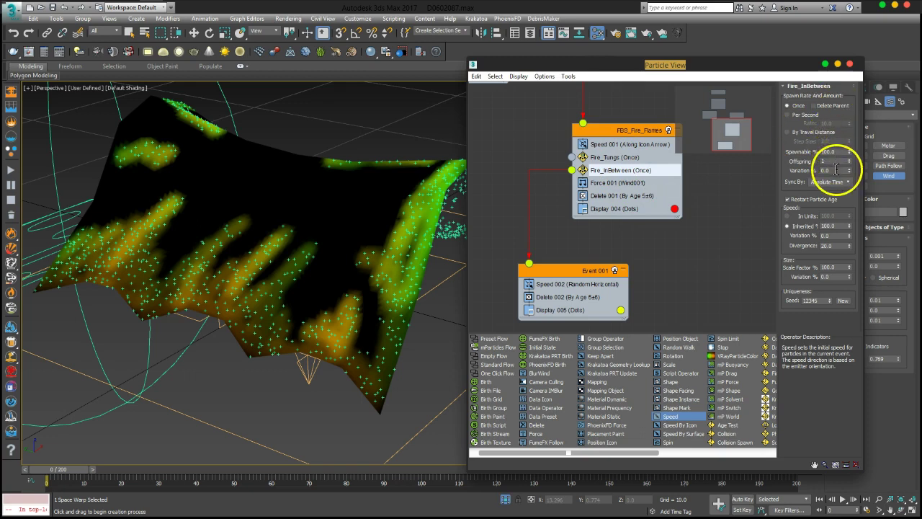
left_click(531, 270)
left_click(86, 478)
left_click_drag(58, 476, 350, 490)
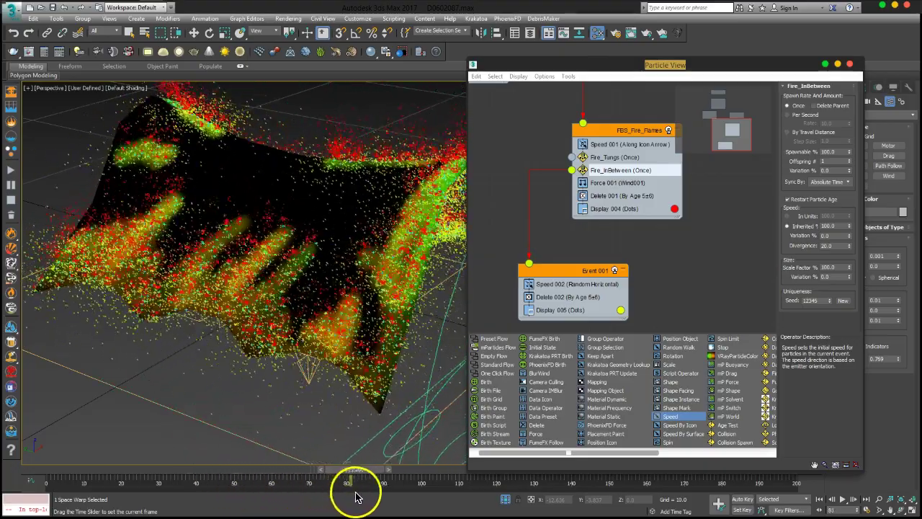
Lower Speed 002's divergence in Event 001 from 5.0 to 2.0 and orbit to inspect the spread
mouse_move(382, 257)
middle_mouse_down("alt")
mouse_move(352, 244)
mouse_move(382, 181)
mouse_move(354, 282)
mouse_move(339, 273)
mouse_move(369, 271)
middle_mouse_up("alt")
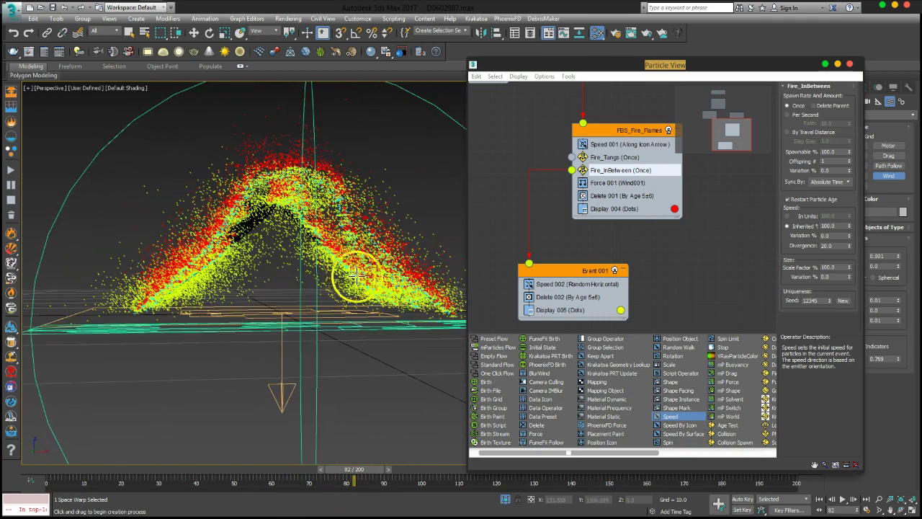
left_click(577, 297)
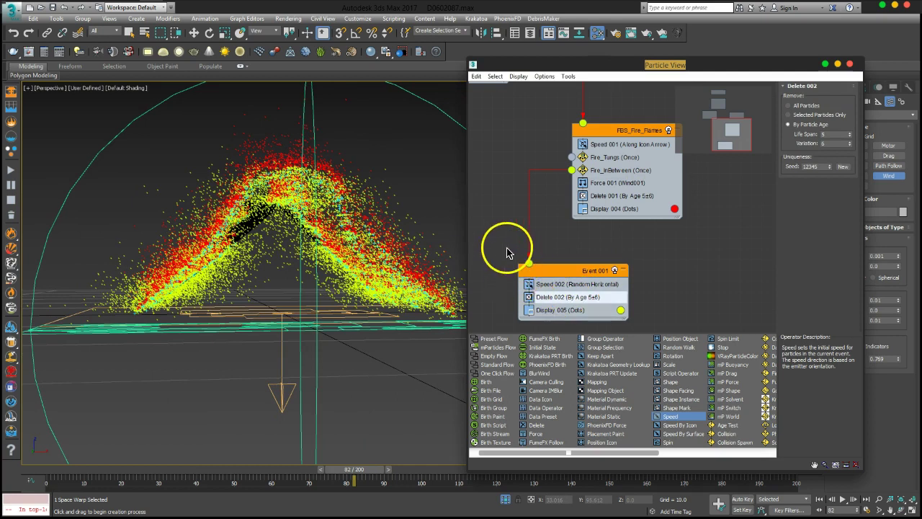
left_click(589, 284)
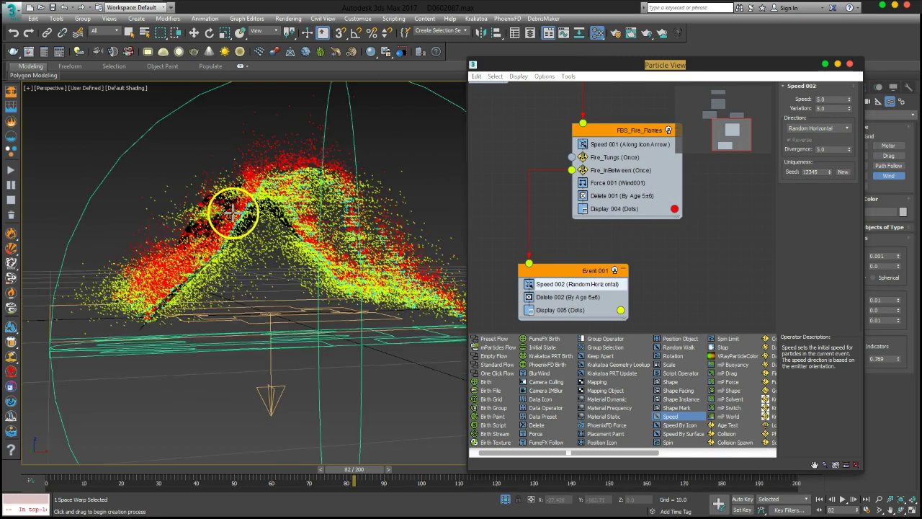
middle_click_drag(230, 206, 259, 214, "alt")
double_click(830, 150)
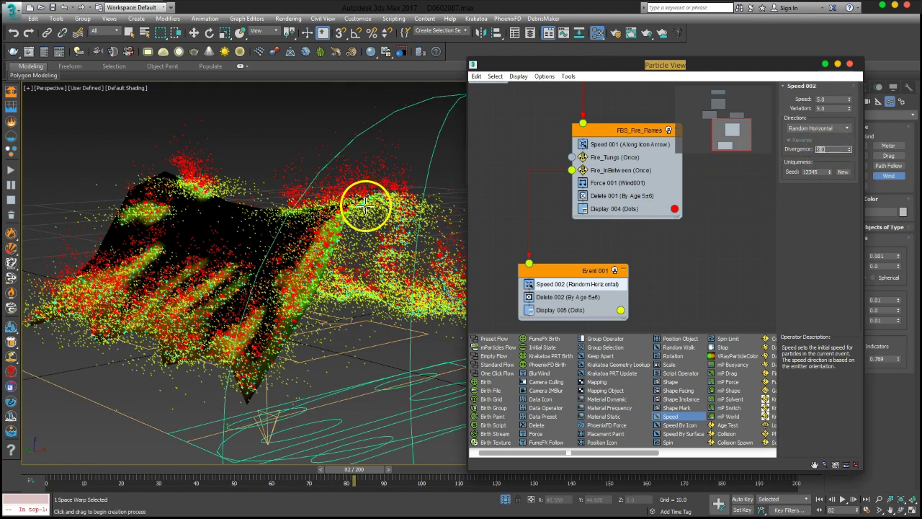
mouse_move(288, 211)
middle_mouse_down("alt")
mouse_move(264, 222)
mouse_move(289, 242)
mouse_move(313, 211)
mouse_move(283, 210)
mouse_move(313, 200)
mouse_move(294, 207)
mouse_move(317, 216)
middle_mouse_up("alt")
Create a Drag space warp timed -269 to 496 with 15 linear damping per axis
left_click_drag(746, 68, 634, 313)
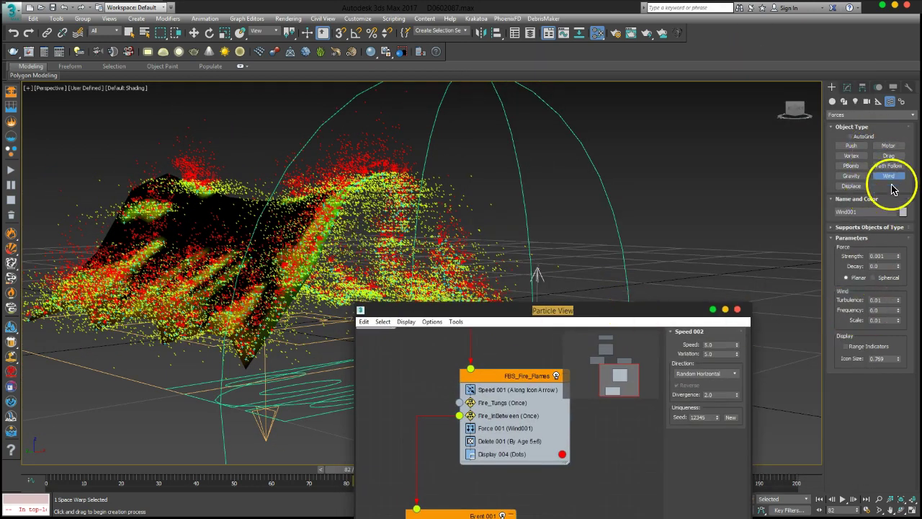
left_click(888, 157)
mouse_move(636, 301)
middle_mouse_down("alt")
mouse_move(387, 268)
mouse_move(370, 256)
middle_mouse_up("alt")
left_click_drag(485, 196, 508, 209)
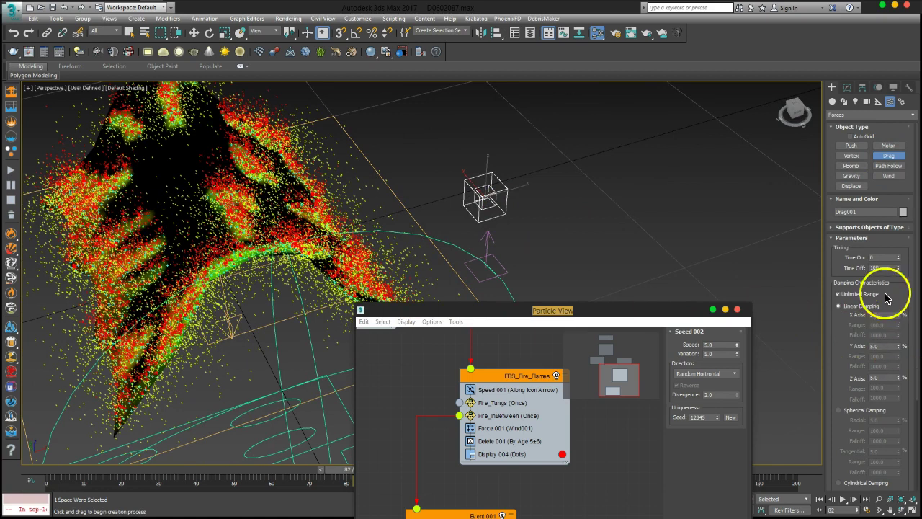
mouse_move(900, 242)
left_mouse_down()
mouse_move(906, 247)
mouse_move(903, 223)
left_mouse_up()
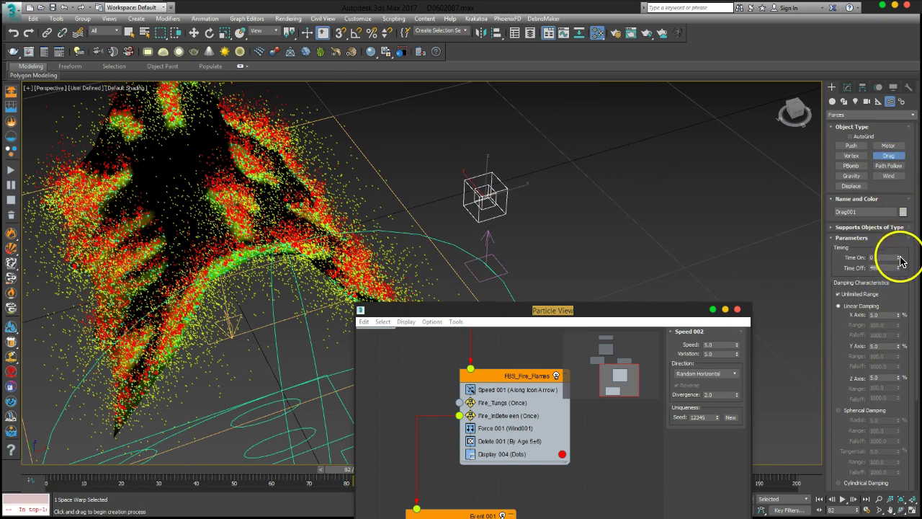
left_click(895, 317)
type("15")
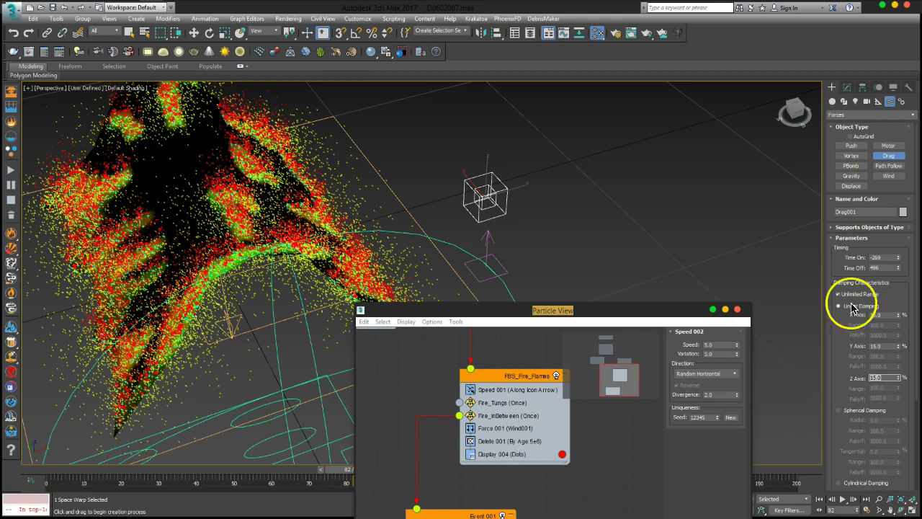
left_click_drag(622, 311, 742, 67)
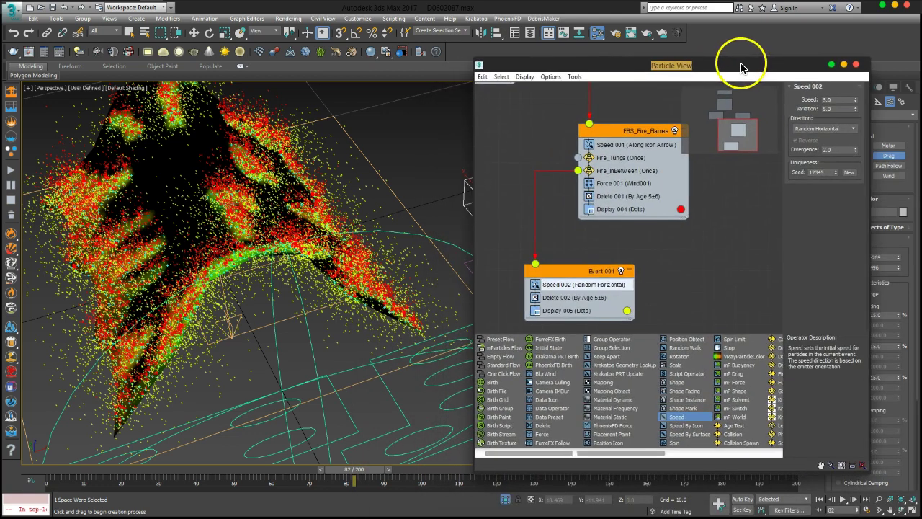
Append Force 002 to Event 001, place it right after Speed 002, and rewind to frame 0
right_click(580, 305)
mouse_move(594, 320)
mouse_move(658, 320)
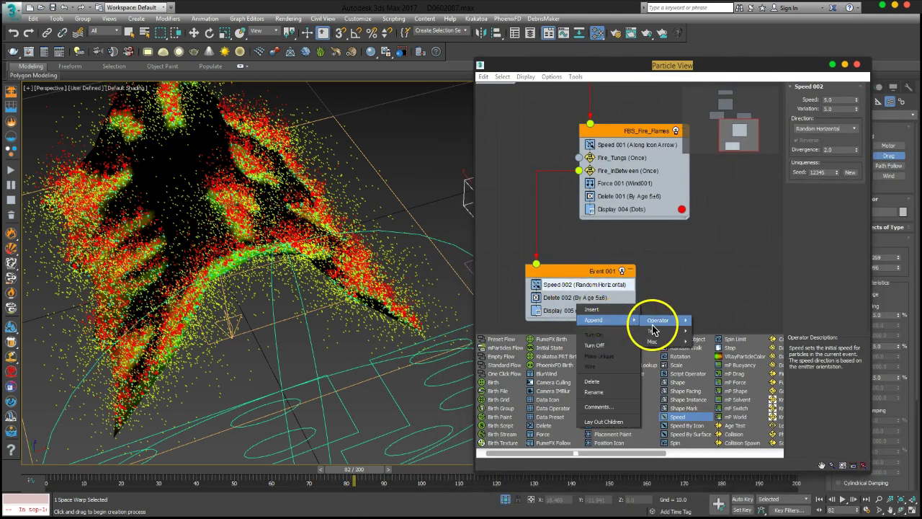
left_click(724, 119)
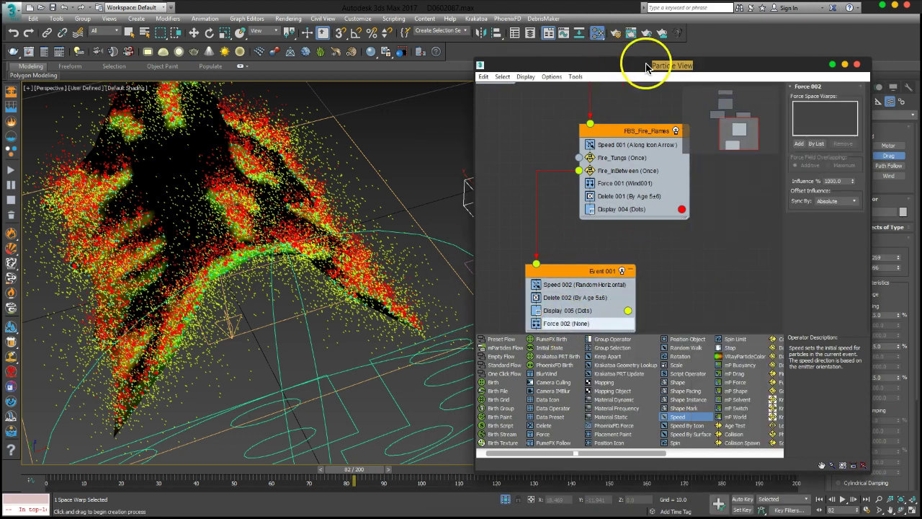
left_click_drag(642, 67, 711, 37)
left_click_drag(637, 299, 636, 255)
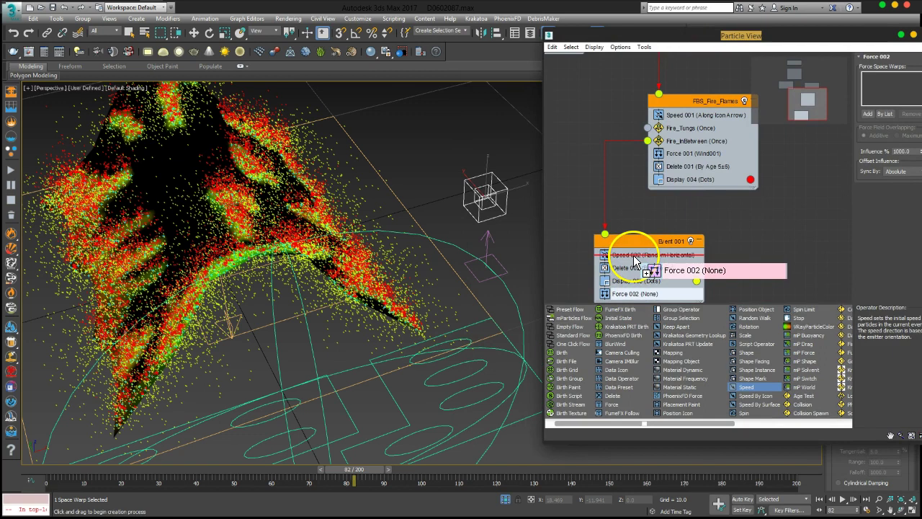
left_click_drag(636, 255, 637, 259)
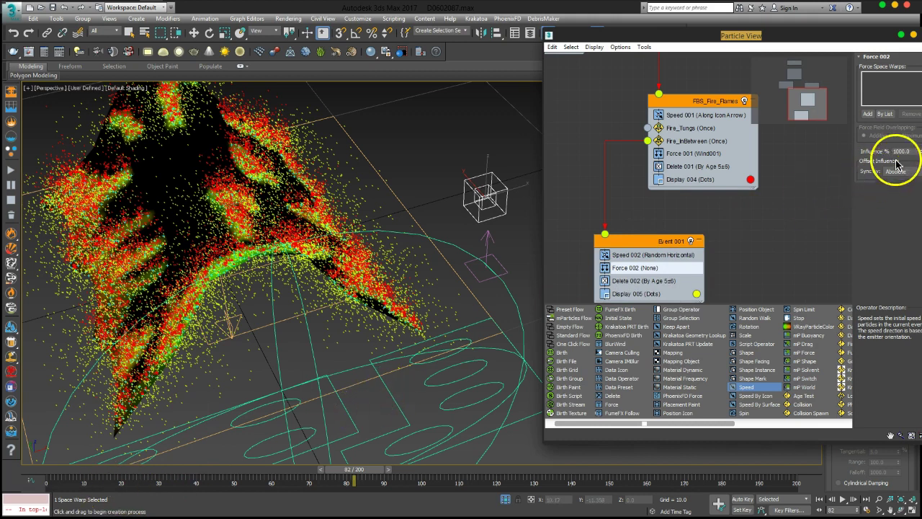
left_click(9, 451)
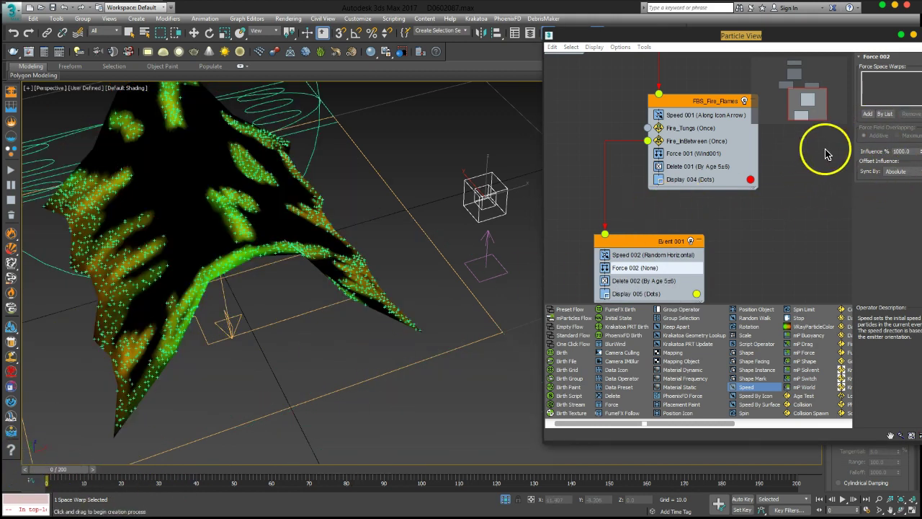
left_click(868, 116)
Assign Drag001 as the force in Event 001's Force 002
left_click(477, 205)
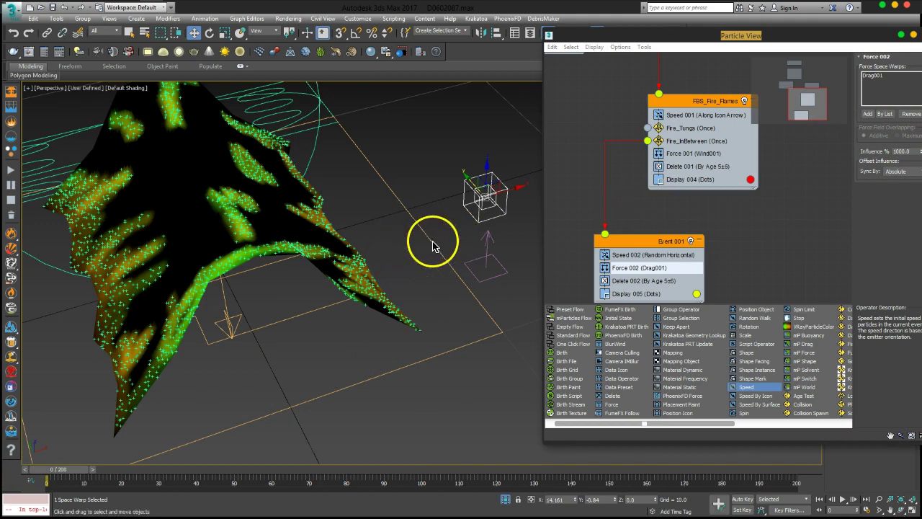
mouse_move(293, 287)
middle_mouse_down("alt")
mouse_move(309, 267)
mouse_move(402, 309)
middle_mouse_up("alt")
left_click_drag(65, 469, 305, 472)
Preview the fire at frame 68 from several angles, then select Fire_InBetween
left_click(330, 216)
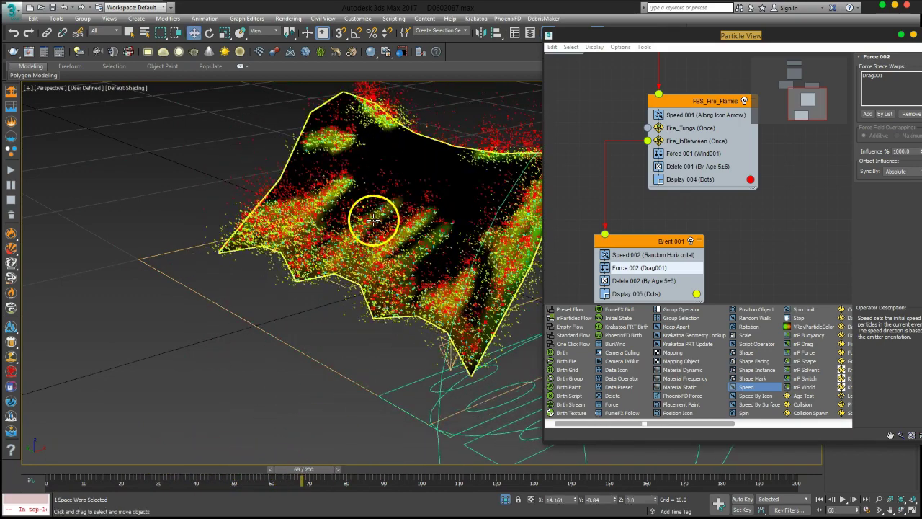
mouse_move(316, 195)
middle_mouse_down("alt")
mouse_move(353, 210)
mouse_move(385, 154)
mouse_move(354, 221)
mouse_move(377, 214)
mouse_move(397, 228)
mouse_move(350, 240)
middle_mouse_up("alt")
scroll(330, 216, "down", 3)
mouse_move(375, 206)
middle_mouse_down("alt")
mouse_move(343, 264)
mouse_move(344, 233)
mouse_move(319, 210)
mouse_move(334, 140)
mouse_move(288, 196)
mouse_move(293, 185)
mouse_move(368, 185)
mouse_move(291, 235)
mouse_move(267, 216)
mouse_move(226, 229)
mouse_move(418, 371)
mouse_move(299, 274)
mouse_move(408, 368)
mouse_move(366, 305)
mouse_move(276, 280)
middle_mouse_up("alt")
scroll(226, 229, "up", 5)
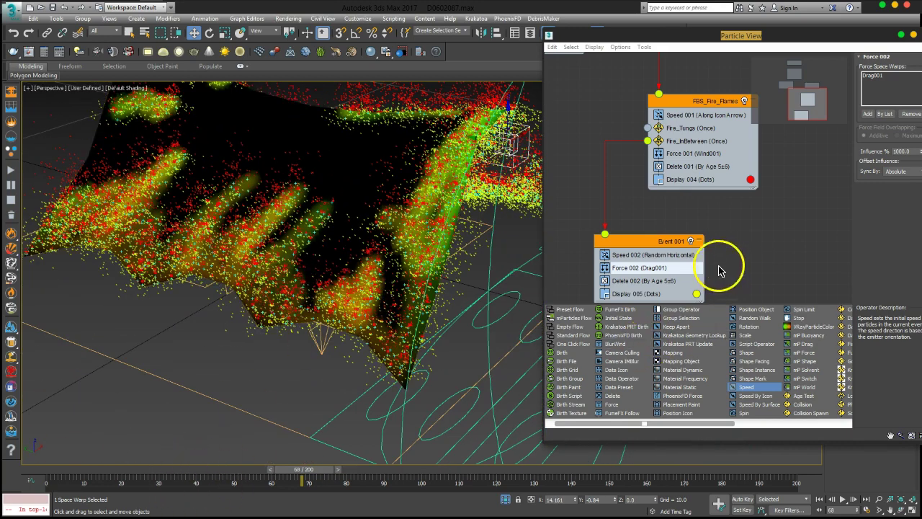
left_click(720, 142)
left_click_drag(745, 35, 656, 35)
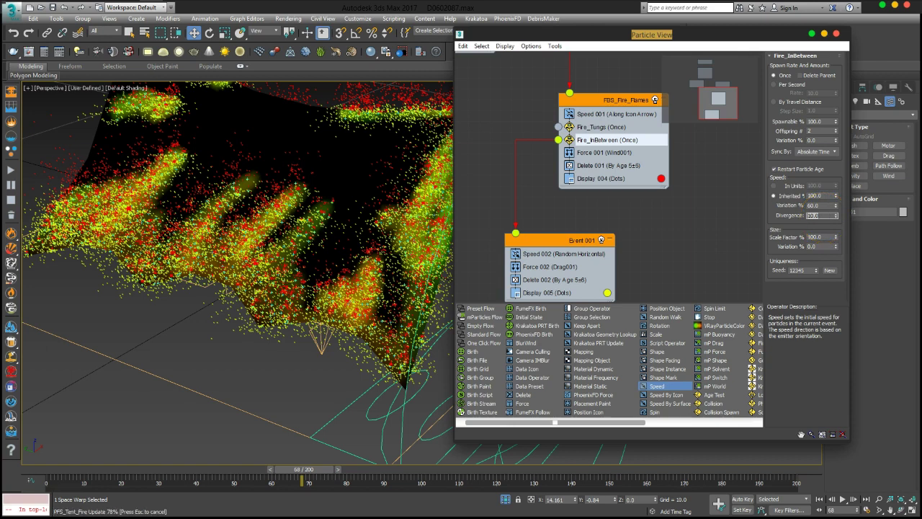
mouse_move(268, 294)
middle_mouse_down("alt")
mouse_move(289, 317)
mouse_move(288, 199)
mouse_move(358, 302)
middle_mouse_up("alt")
left_click_drag(303, 469, 55, 472)
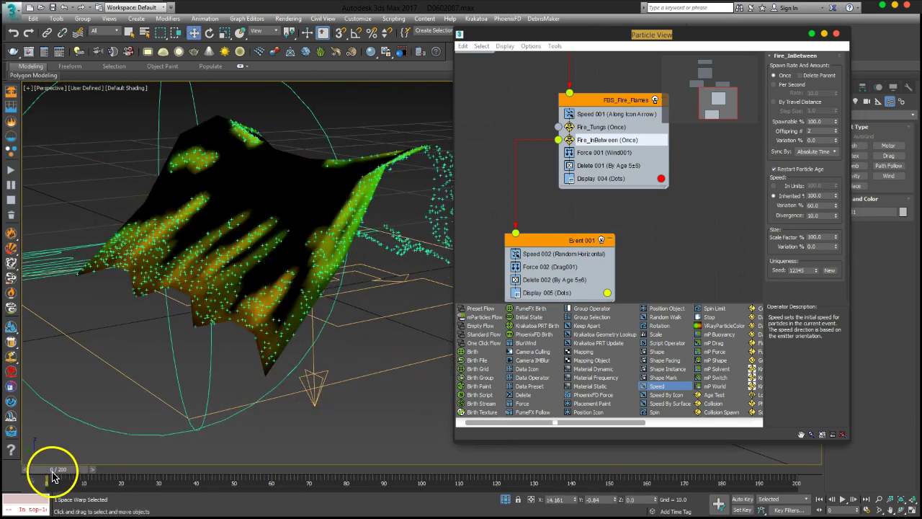
left_click(844, 500)
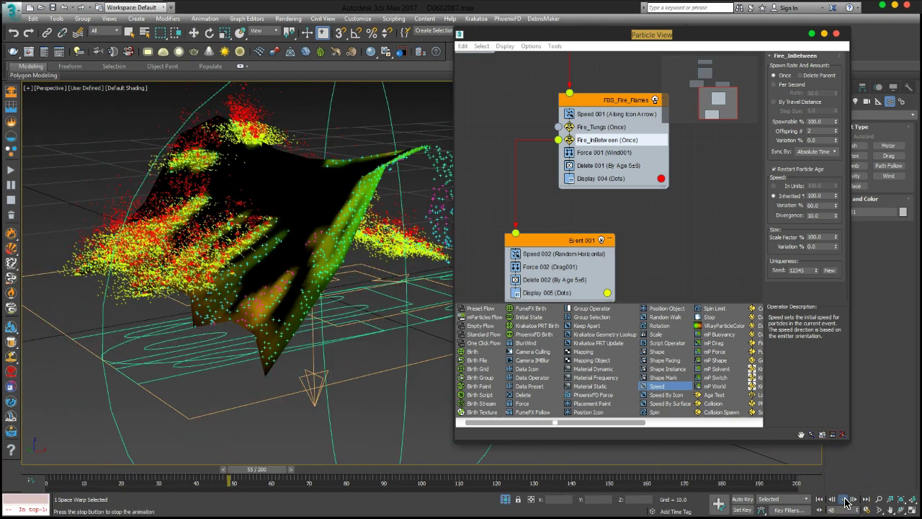
left_click(846, 500)
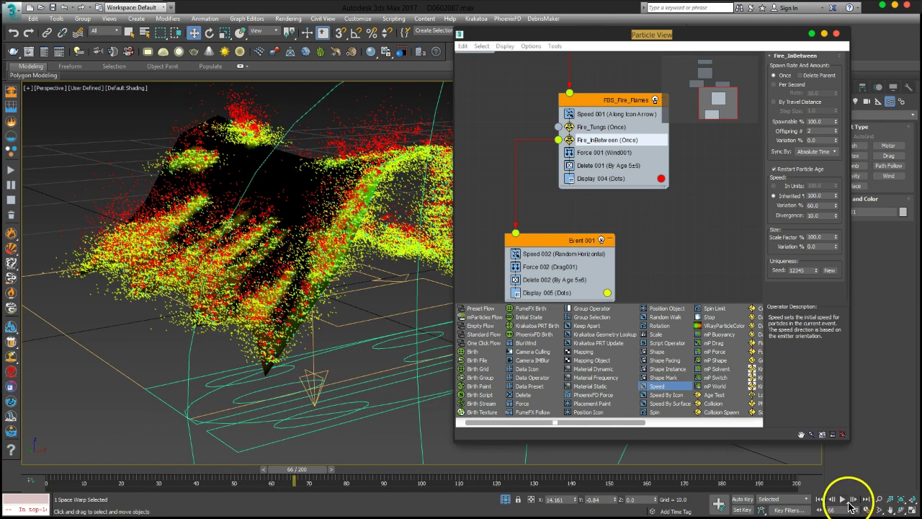
right_click(848, 505)
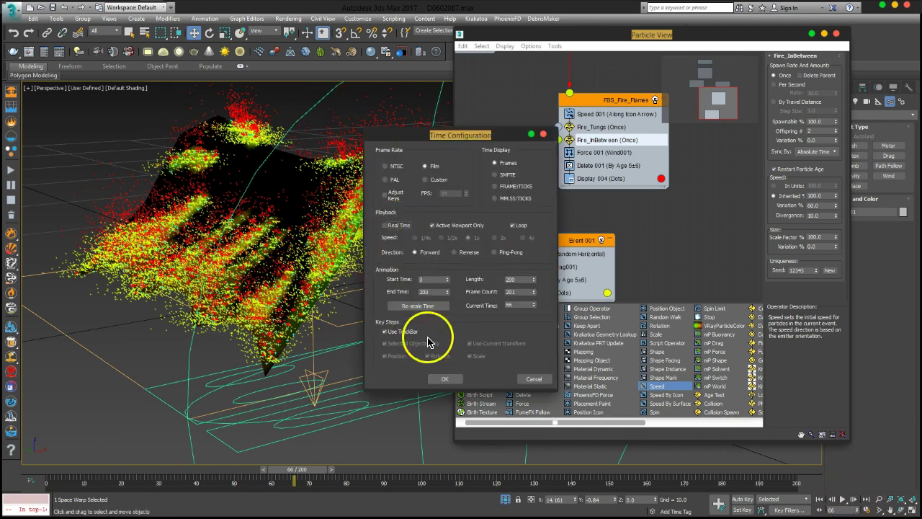
left_click(445, 379)
left_click(820, 500)
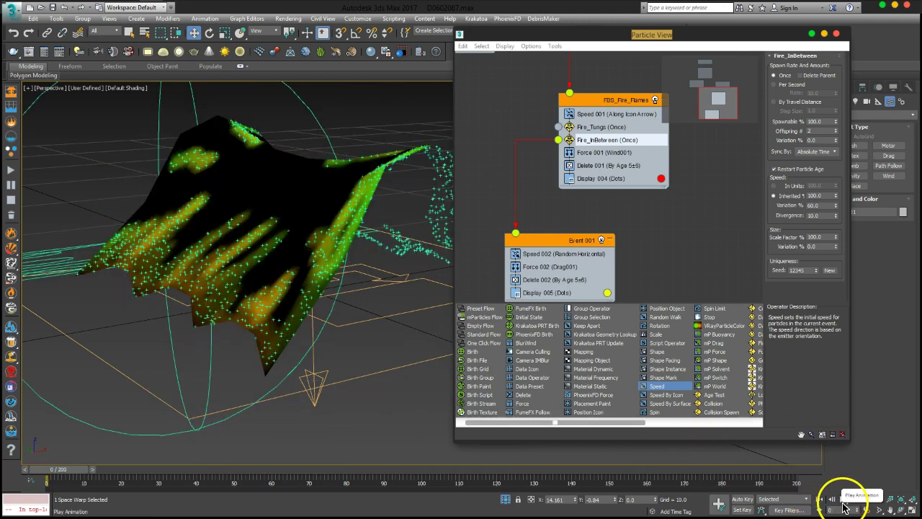
left_click(845, 505)
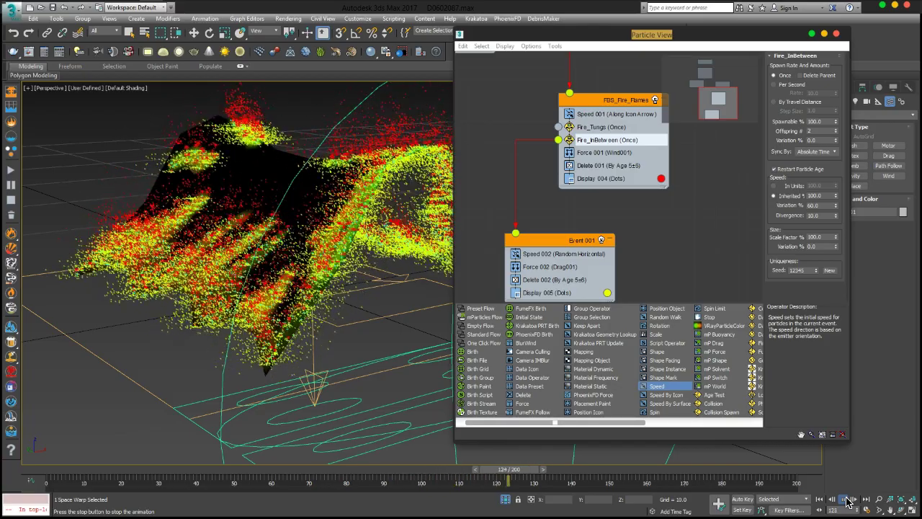
left_click(847, 500)
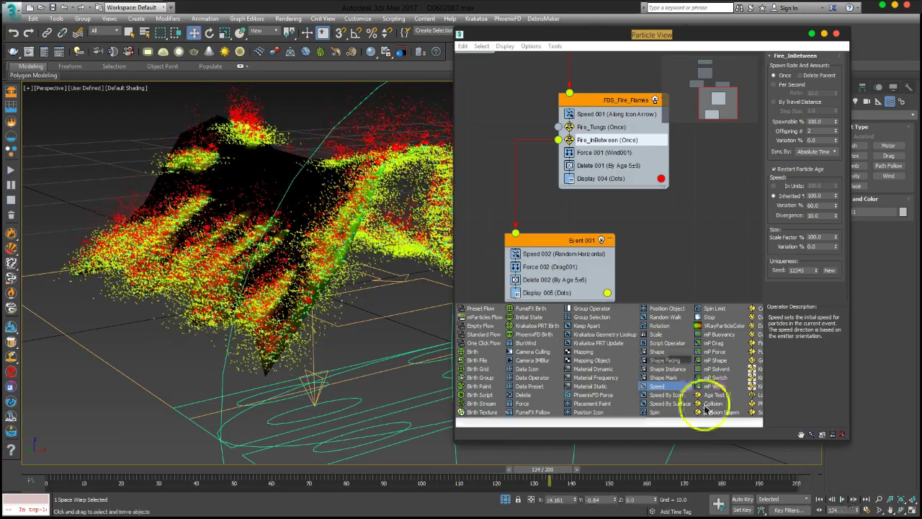
mouse_move(316, 201)
middle_mouse_down("alt")
mouse_move(331, 198)
mouse_move(290, 222)
mouse_move(296, 247)
mouse_move(298, 220)
mouse_move(344, 235)
mouse_move(257, 255)
mouse_move(343, 232)
mouse_move(356, 241)
mouse_move(356, 263)
mouse_move(343, 248)
mouse_move(359, 245)
mouse_move(336, 268)
mouse_move(324, 261)
middle_mouse_up("alt")
Give Event 001 the new name PFS_Fire_Body
left_click(585, 240)
right_click(585, 242)
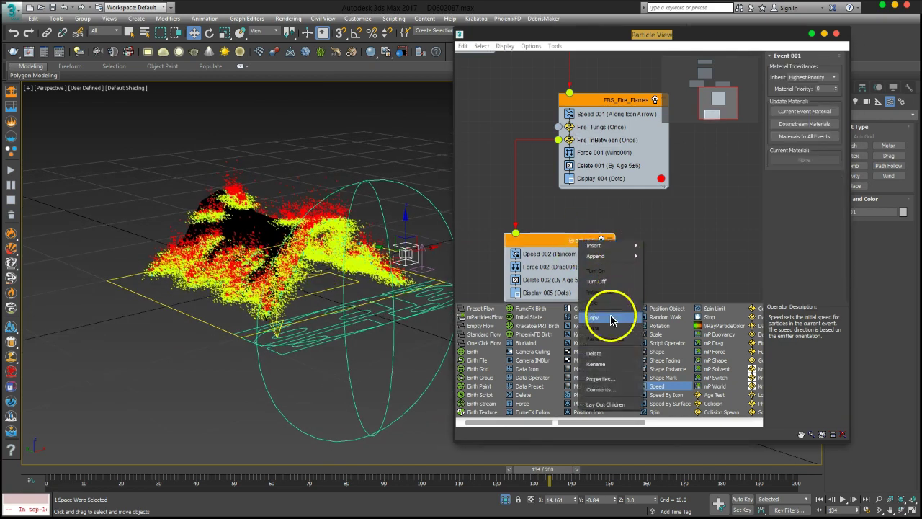
left_click(610, 362)
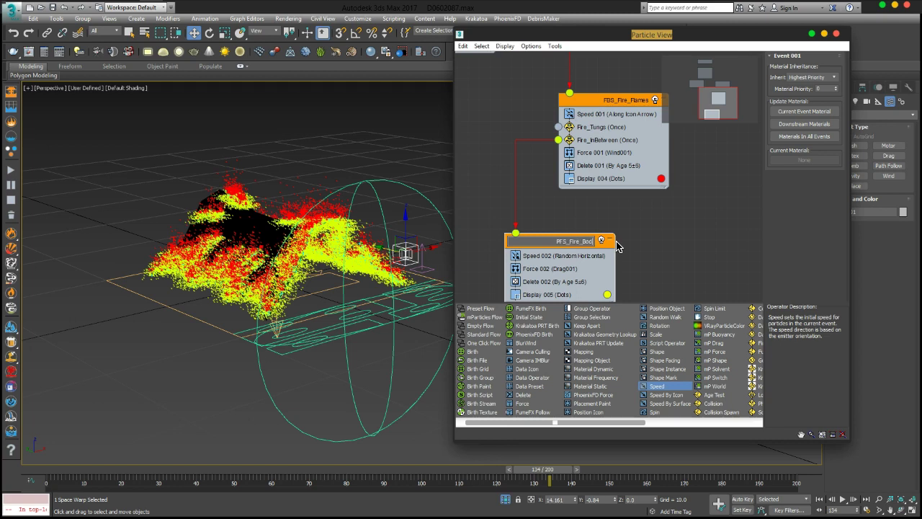
type("y")
key("Return")
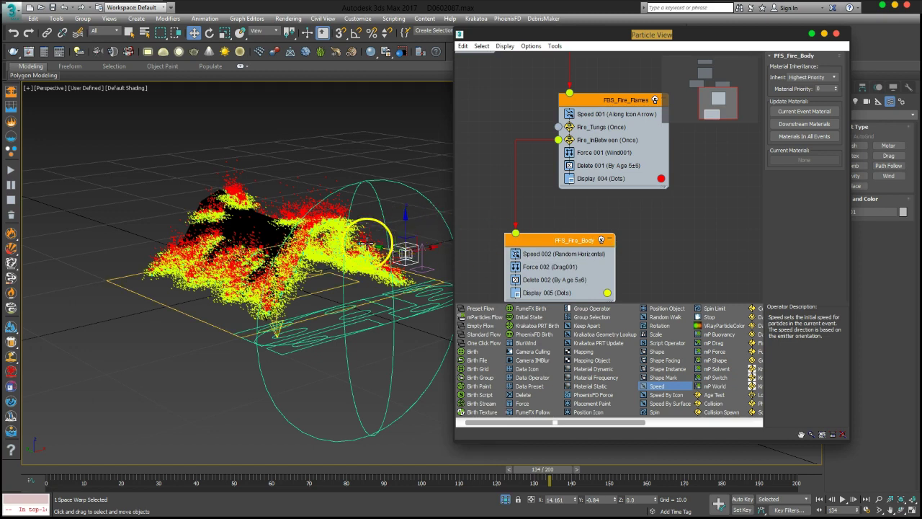
Inspect the particle cloud, reposition the graph, and rewind the animation to frame 0
mouse_move(380, 268)
middle_mouse_down("alt")
mouse_move(244, 258)
mouse_move(282, 288)
mouse_move(249, 251)
mouse_move(230, 264)
mouse_move(206, 221)
mouse_move(227, 238)
mouse_move(349, 216)
mouse_move(329, 268)
mouse_move(339, 284)
mouse_move(341, 245)
mouse_move(377, 262)
mouse_move(319, 262)
mouse_move(354, 186)
mouse_move(391, 150)
middle_mouse_up("alt")
scroll(357, 262, "up", 2)
scroll(360, 272, "up", 3)
scroll(360, 272, "down", 2)
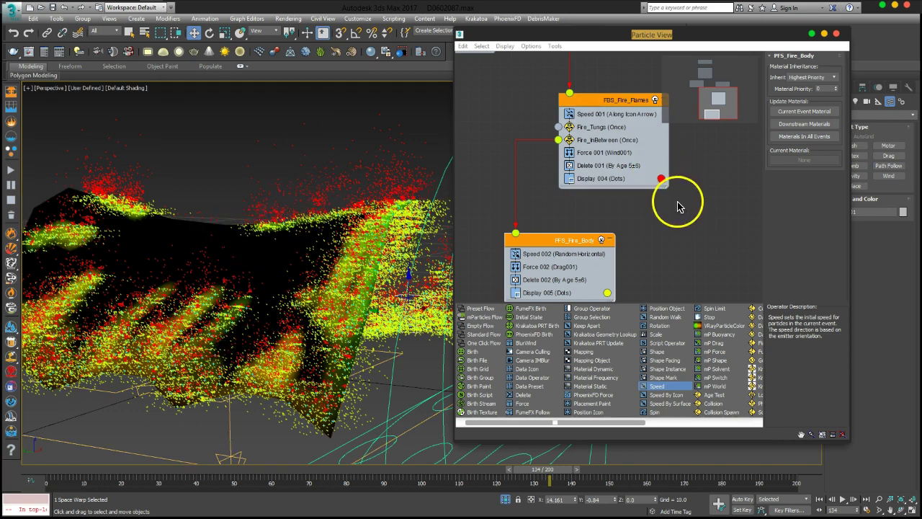
middle_click_drag(679, 200, 663, 191)
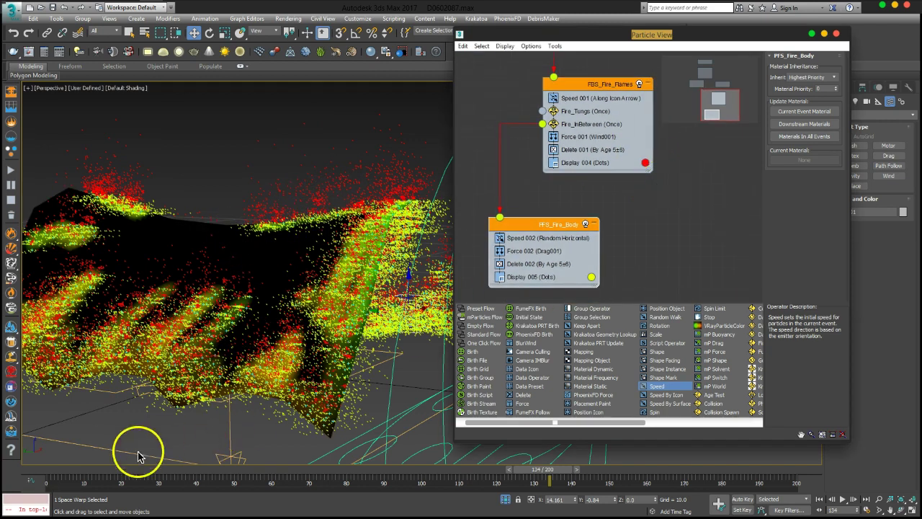
left_click(44, 480)
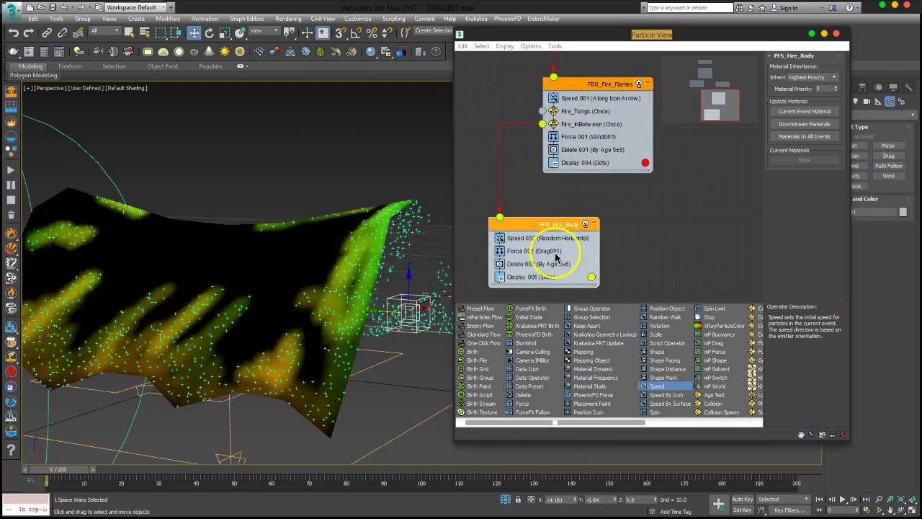
Append a Spawn test to FBS_Fire_Flames under Fire_InBetween, named Fire_Flames_Trails
right_click(580, 127)
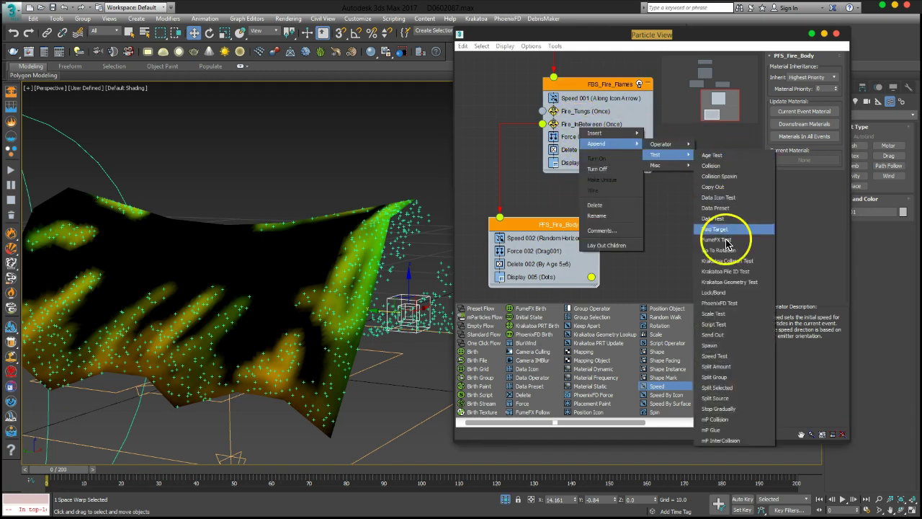
left_click(724, 345)
left_click_drag(593, 178, 584, 136)
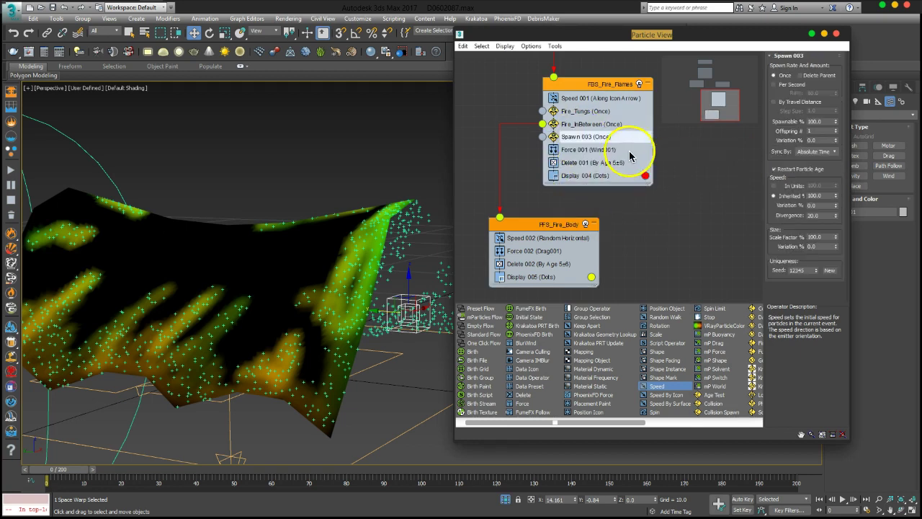
right_click(593, 145)
left_click(627, 264)
type("Fire_Flames_Tail")
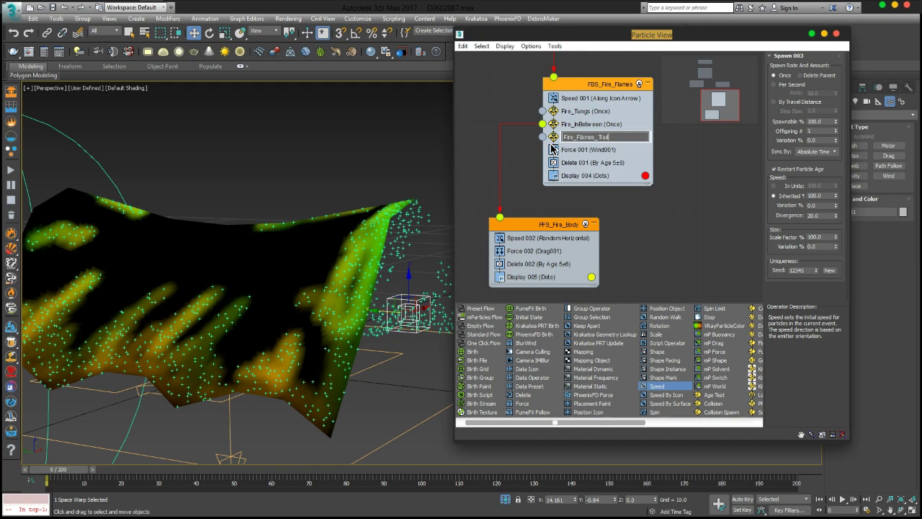
type("s")
key("Return")
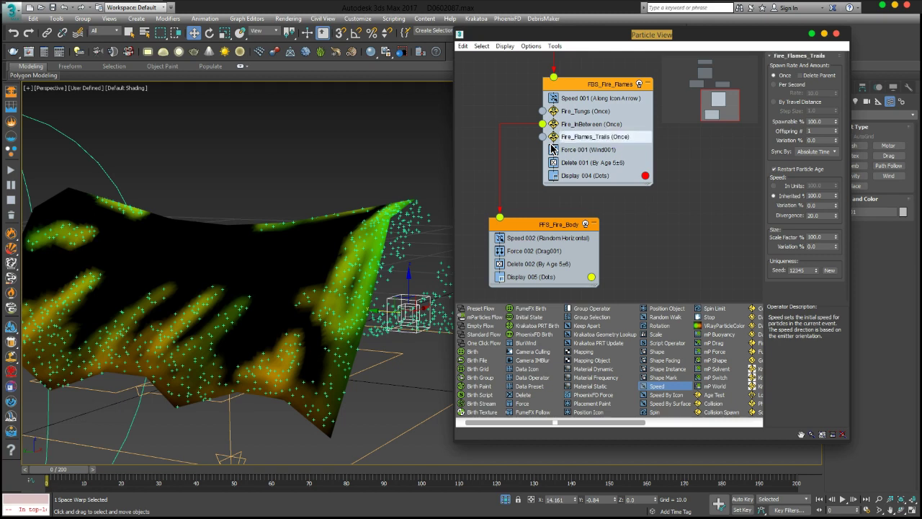
Make Fire_Flames_Trails spawn by travel distance with 45% inherited speed
left_click(789, 102)
left_click(334, 315)
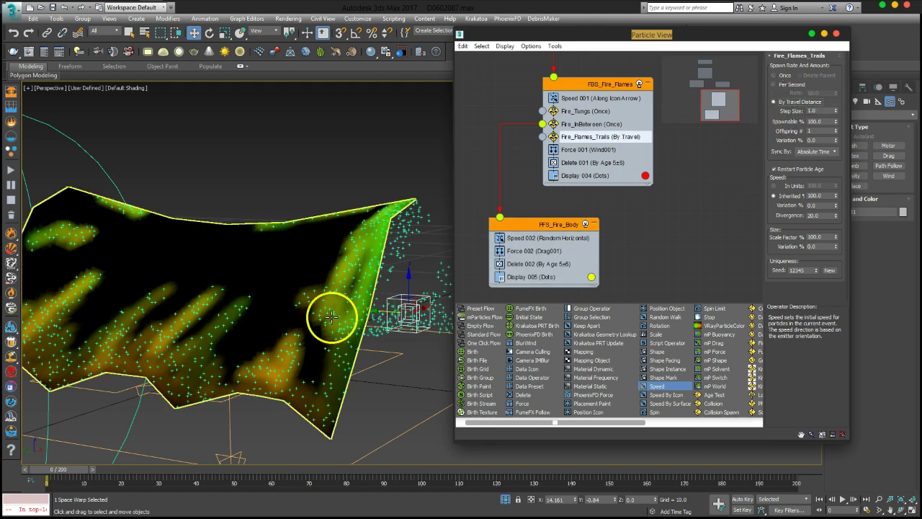
scroll(185, 278, "up", 3)
middle_click_drag(185, 278, 313, 278)
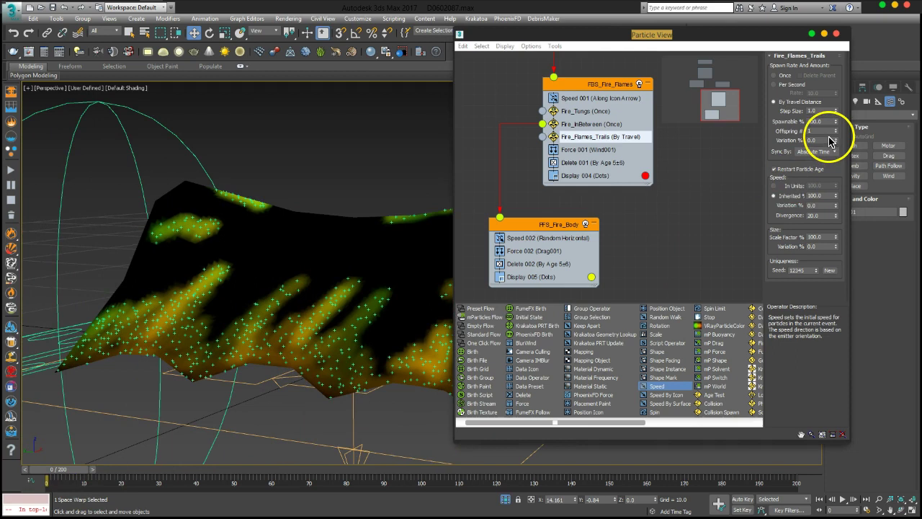
double_click(826, 195)
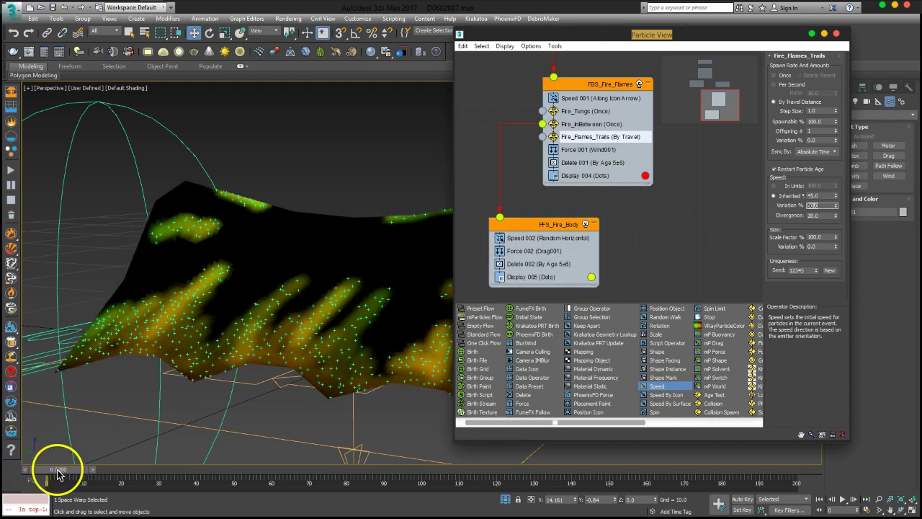
Scrub the simulation to frame 80 around the flaming tent and select Delete 001
left_click_drag(58, 473, 81, 472)
key("w")
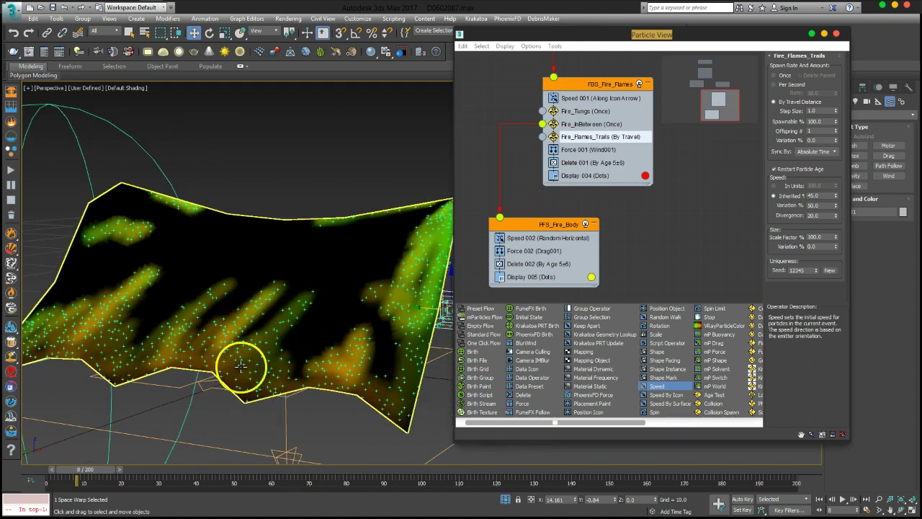
left_click_drag(79, 469, 343, 483)
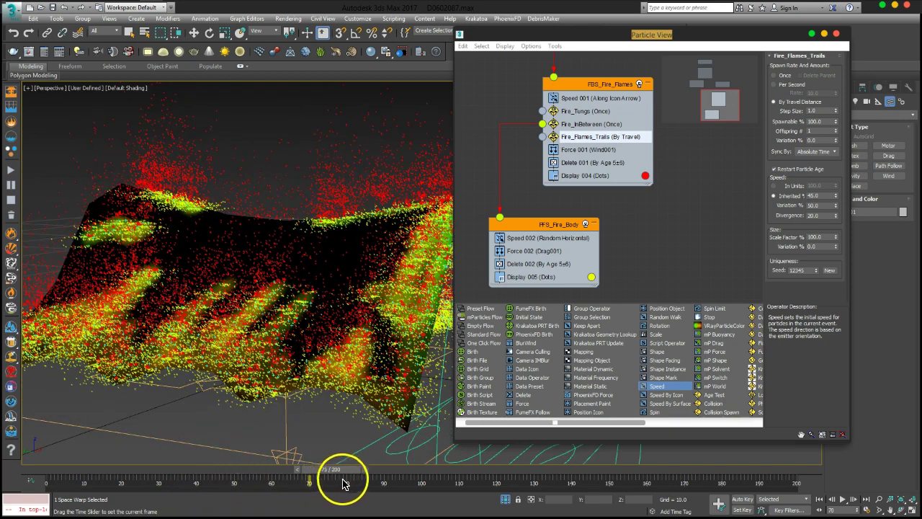
key("w")
mouse_move(418, 158)
middle_mouse_down("alt")
mouse_move(373, 212)
mouse_move(362, 181)
mouse_move(404, 183)
middle_mouse_up("alt")
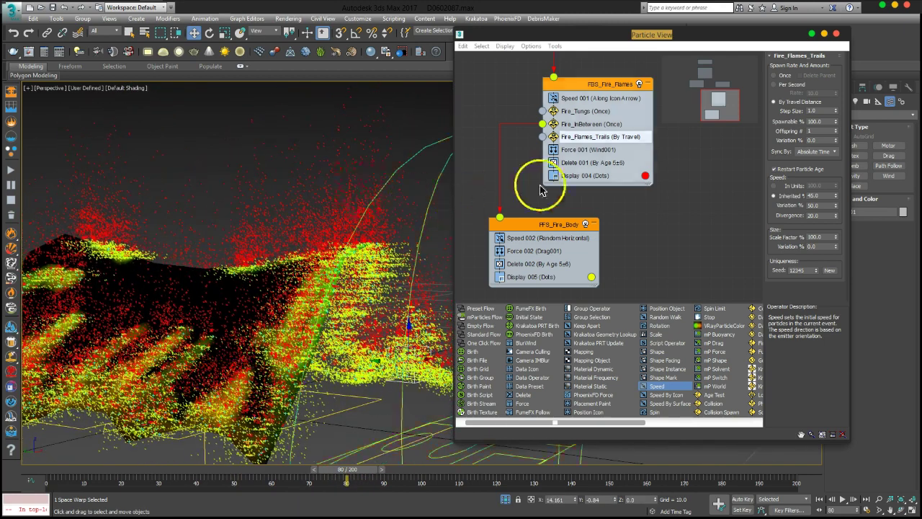
left_click(613, 163)
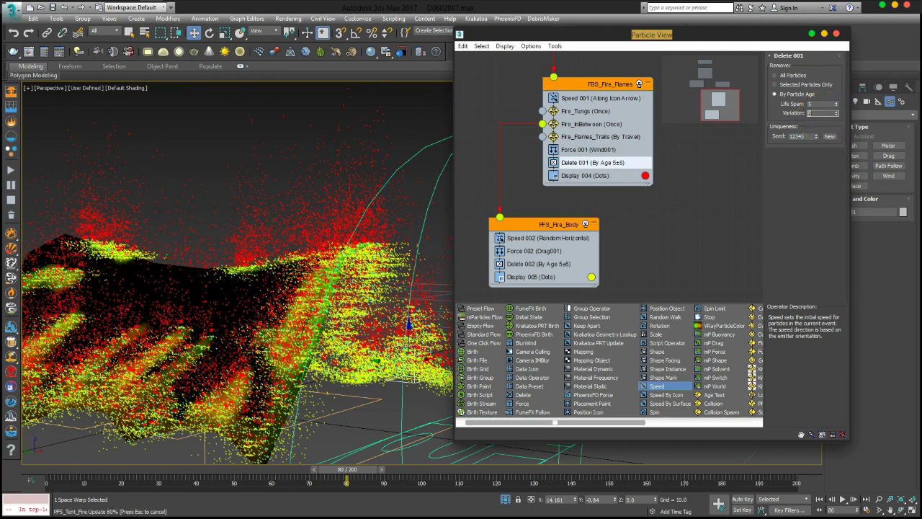
Set Delete 001's age variation to 2
type("2")
key("Return")
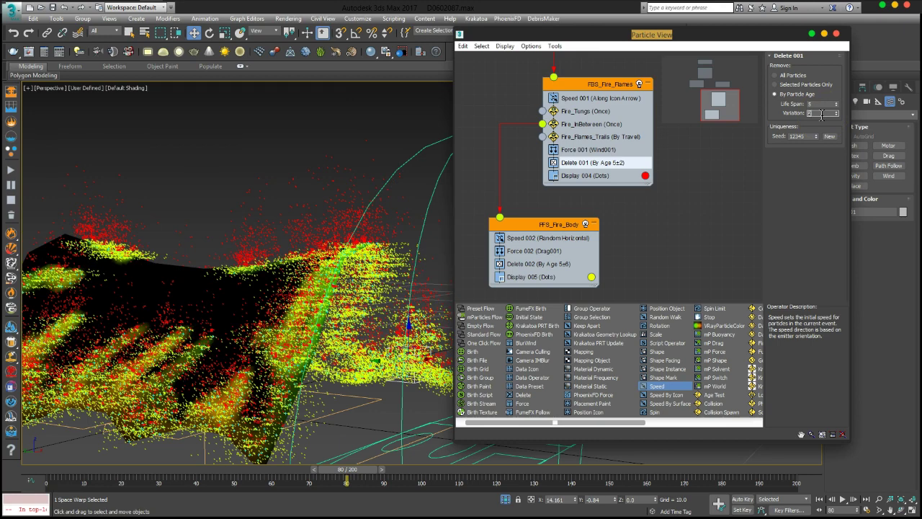
mouse_move(322, 224)
middle_mouse_down("alt")
mouse_move(319, 245)
mouse_move(310, 237)
mouse_move(315, 214)
middle_mouse_up("alt")
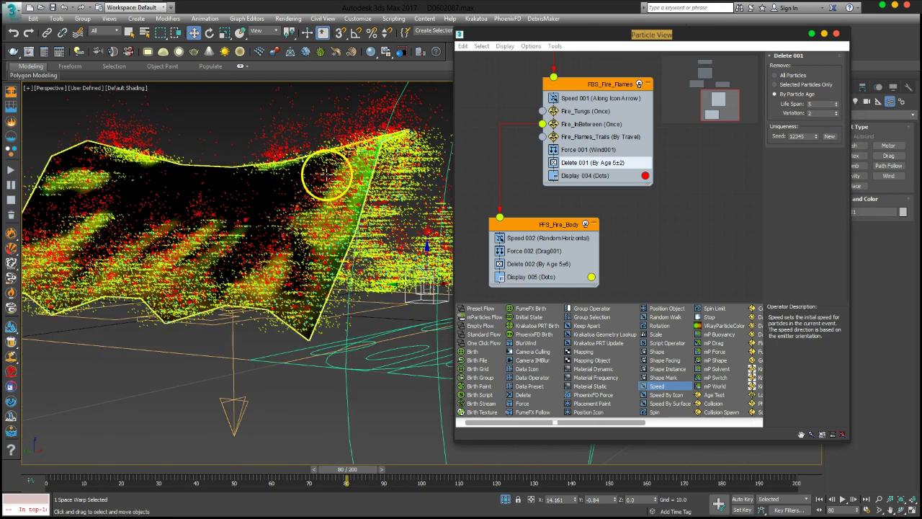
middle_click_drag(325, 173, 433, 170, "alt")
Set the Fire_Flames_Trails travel step size to 0.3 and check the denser trails
left_click(585, 142)
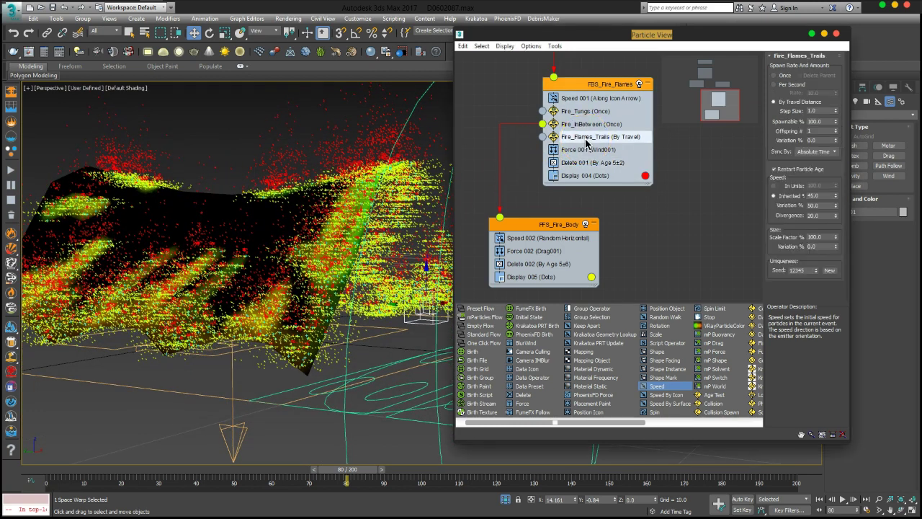
middle_click_drag(404, 180, 373, 166, "alt")
double_click(813, 110)
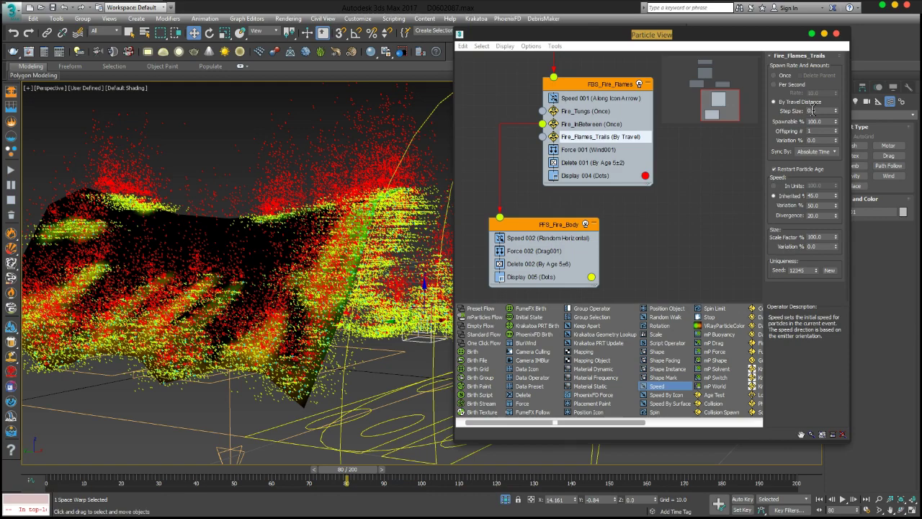
mouse_move(294, 243)
middle_mouse_down("alt")
mouse_move(332, 267)
mouse_move(356, 264)
middle_mouse_up("alt")
mouse_move(239, 210)
middle_mouse_down("alt")
mouse_move(286, 243)
mouse_move(243, 233)
mouse_move(223, 247)
mouse_move(228, 269)
mouse_move(238, 241)
mouse_move(305, 251)
middle_mouse_up("alt")
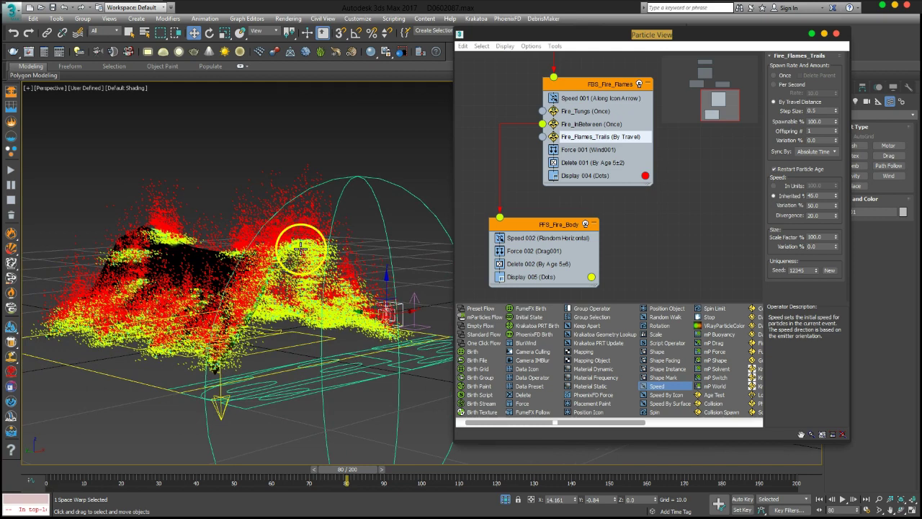
Adjust Fire_Flames_Trails' step size and inherited speed, and set its speed variation to 5%
double_click(819, 111)
type("1")
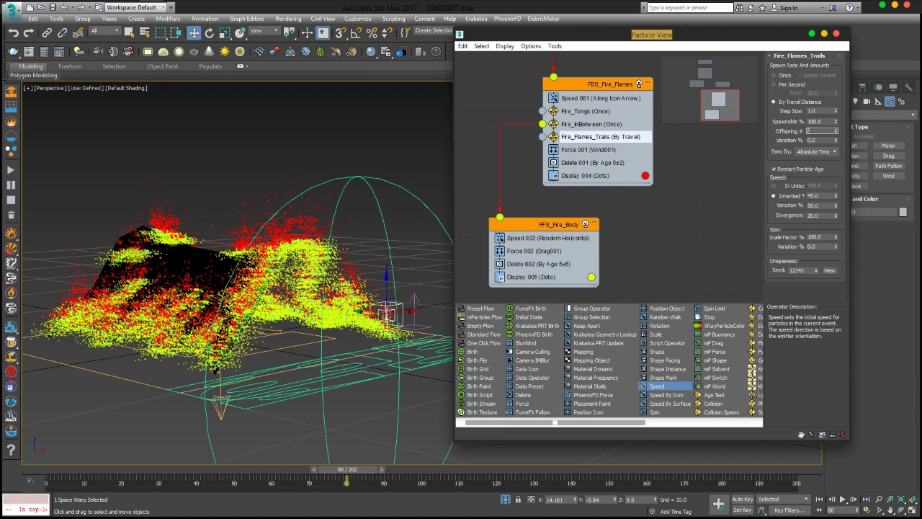
left_click(835, 193)
type("20")
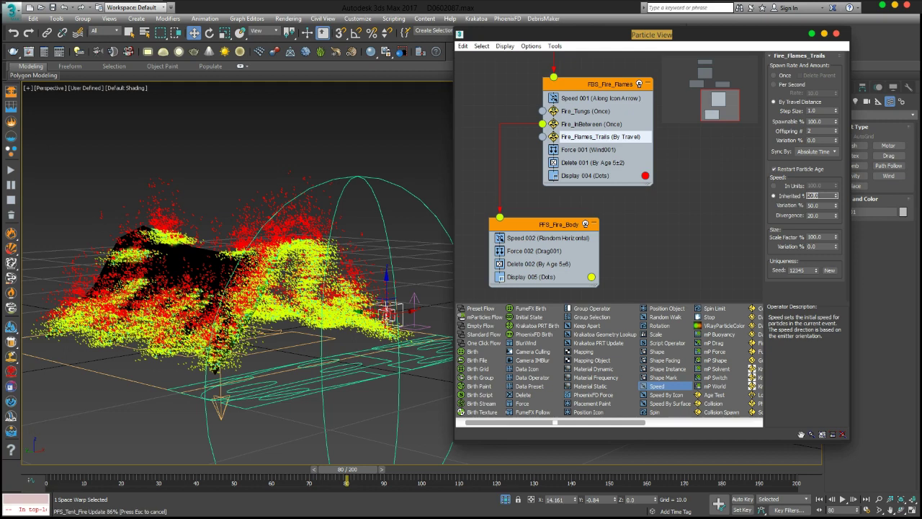
mouse_move(319, 268)
middle_mouse_down("alt")
mouse_move(329, 247)
mouse_move(319, 264)
mouse_move(315, 216)
middle_mouse_up("alt")
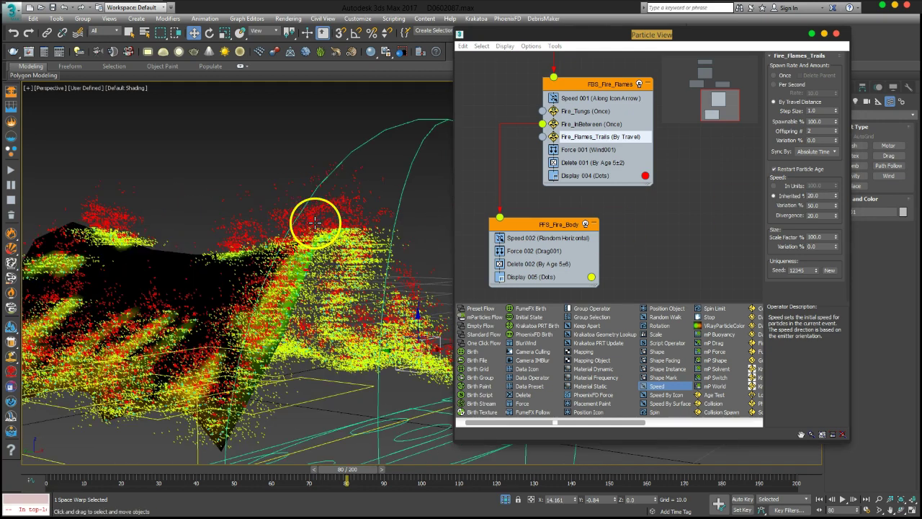
double_click(813, 206)
type("5")
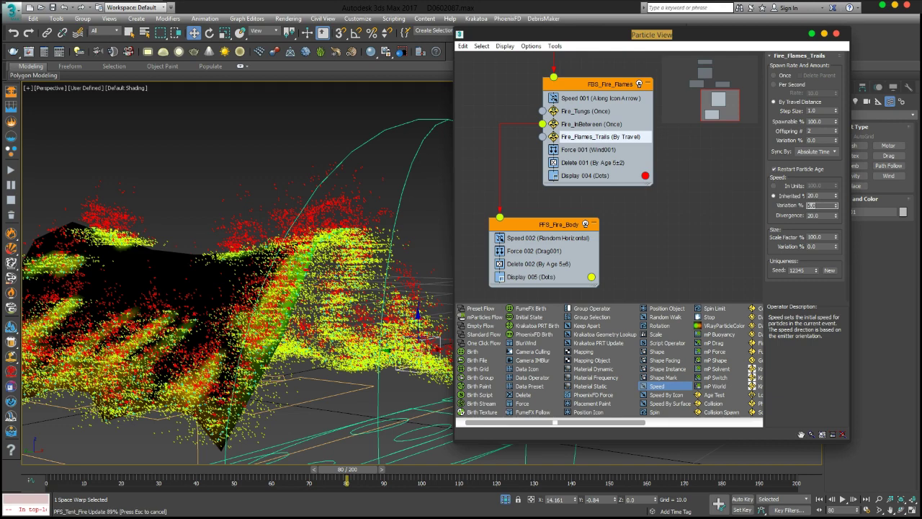
mouse_move(263, 332)
middle_mouse_down("alt")
mouse_move(233, 328)
mouse_move(254, 293)
mouse_move(278, 299)
middle_mouse_up("alt")
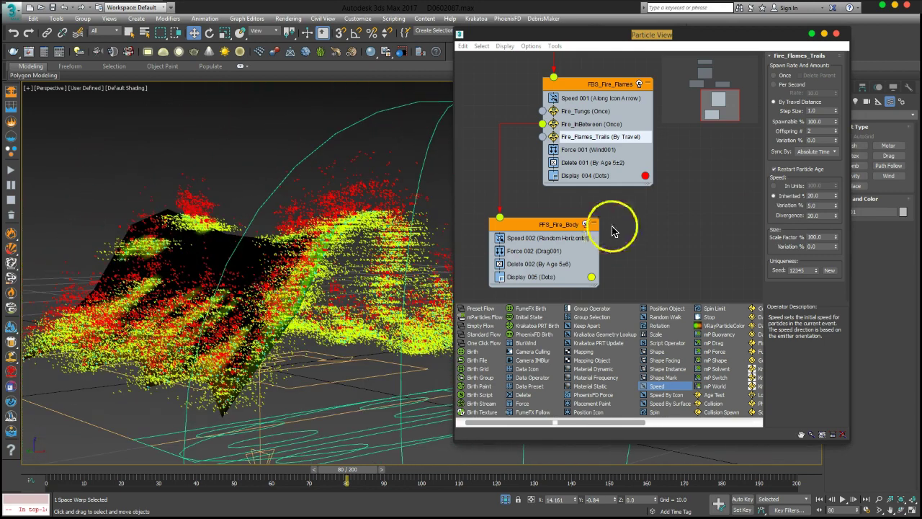
Show Delete 001's lifespan settings and zoom and orbit in around the particles over the tent
left_click(605, 162)
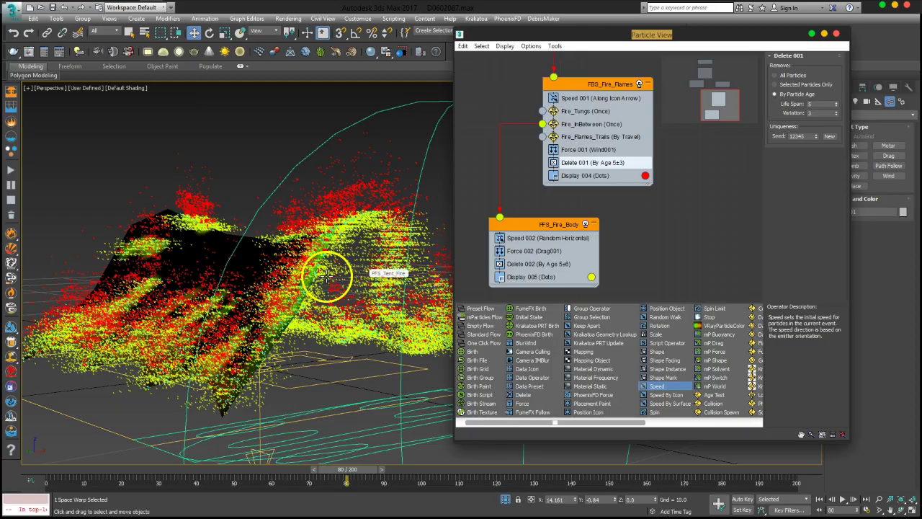
scroll(338, 276, "up", 3)
scroll(371, 276, "up", 3)
scroll(349, 284, "up", 2)
mouse_move(349, 284)
middle_mouse_down("alt")
mouse_move(283, 264)
mouse_move(356, 283)
mouse_move(319, 262)
mouse_move(340, 263)
mouse_move(305, 264)
mouse_move(351, 249)
mouse_move(333, 261)
mouse_move(255, 262)
mouse_move(312, 265)
middle_mouse_up("alt")
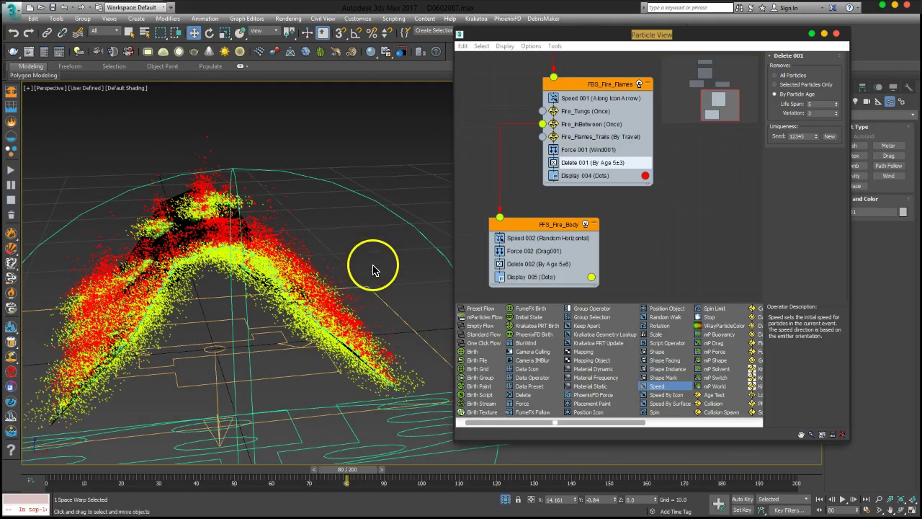
mouse_move(278, 258)
middle_mouse_down("alt")
mouse_move(311, 230)
mouse_move(309, 267)
middle_mouse_up("alt")
scroll(251, 231, "up", 3)
mouse_move(262, 214)
middle_mouse_down("alt")
mouse_move(351, 319)
mouse_move(222, 400)
middle_mouse_up("alt")
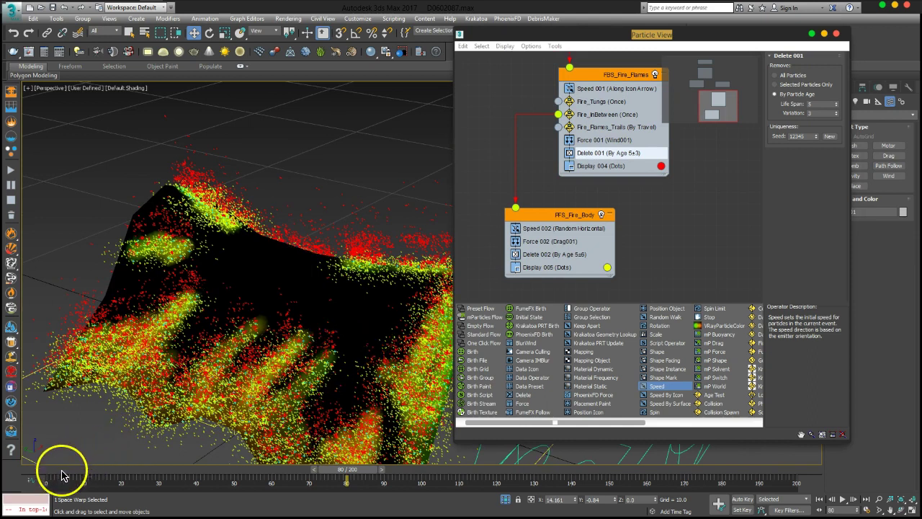
Scrub from frame 0 to around frame 18–20 and orbit the tent to inspect the early flames
left_click(44, 469)
mouse_move(190, 330)
middle_mouse_down("alt")
mouse_move(223, 292)
mouse_move(248, 298)
mouse_move(251, 319)
mouse_move(236, 214)
mouse_move(303, 302)
mouse_move(191, 433)
middle_mouse_up("alt")
left_click_drag(61, 473, 121, 470)
key("w")
left_click(257, 262)
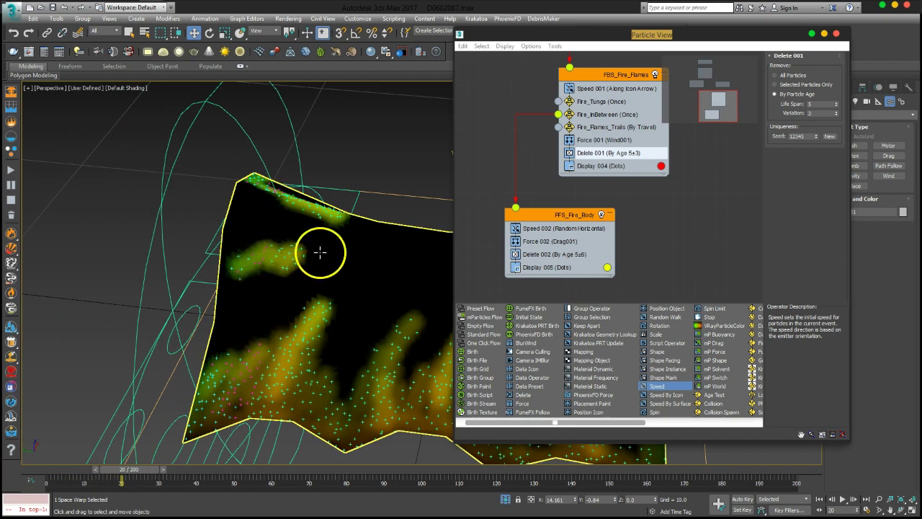
mouse_move(251, 363)
middle_mouse_down("alt")
mouse_move(309, 305)
mouse_move(339, 180)
mouse_move(204, 400)
mouse_move(231, 346)
mouse_move(243, 253)
mouse_move(113, 373)
middle_mouse_up("alt")
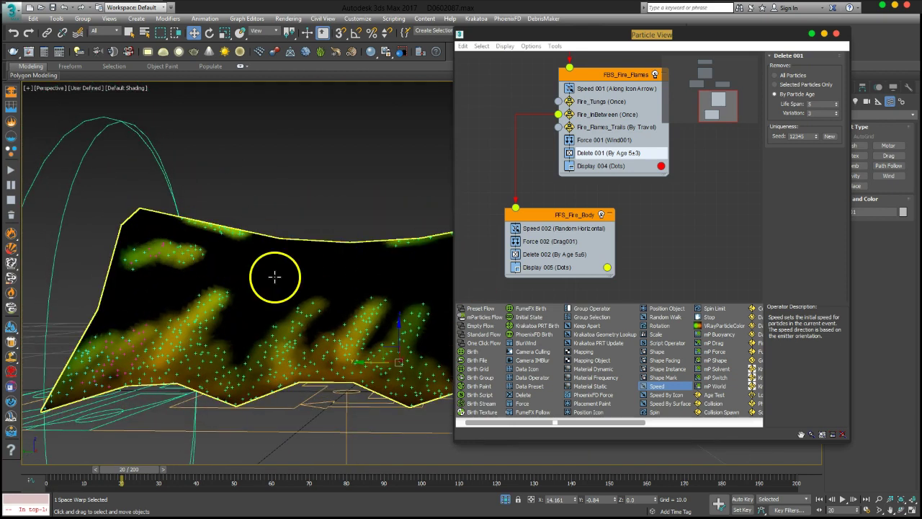
left_click(510, 209)
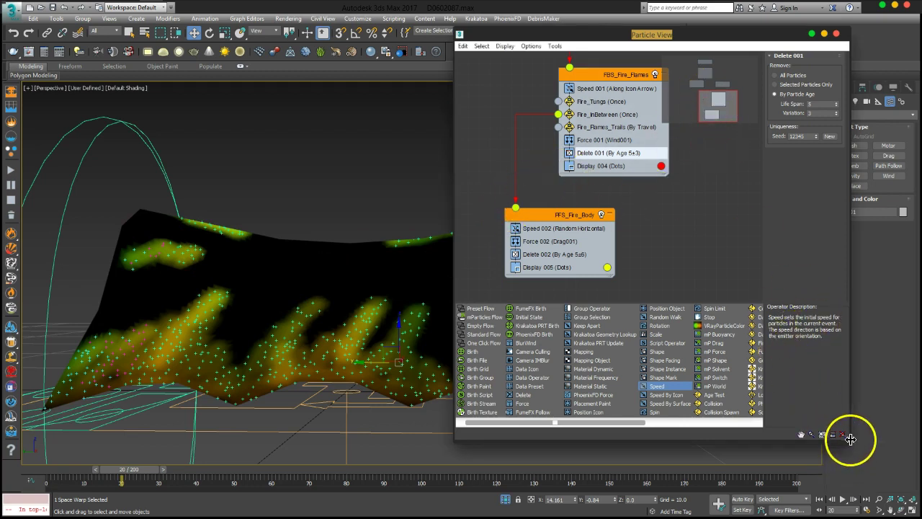
Hide the operator depot and enlarge the Particle View graph so all events show
left_click(486, 49)
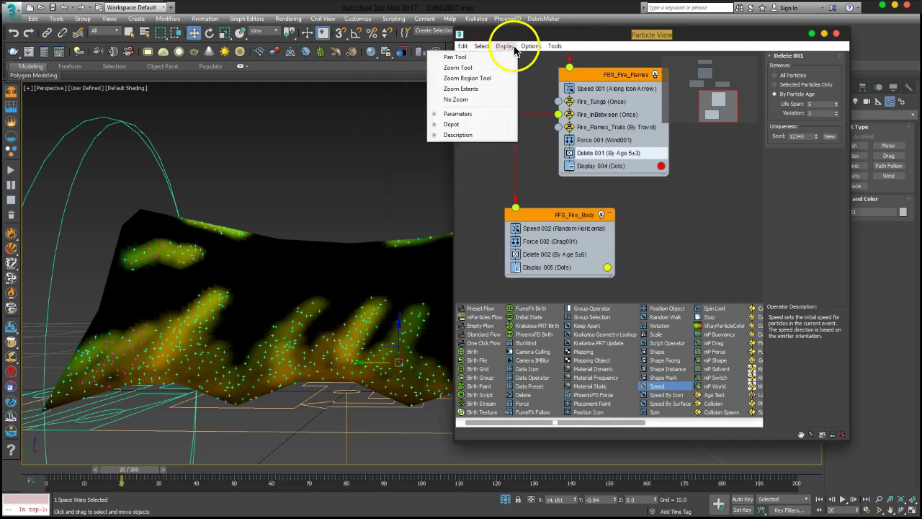
left_click(475, 120)
mouse_move(665, 241)
middle_mouse_down()
mouse_move(654, 344)
mouse_move(730, 298)
middle_mouse_up()
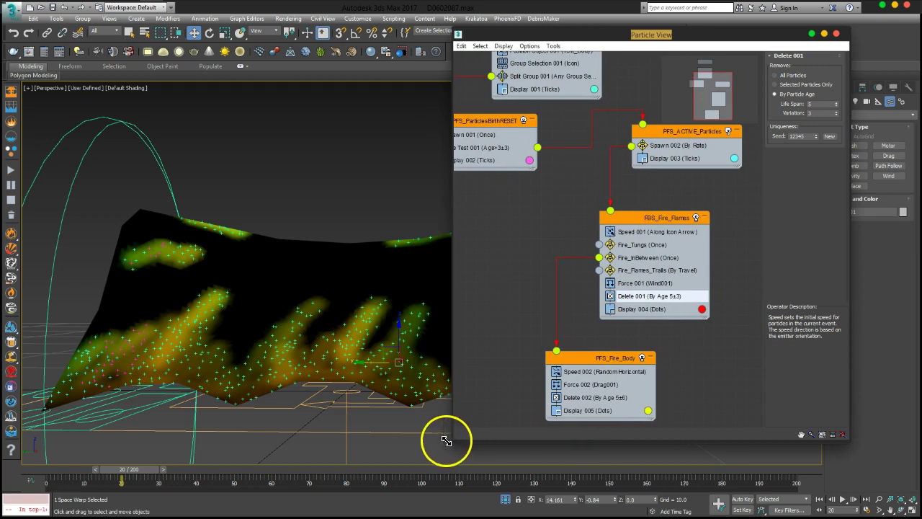
left_click_drag(451, 440, 274, 480)
mouse_move(490, 212)
middle_mouse_down()
mouse_move(576, 271)
mouse_move(607, 226)
middle_mouse_up()
mouse_move(681, 227)
middle_mouse_down()
mouse_move(648, 257)
mouse_move(696, 231)
mouse_move(676, 240)
middle_mouse_up()
left_click(675, 239)
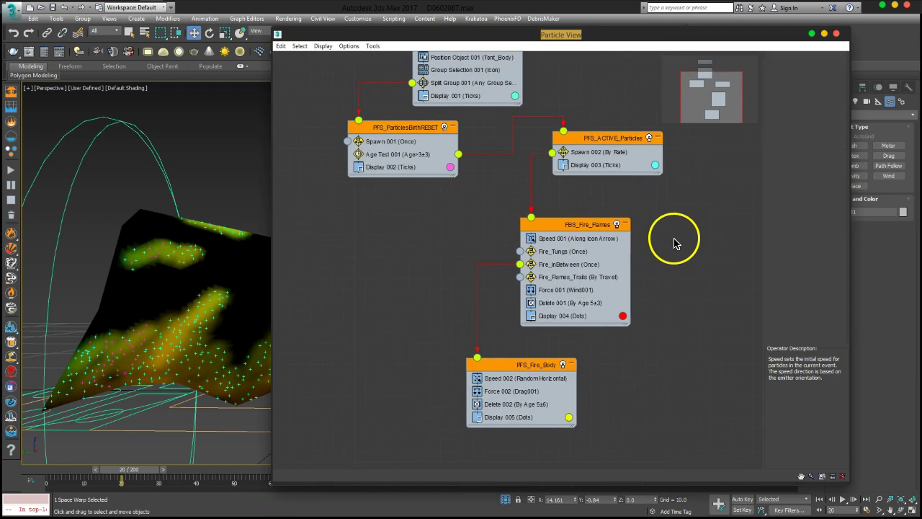
Rearrange PFS_Fire_Body, FBS_Fire_Flames, PFS_ParticlesBirthRESET and PFS_ACTIVE_Particles into a tidier layout
left_click_drag(534, 364, 362, 343)
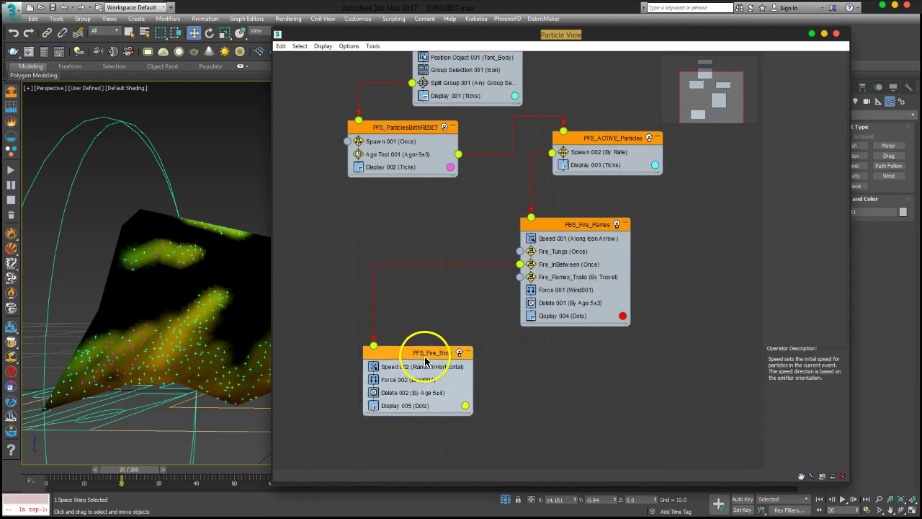
left_click_drag(586, 226, 542, 237)
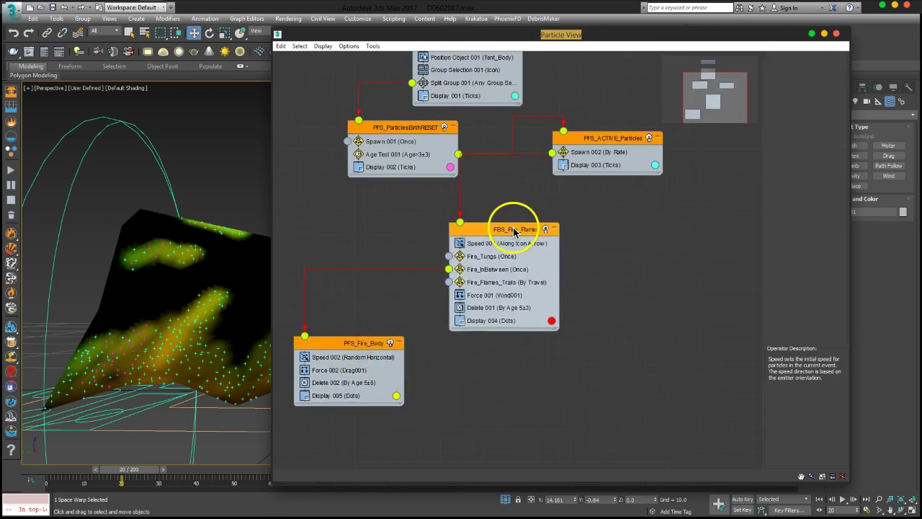
left_click_drag(404, 131, 339, 129)
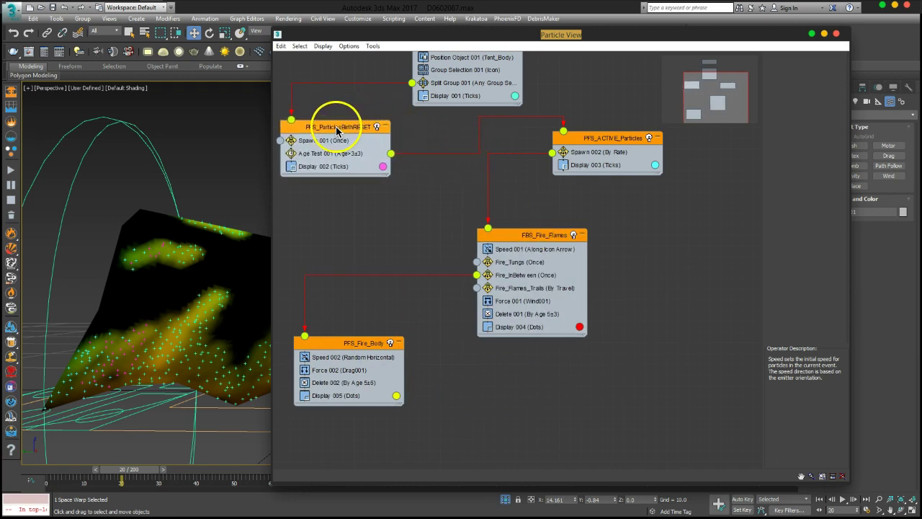
mouse_move(522, 235)
left_mouse_down()
mouse_move(466, 228)
mouse_move(459, 237)
left_mouse_up()
left_click_drag(602, 138, 581, 170)
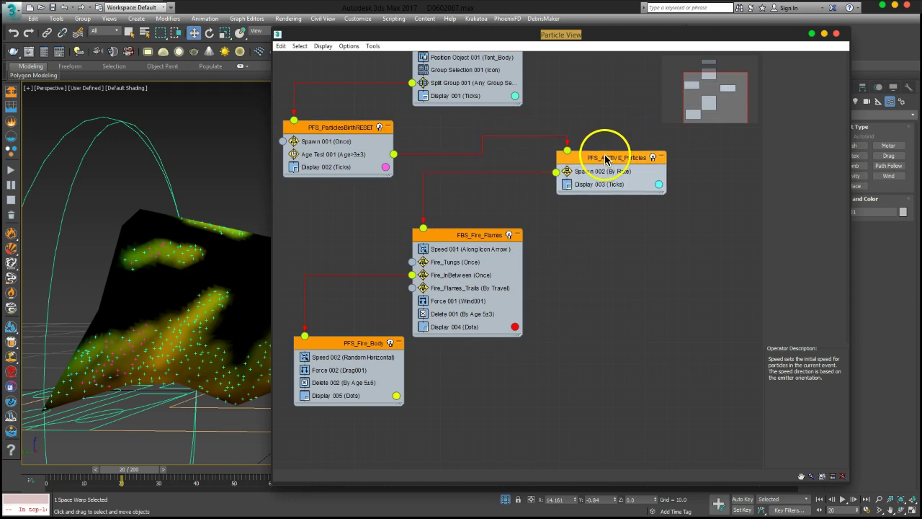
mouse_move(557, 228)
left_mouse_down()
mouse_move(280, 449)
mouse_move(437, 391)
left_mouse_up()
left_click(365, 251)
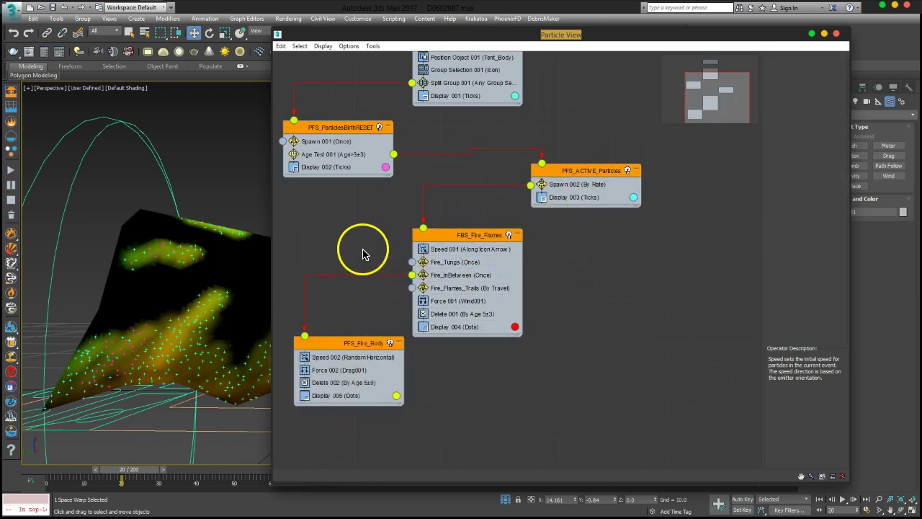
left_click(409, 235)
left_click(314, 227)
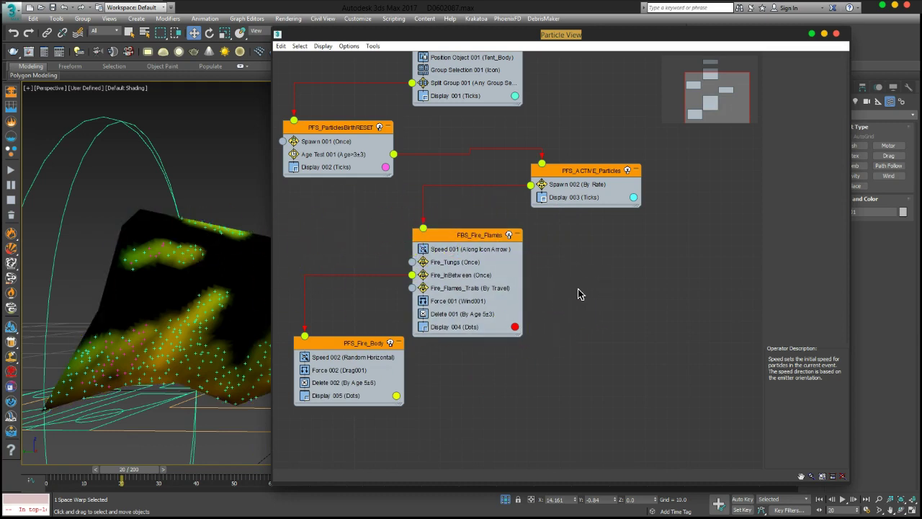
Select the flames and body events together, then dismiss their options menu
right_click(557, 259)
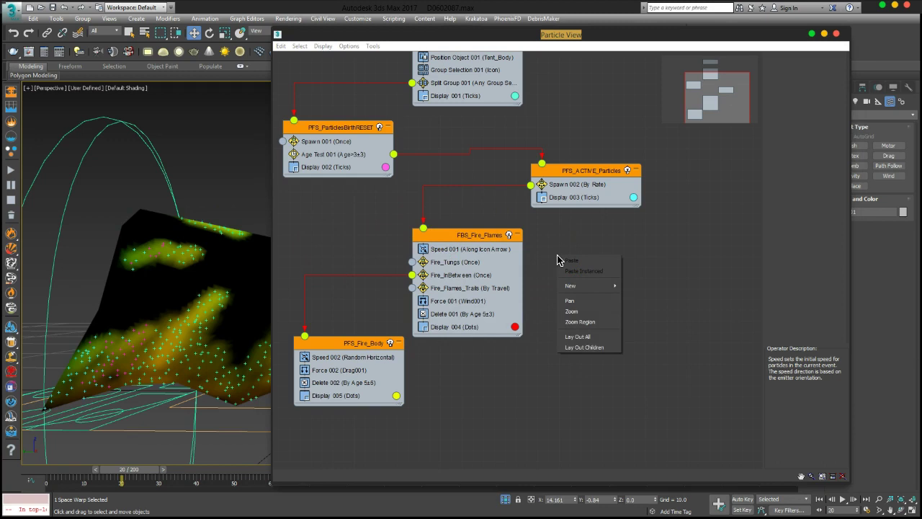
left_click(552, 226)
mouse_move(553, 221)
left_mouse_down()
mouse_move(287, 419)
mouse_move(320, 402)
left_mouse_up()
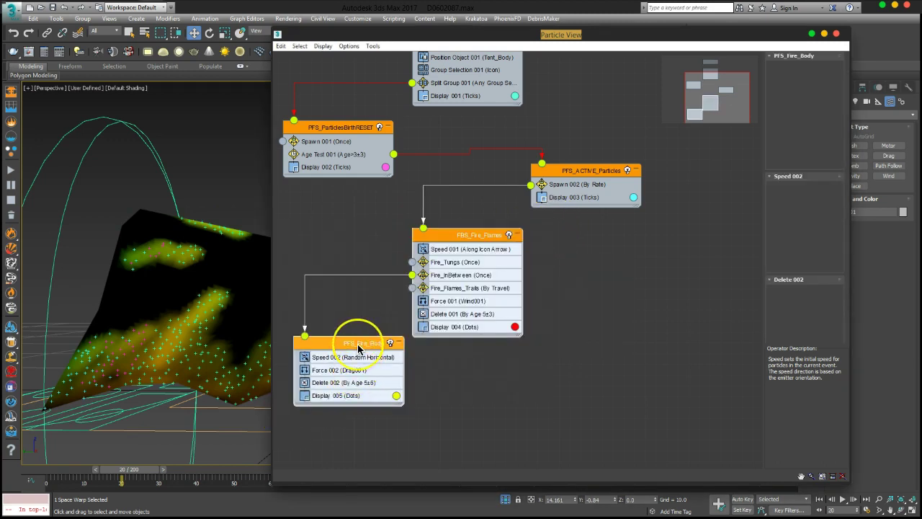
right_click(359, 349)
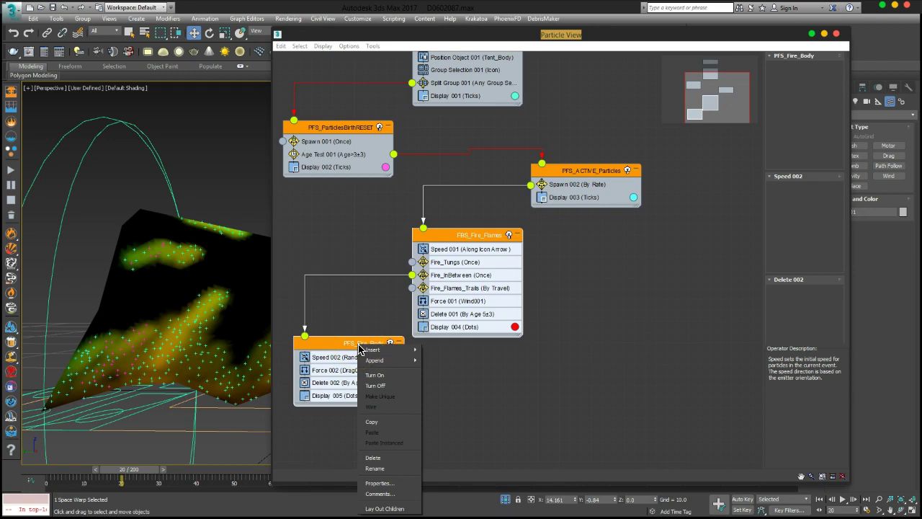
left_click(602, 311)
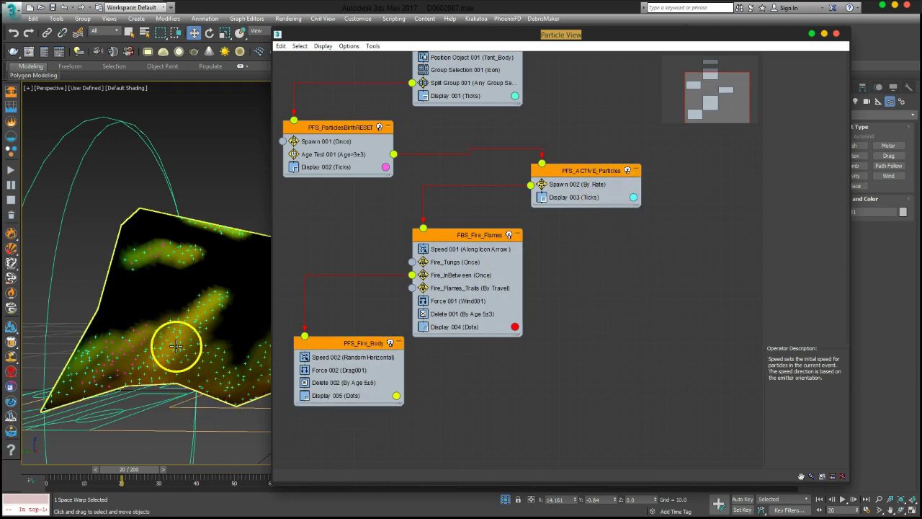
Set PFS_ACTIVE_Particles' Display 003 colour to dark blue and scrub to frame 14
left_click(633, 198)
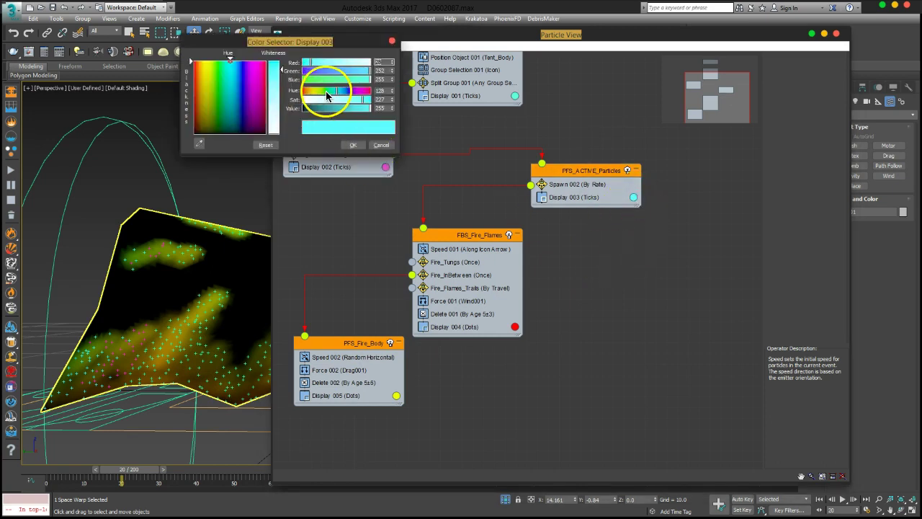
left_click(330, 94)
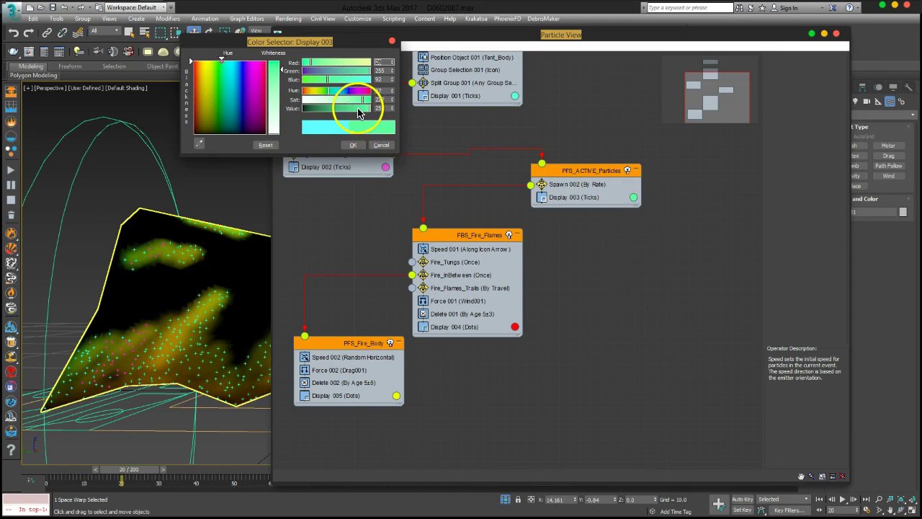
left_click_drag(361, 99, 397, 100)
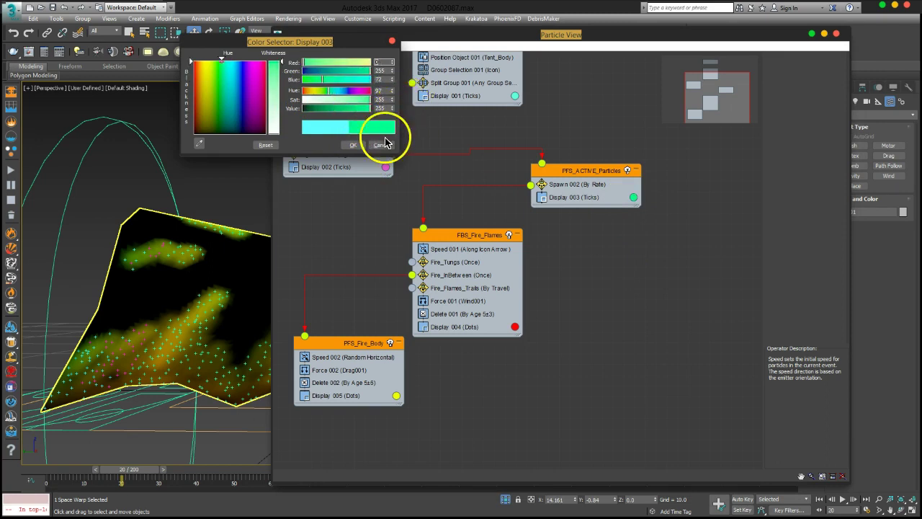
left_click(242, 113)
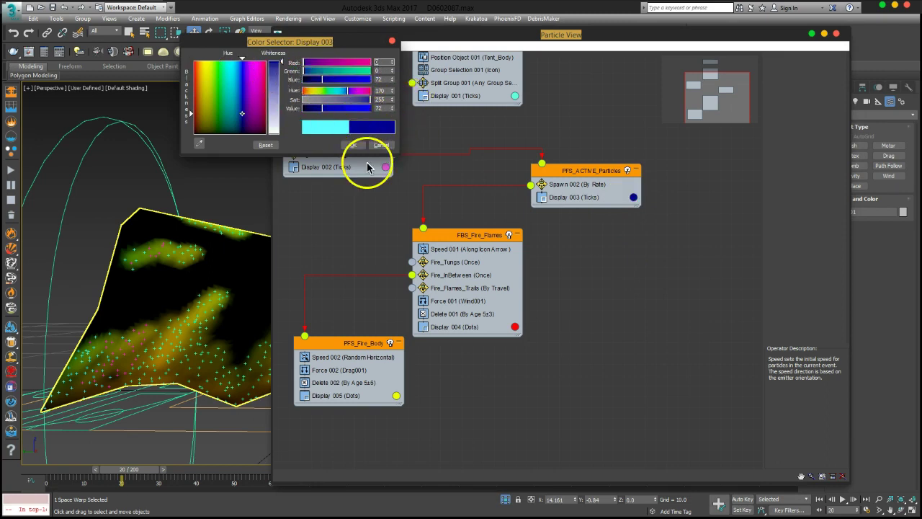
left_click(350, 145)
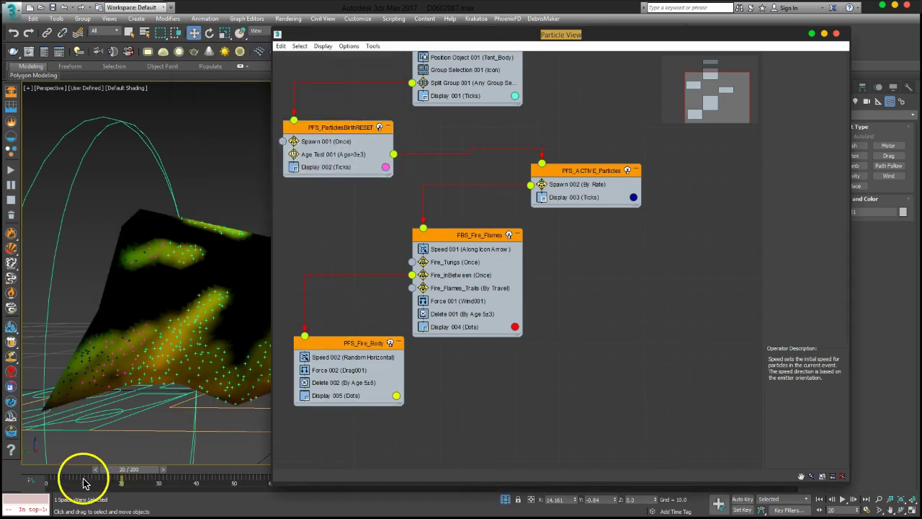
mouse_move(61, 472)
left_mouse_down()
mouse_move(149, 477)
mouse_move(52, 479)
left_mouse_up()
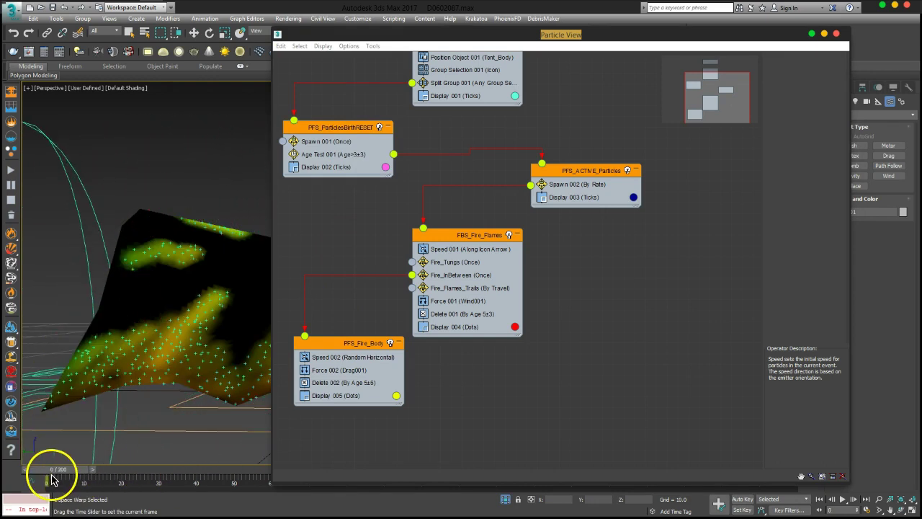
Pan the particle graph, nudge PFS_ParticlesBirthRESET left, and advance the animation to frame 27
key("w")
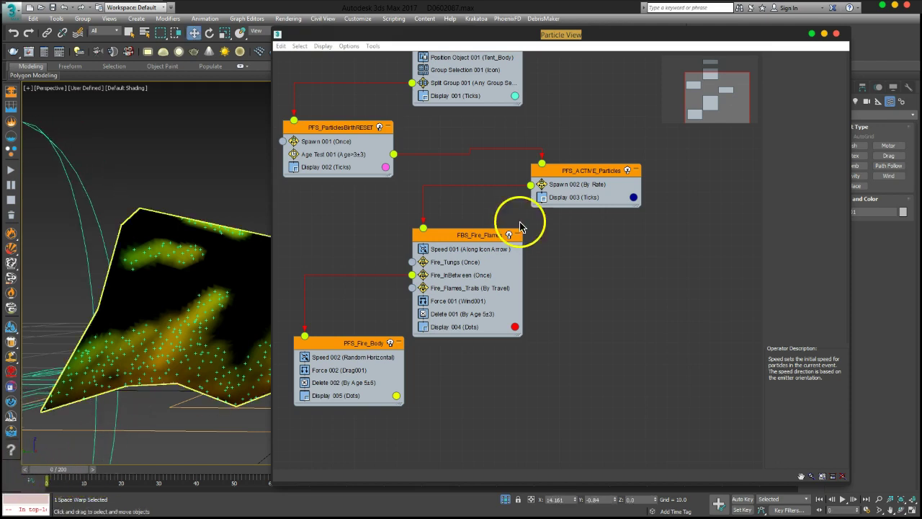
middle_click_drag(342, 181, 414, 180)
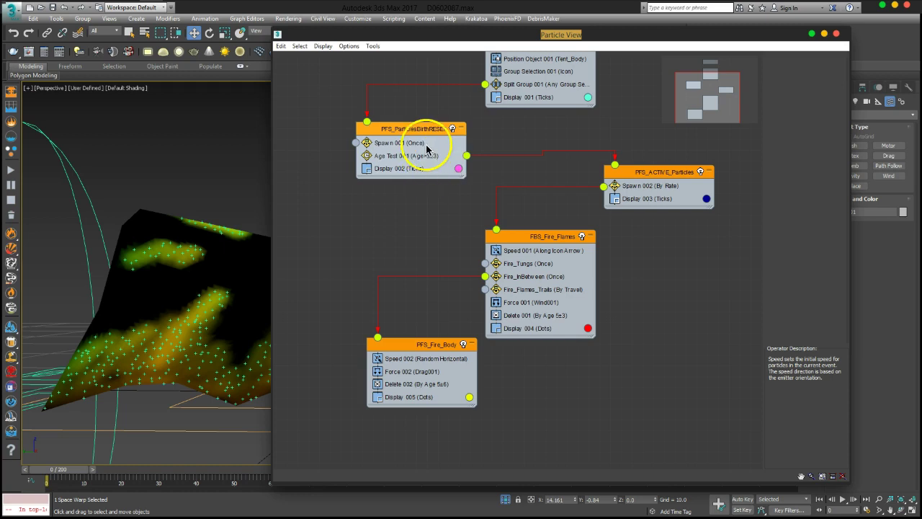
left_click_drag(426, 149, 407, 136)
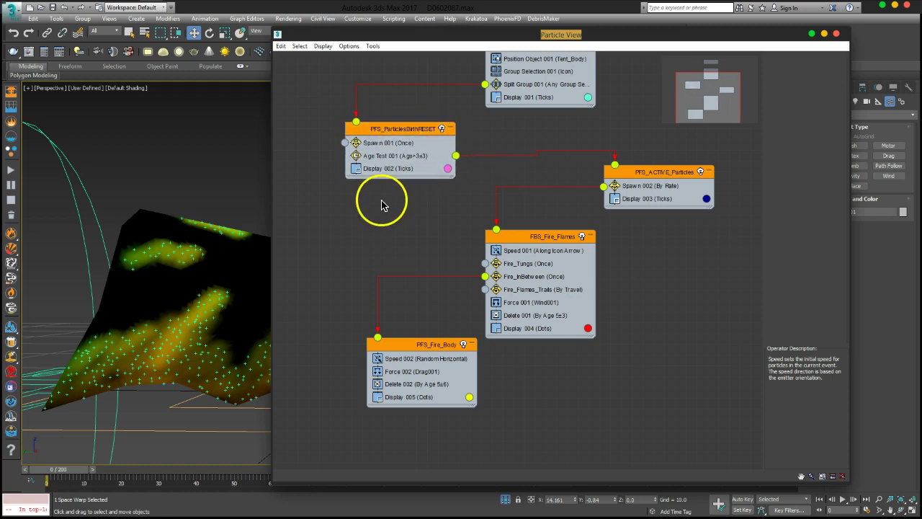
middle_click_drag(381, 201, 395, 225)
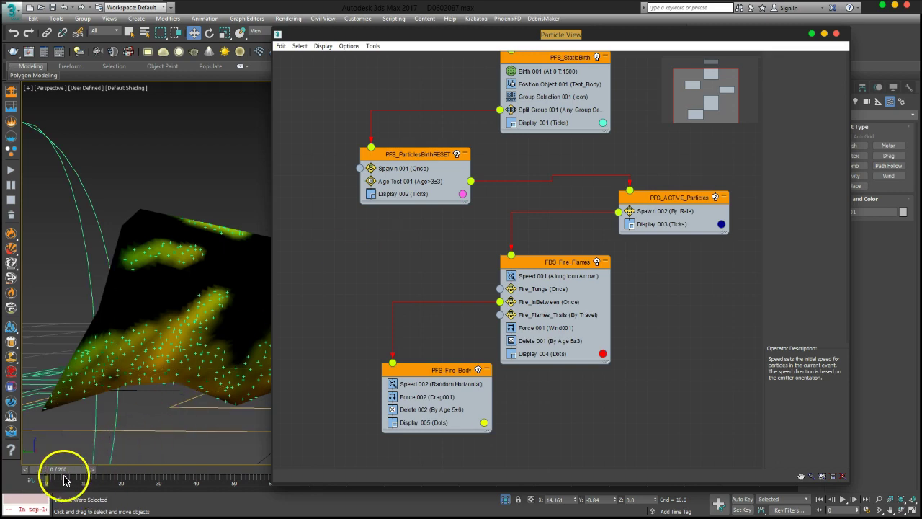
left_click_drag(61, 469, 148, 469)
key("w")
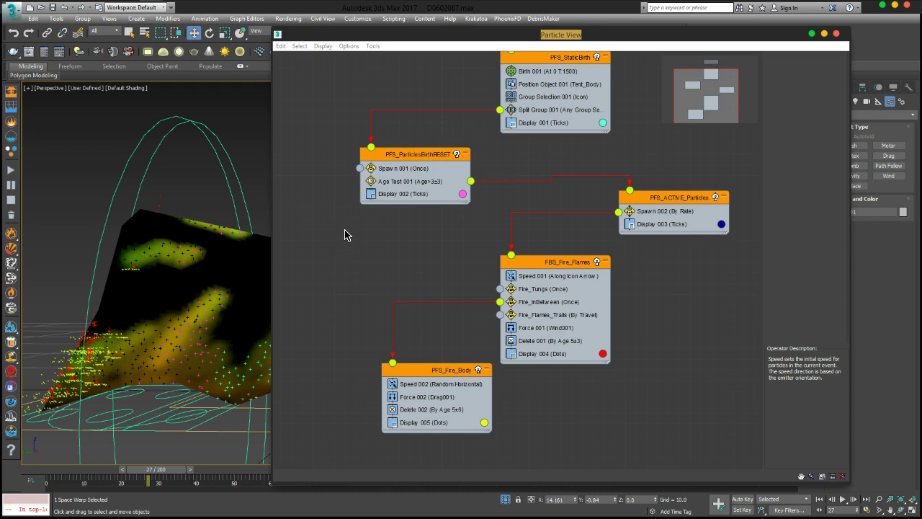
Create a new Speed By Surface event, placed left of the flames event
right_click(382, 252)
mouse_move(408, 280)
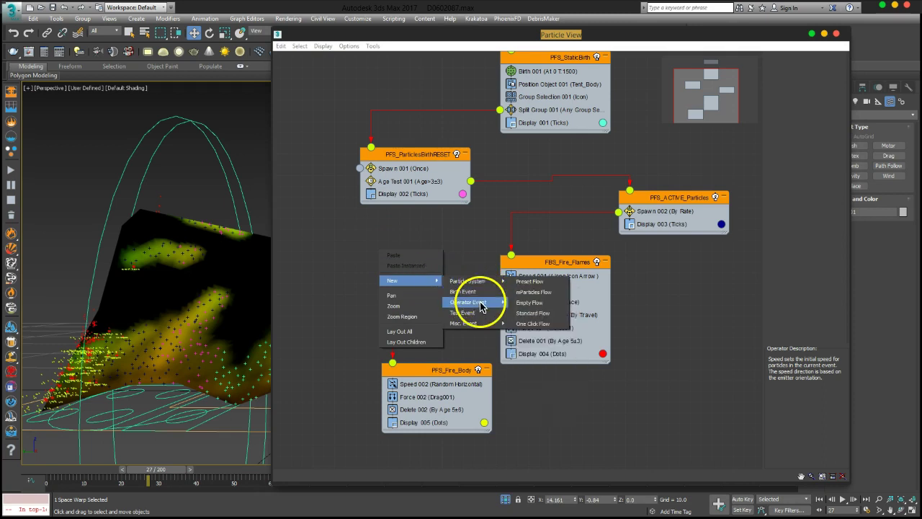
mouse_move(469, 302)
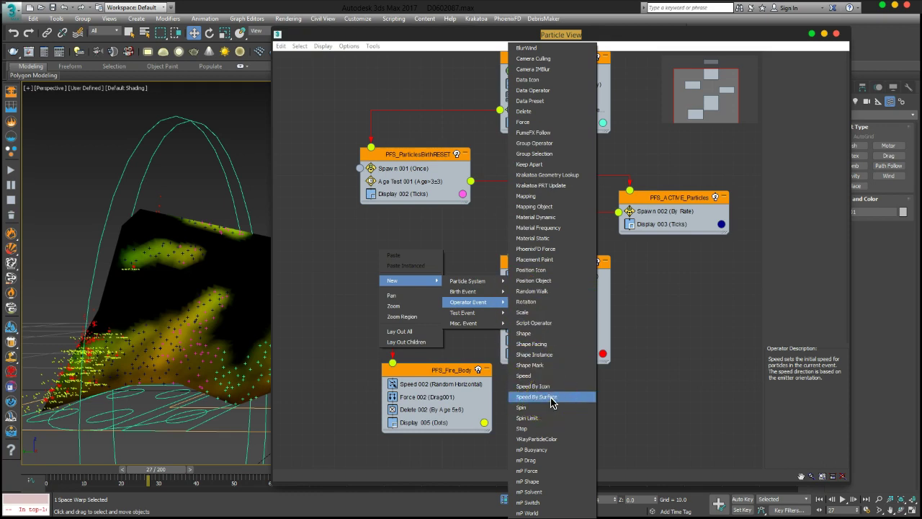
left_click(552, 398)
left_click_drag(404, 268, 333, 253)
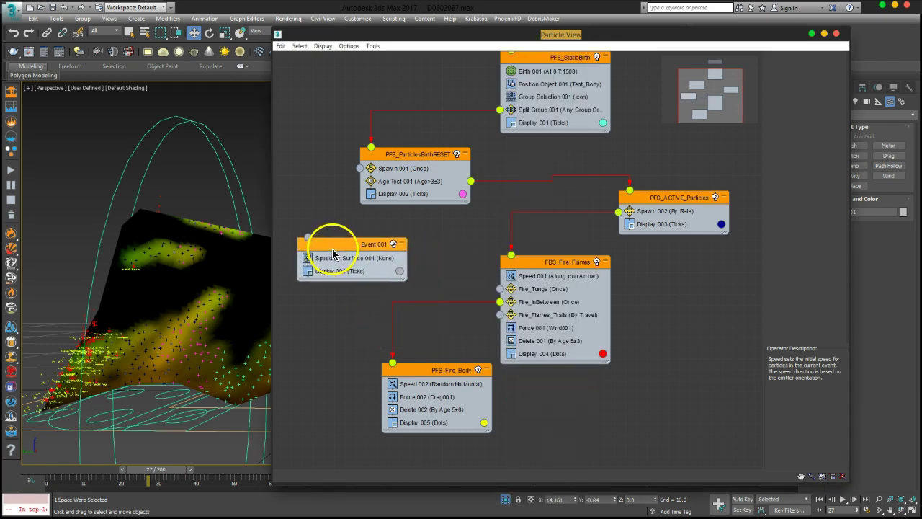
Append a Delete operator set to By Particle Age to Event 001
right_click(334, 262)
mouse_move(351, 278)
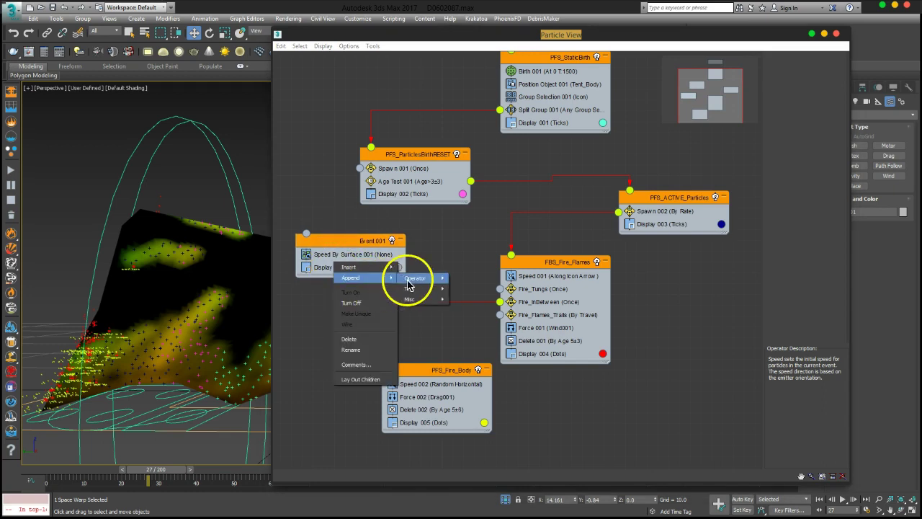
left_click(464, 111)
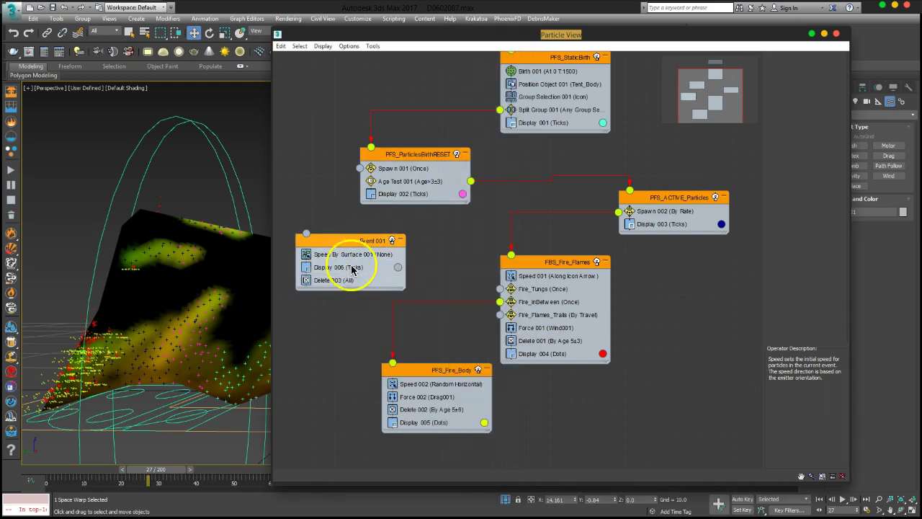
left_click_drag(331, 281, 336, 270)
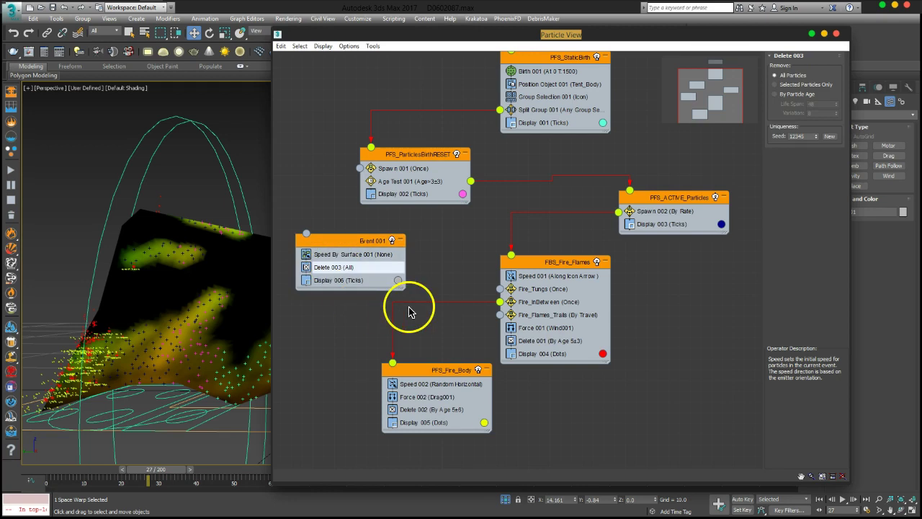
left_click(799, 93)
type("2")
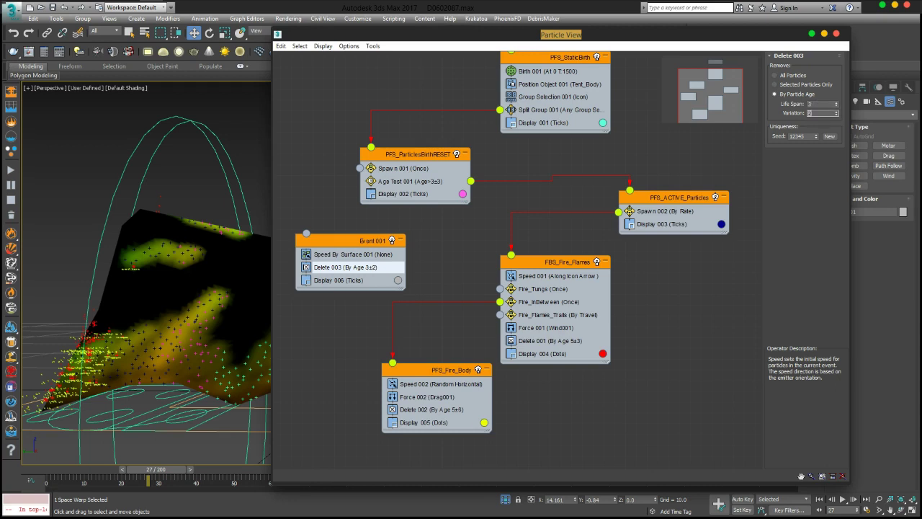
Make Event 001's display colour white and wire Spawn 001 into it
left_click(397, 280)
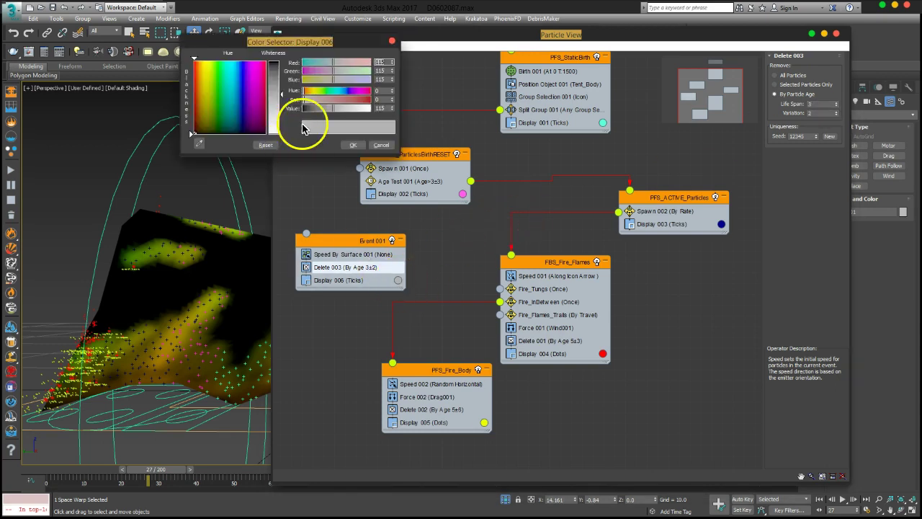
left_click(353, 144)
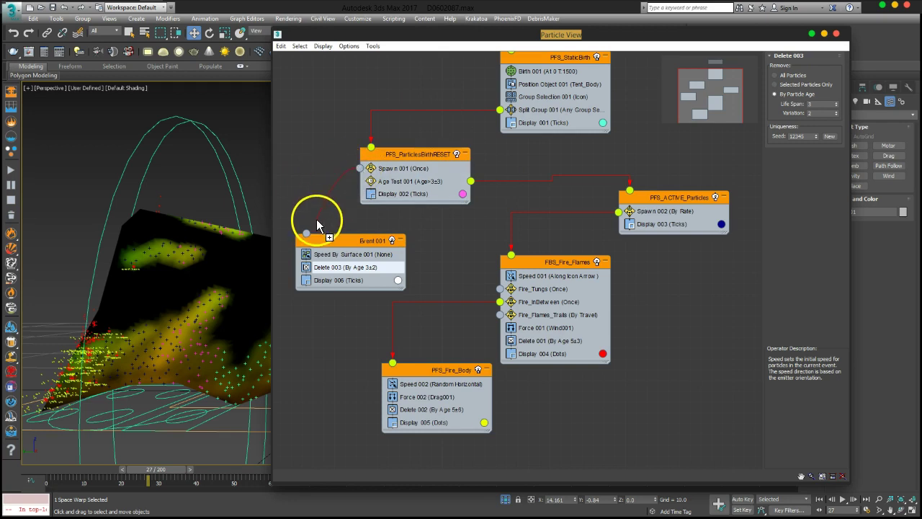
left_click_drag(306, 233, 306, 233)
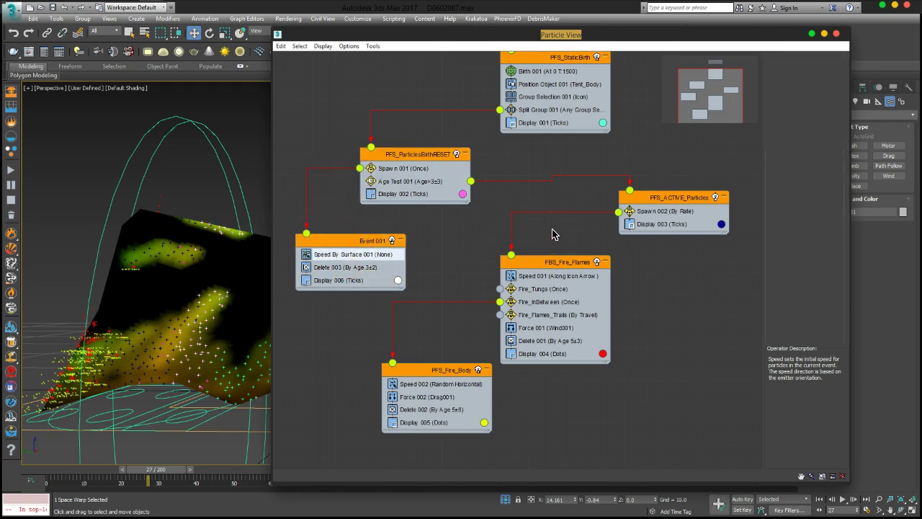
Scrub the animation to frame 36 and return it to frame 0
left_click(51, 477)
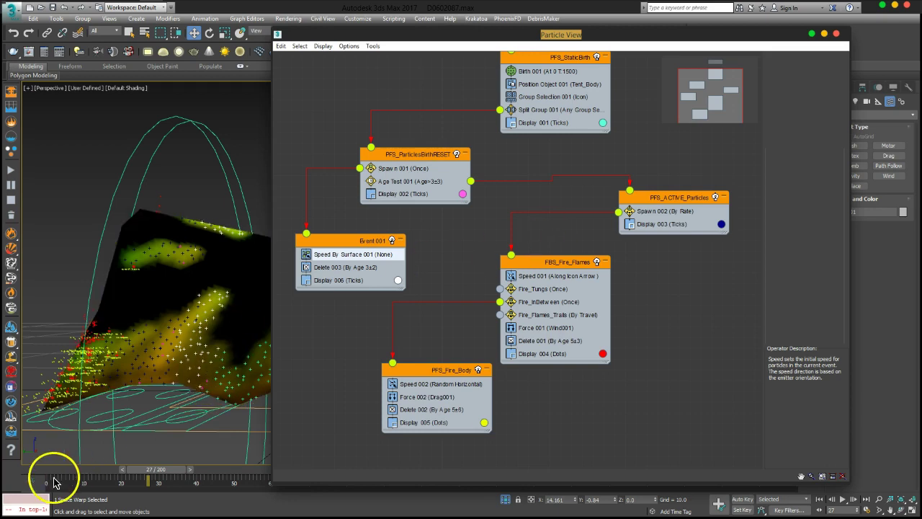
mouse_move(47, 475)
left_mouse_down()
mouse_move(180, 475)
mouse_move(117, 465)
mouse_move(24, 475)
left_mouse_up()
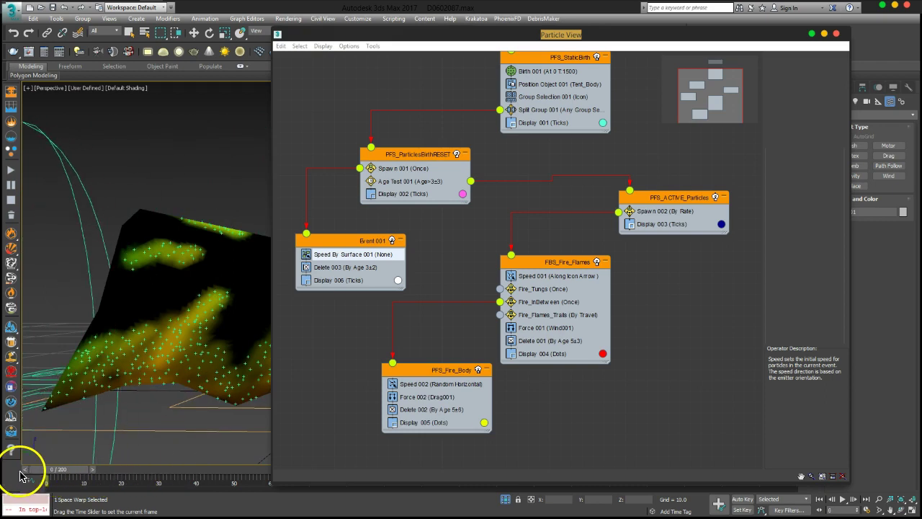
key("w")
left_click(216, 317)
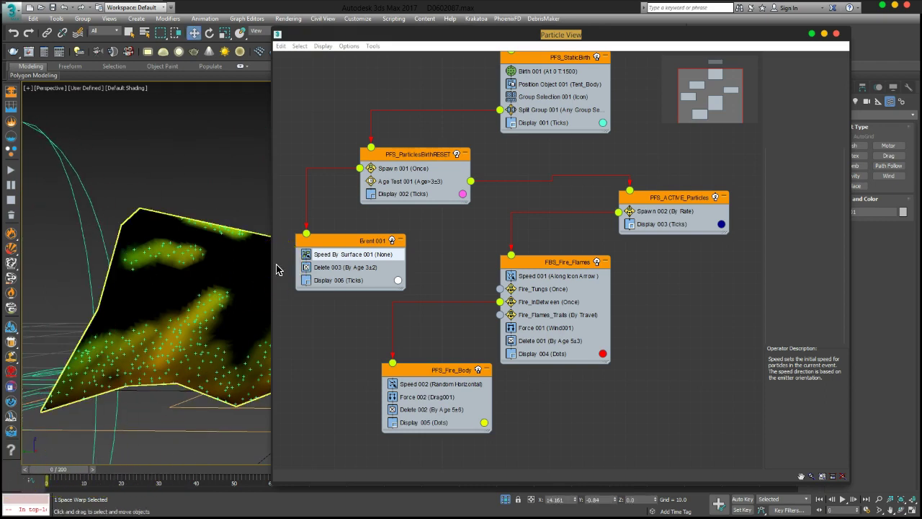
Remove Event 001's input wire, keep Age Test 001 feeding PFS_ACTIVE_Particles, and shift the RESET event right
left_click_drag(311, 264, 359, 171)
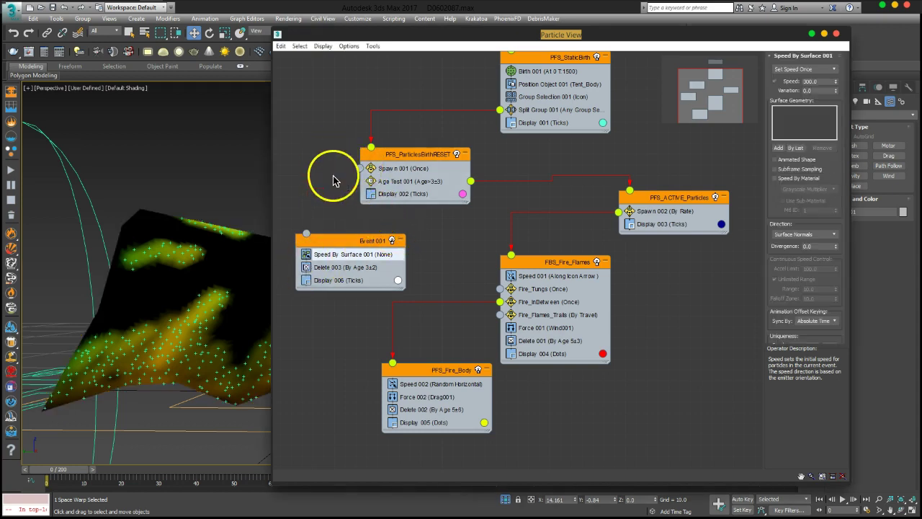
mouse_move(470, 182)
left_mouse_down()
mouse_move(314, 246)
mouse_move(334, 236)
left_mouse_up()
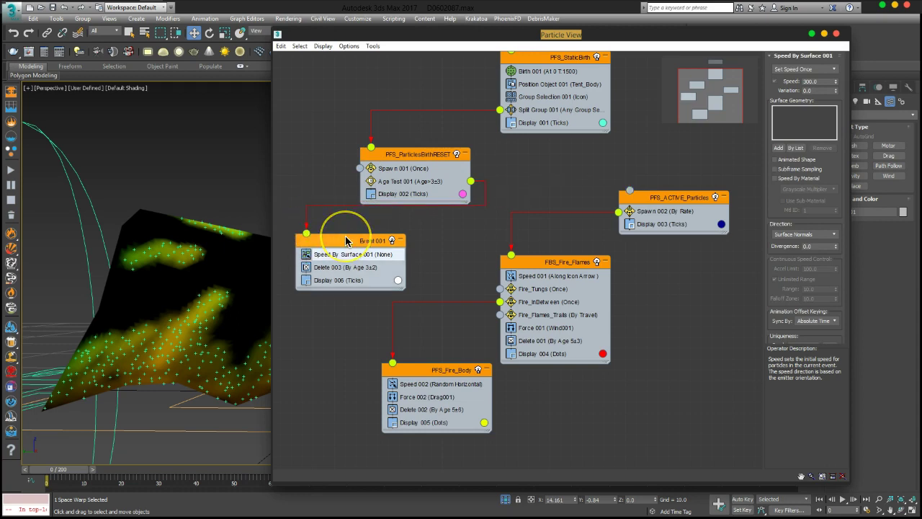
left_click_drag(470, 182, 629, 191)
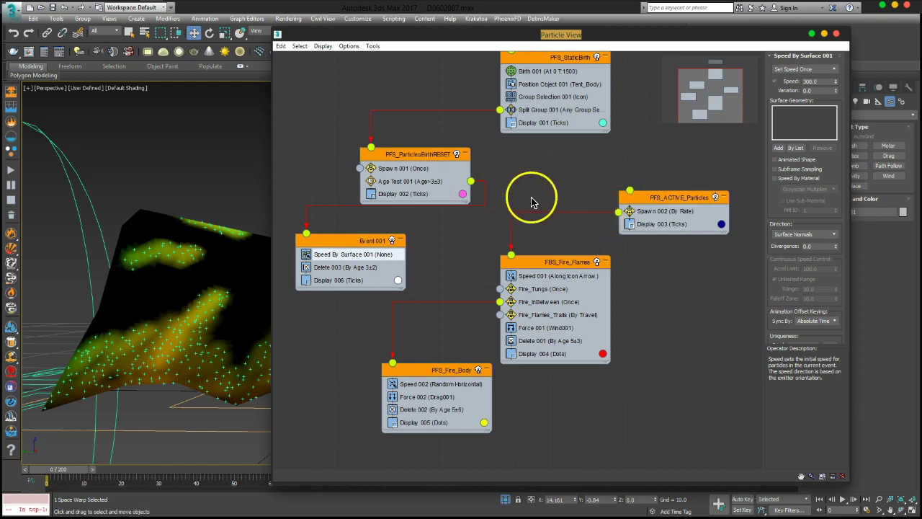
left_click_drag(629, 191, 432, 241)
mouse_move(306, 233)
left_mouse_down()
mouse_move(507, 189)
mouse_move(629, 190)
left_mouse_up()
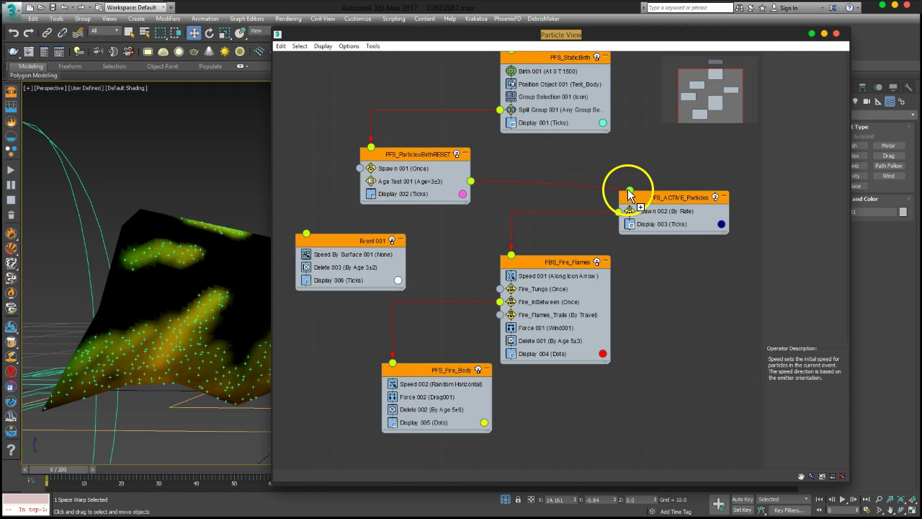
left_click(381, 189)
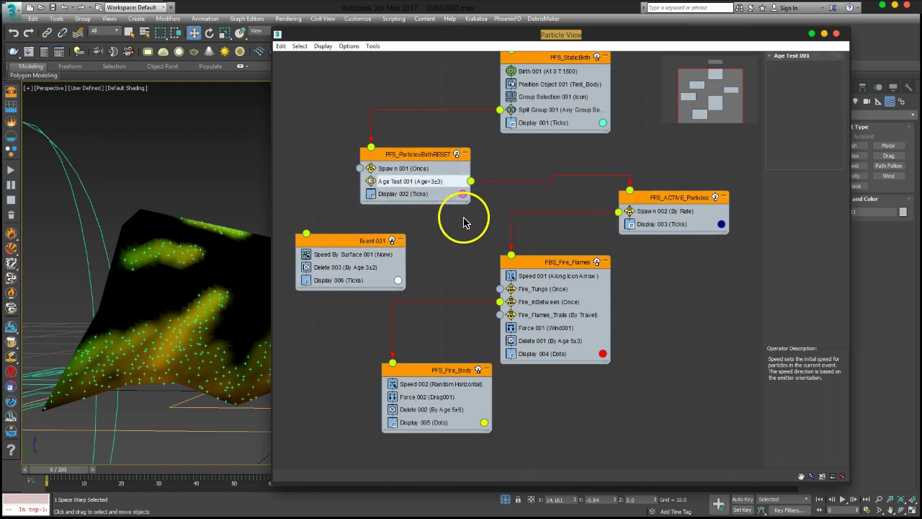
left_click_drag(438, 155, 449, 155)
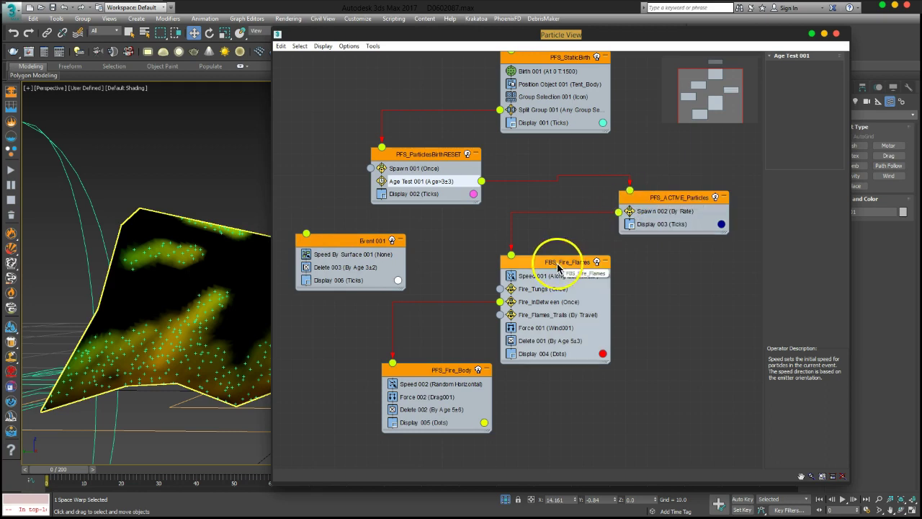
Move the FBS_Fire_Flames event and Event 001 down and to the right
left_click_drag(556, 262, 581, 284)
left_click(359, 256)
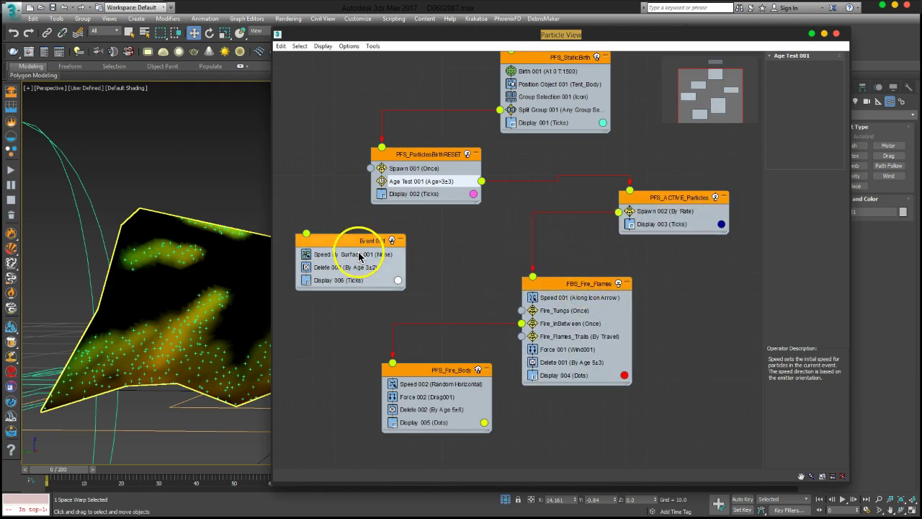
left_click_drag(356, 247, 400, 257)
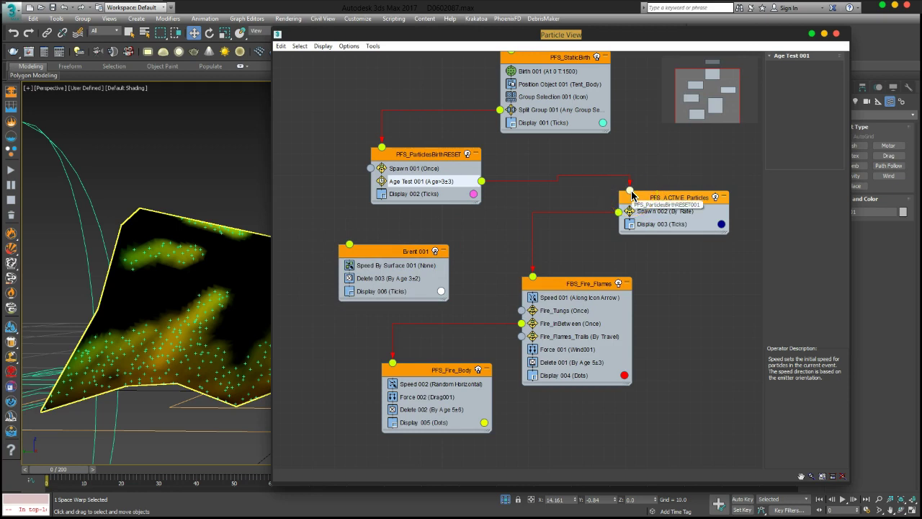
left_click(599, 192)
Copy Age Test 001 as Age Test 002, wire it into Event 001, and scrub to frame 19
left_click(427, 190)
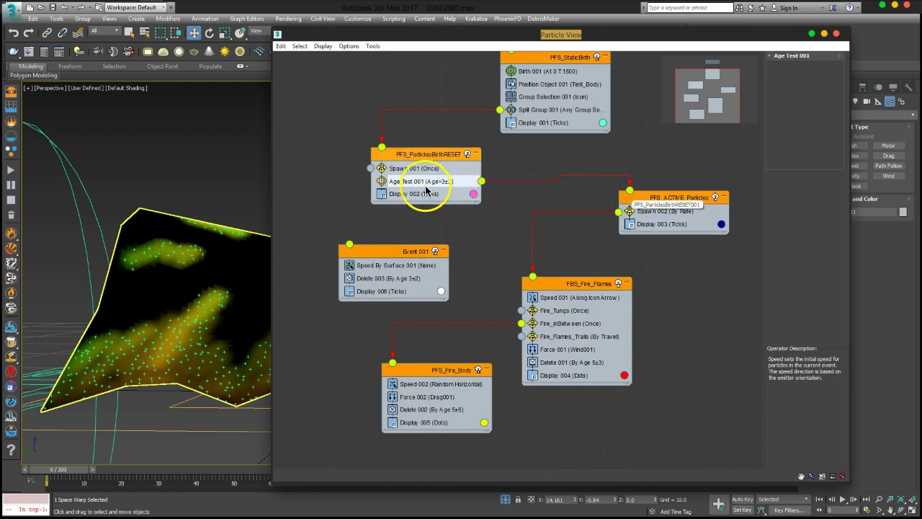
left_click(425, 189)
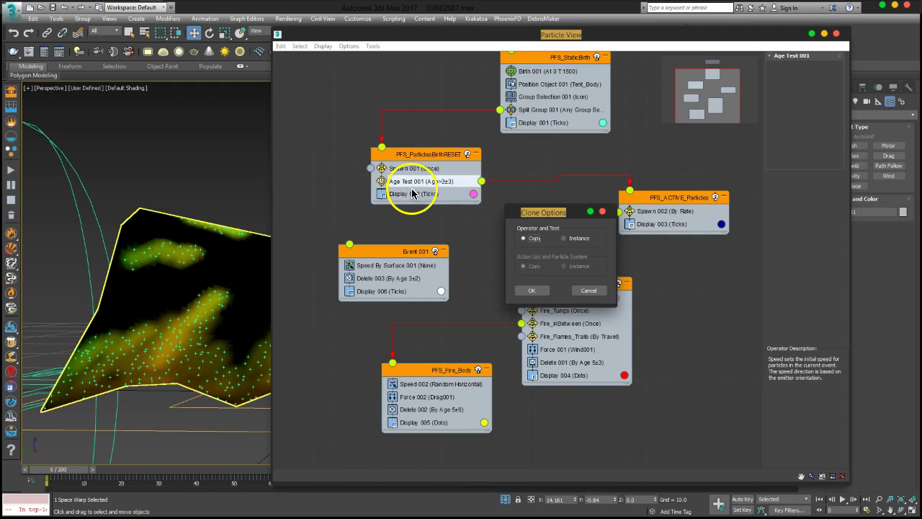
left_click(540, 292)
left_click_drag(370, 194, 349, 245)
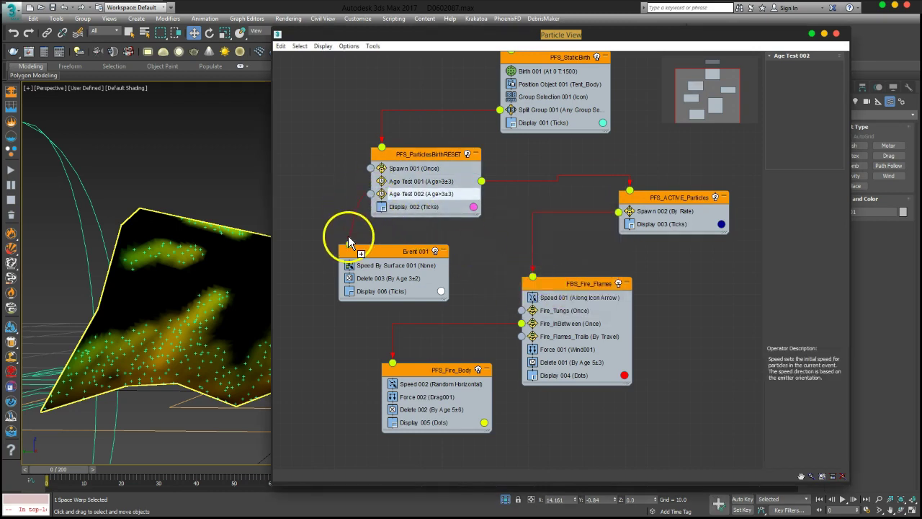
left_click(241, 298)
mouse_move(57, 479)
left_mouse_down()
mouse_move(238, 493)
mouse_move(305, 486)
left_mouse_up()
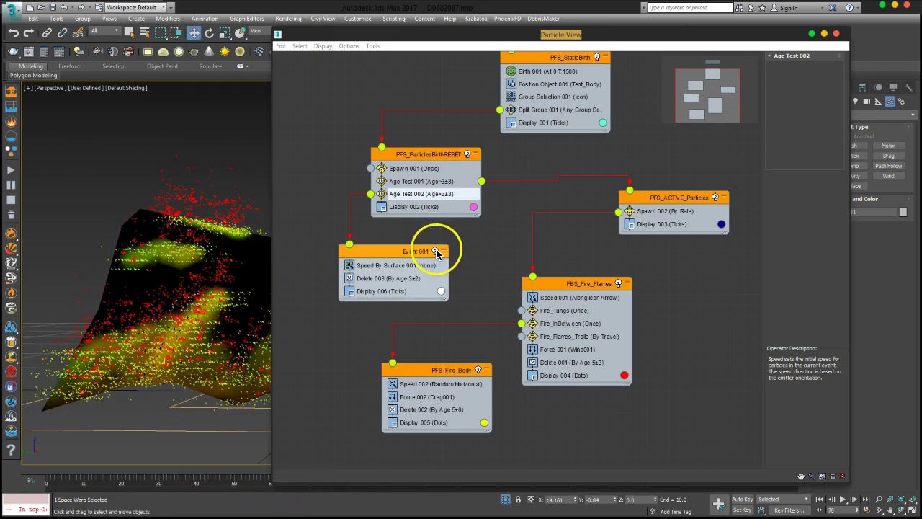
left_click(435, 251)
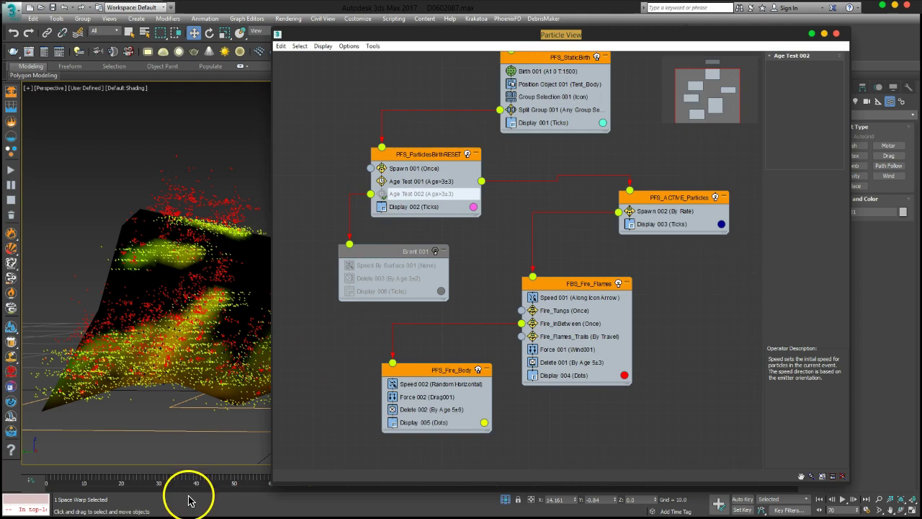
left_click_drag(424, 37, 690, 79)
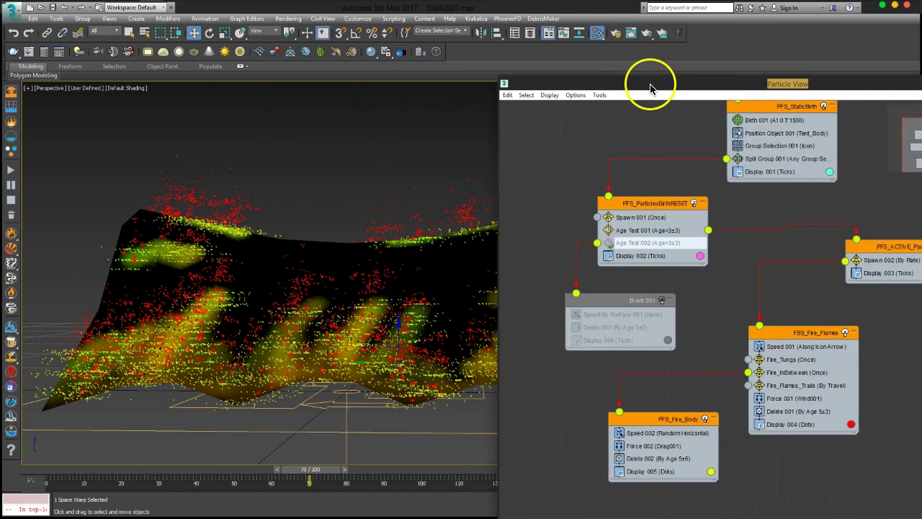
scroll(303, 326, "up", 3)
scroll(202, 295, "up", 3)
scroll(195, 272, "up", 3)
scroll(222, 323, "up", 3)
mouse_move(222, 323)
middle_mouse_down("alt")
mouse_move(294, 214)
mouse_move(300, 267)
middle_mouse_up("alt")
left_click_drag(607, 79, 336, 27)
left_click_drag(41, 480, 309, 488)
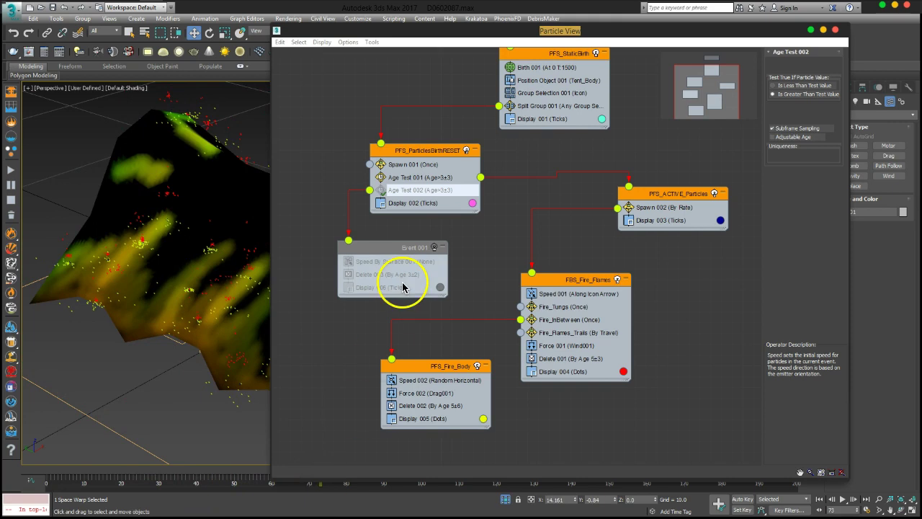
Delete the disabled Event 001 and wire Age Test 001 into PFS_ACTIVE_Particles
left_click(418, 202)
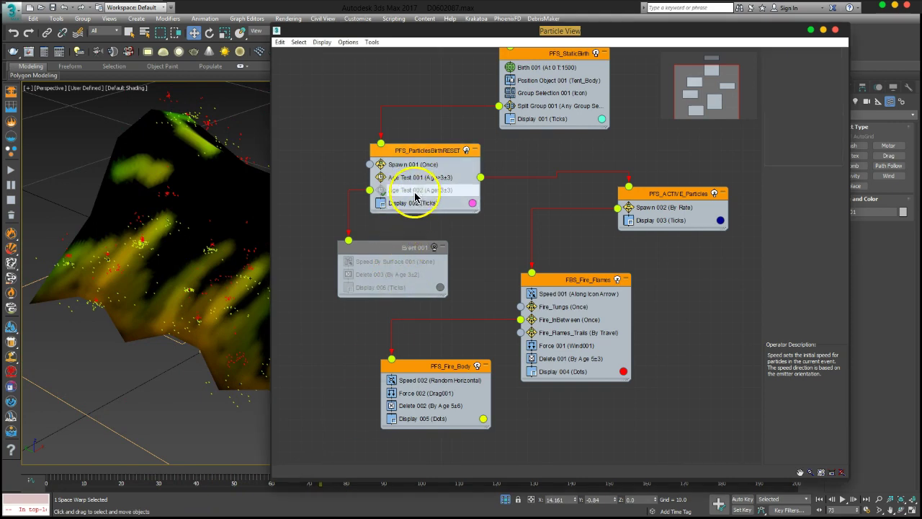
left_click(405, 247)
key("Delete")
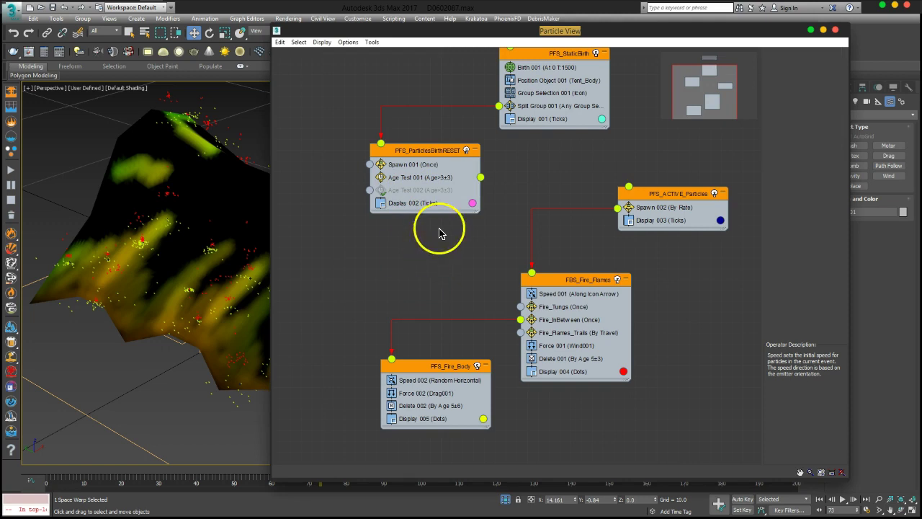
left_click(418, 191)
mouse_move(480, 177)
left_mouse_down()
mouse_move(627, 190)
mouse_move(618, 205)
left_mouse_up()
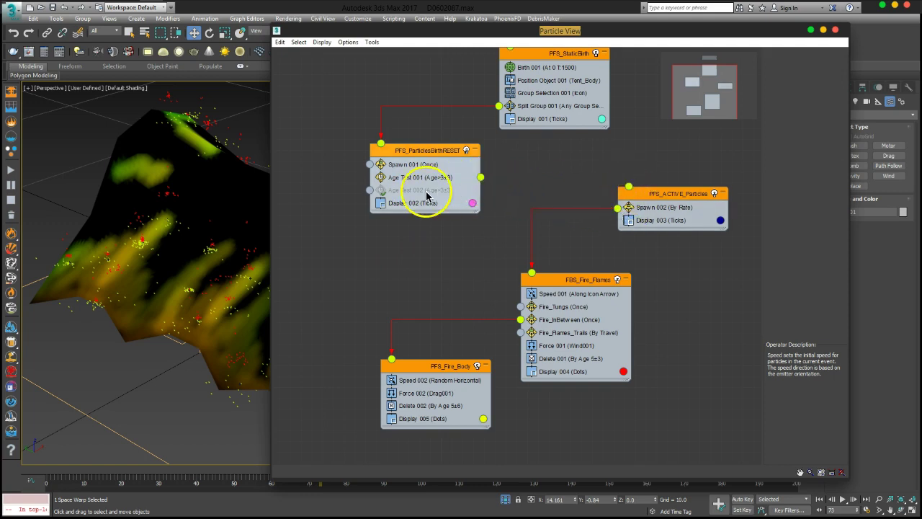
left_click_drag(481, 178, 624, 196)
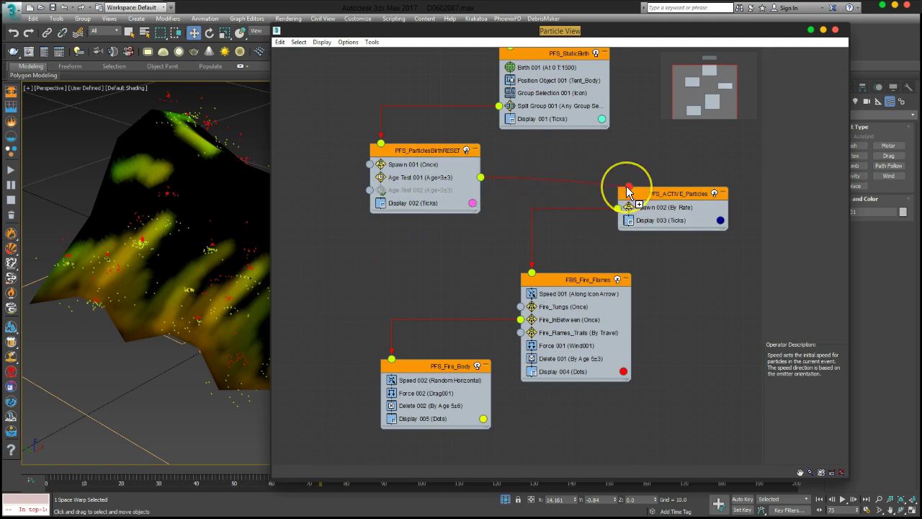
Delete Age Test 002, reposition the events, and reconnect Age Test 001 to PFS_ACTIVE_Particles
left_click(469, 195)
left_click(425, 193)
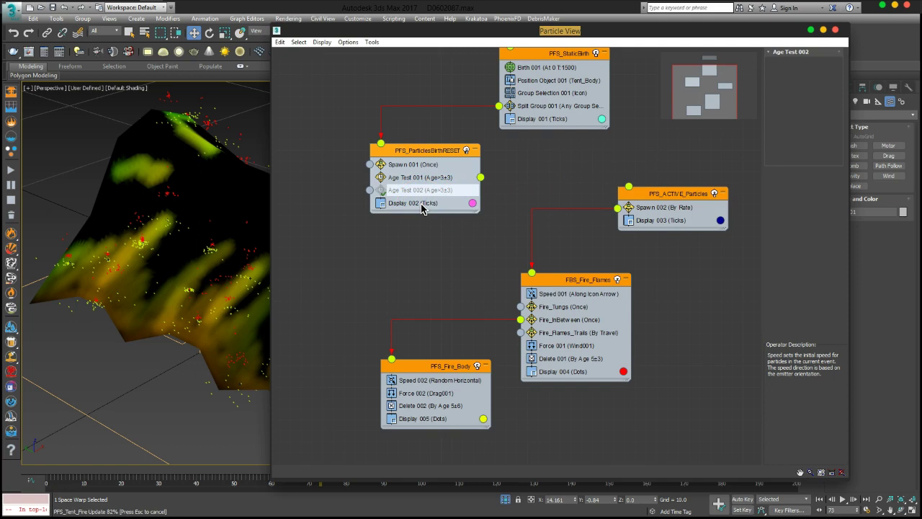
key("Delete")
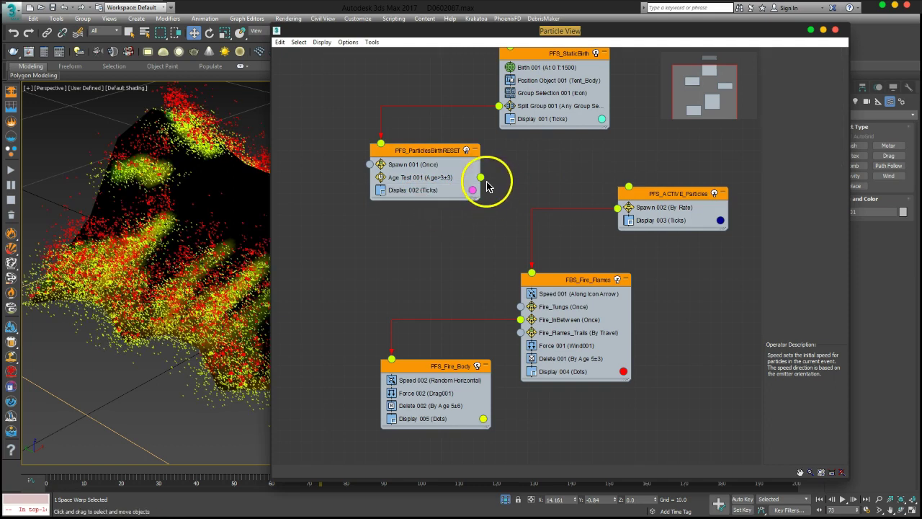
left_click_drag(481, 178, 628, 187)
left_click_drag(411, 180, 444, 191)
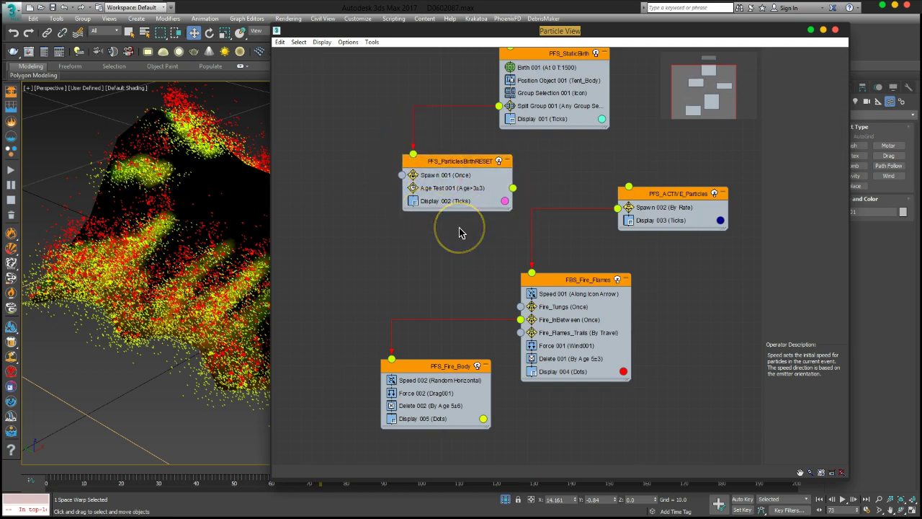
left_click_drag(670, 193, 660, 215)
left_click_drag(512, 187, 632, 218)
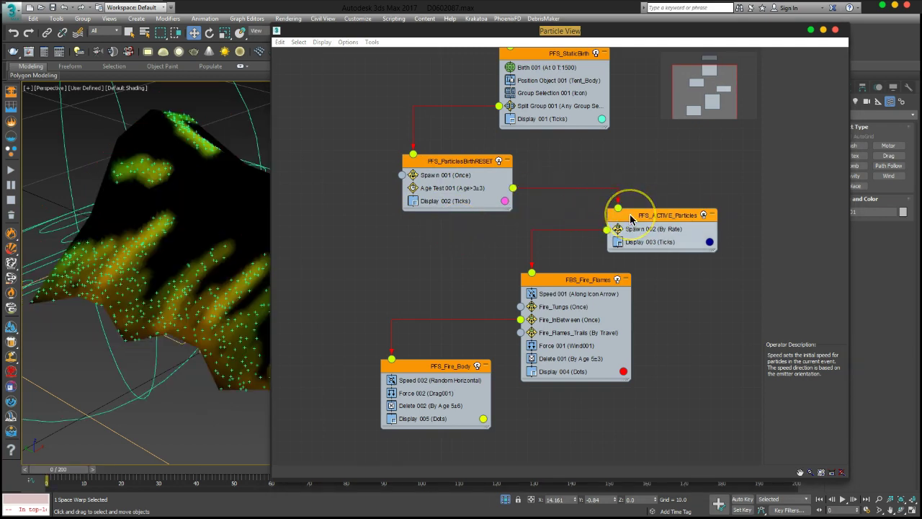
Return the animation to frame 0 and copy Spawn 001 below itself in the reset event
left_click_drag(92, 470, 51, 472)
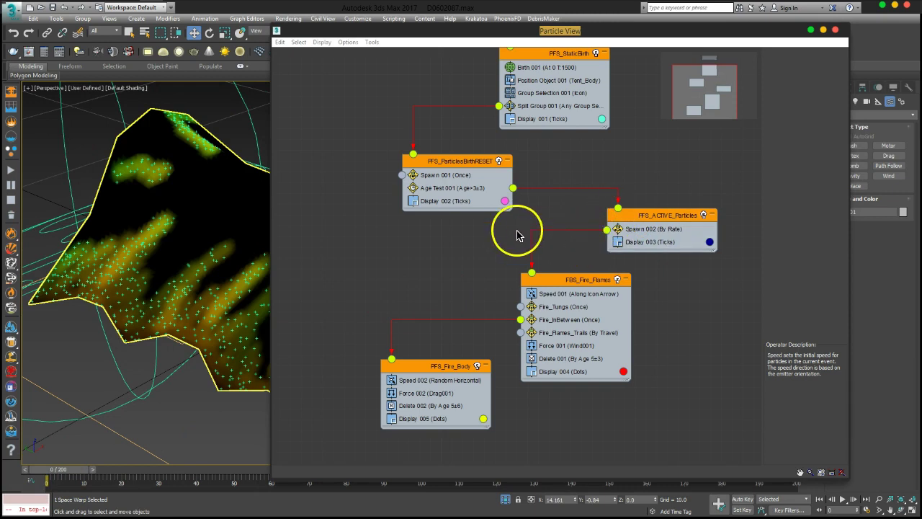
left_click_drag(439, 181, 447, 189)
left_click(532, 286)
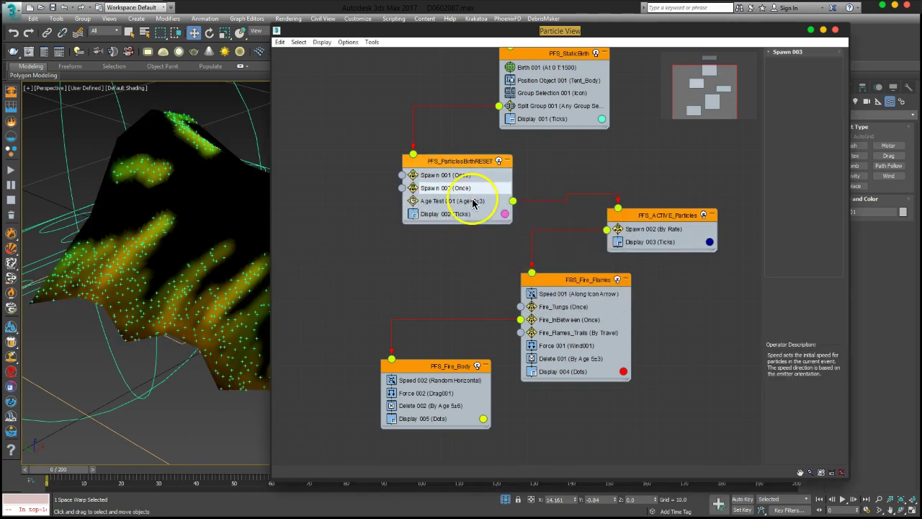
Create a new Speed By Surface event with a white display colour
right_click(320, 247)
mouse_move(349, 275)
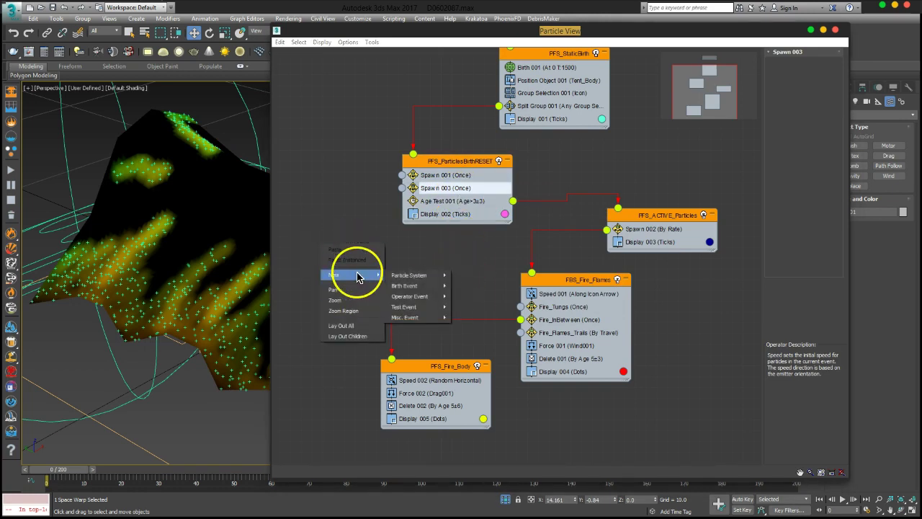
mouse_move(410, 296)
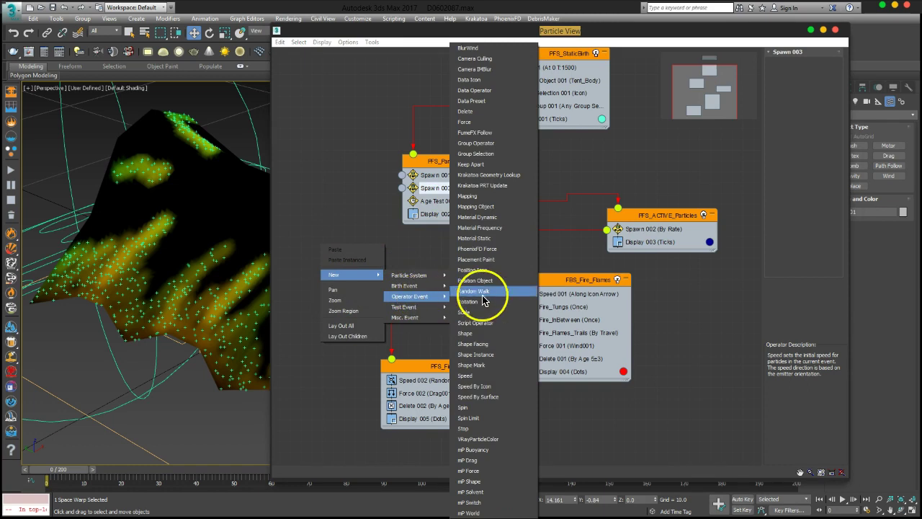
left_click(478, 397)
left_click_drag(364, 254, 343, 247)
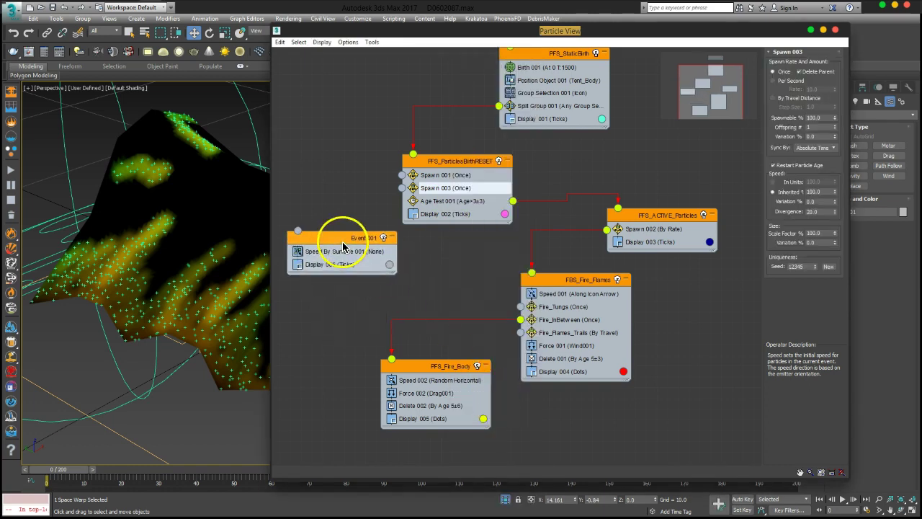
left_click(389, 265)
left_click_drag(391, 108, 391, 94)
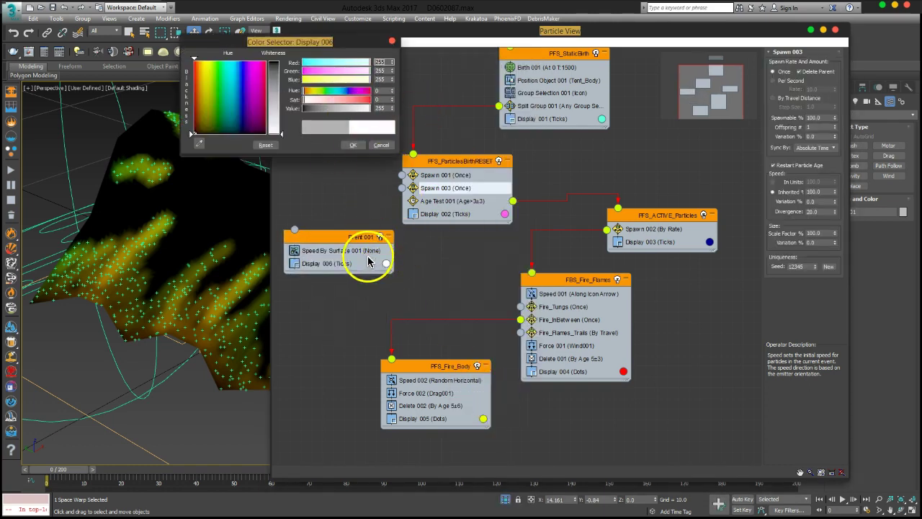
left_click(352, 145)
left_click_drag(331, 240, 353, 251)
Append a Delete operator set to By Particle Age under Speed By Surface in Event 001
right_click(348, 269)
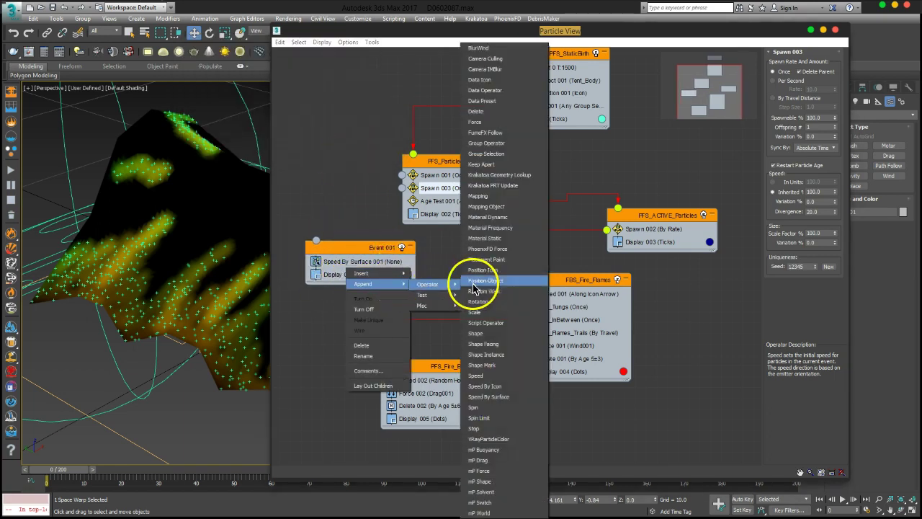
mouse_move(431, 284)
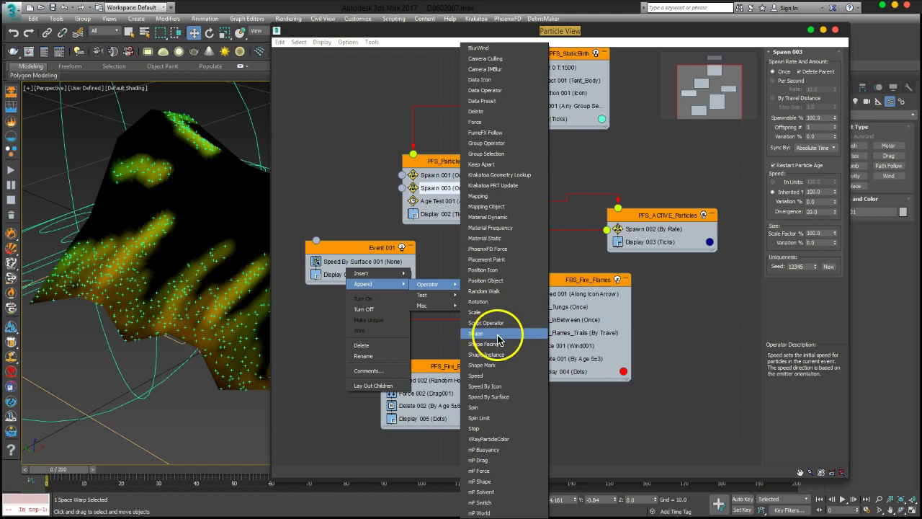
left_click(493, 111)
left_click_drag(350, 288, 330, 267)
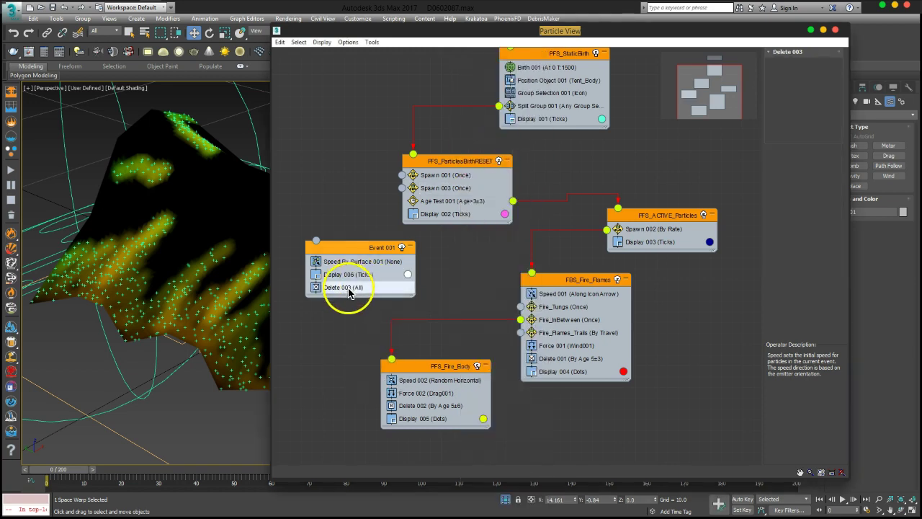
left_click(798, 90)
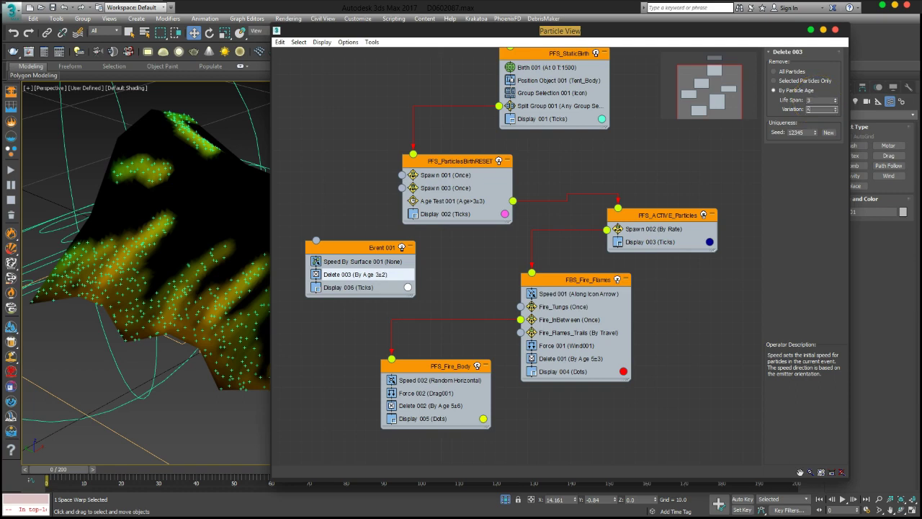
Set Speed By Surface to use Tent_Body with Subframe Sampling enabled
left_click(382, 262)
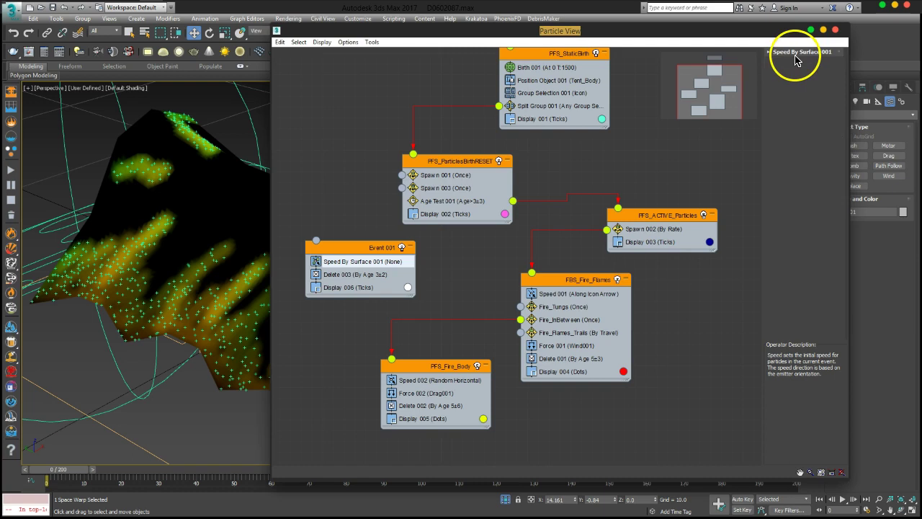
left_click(777, 137)
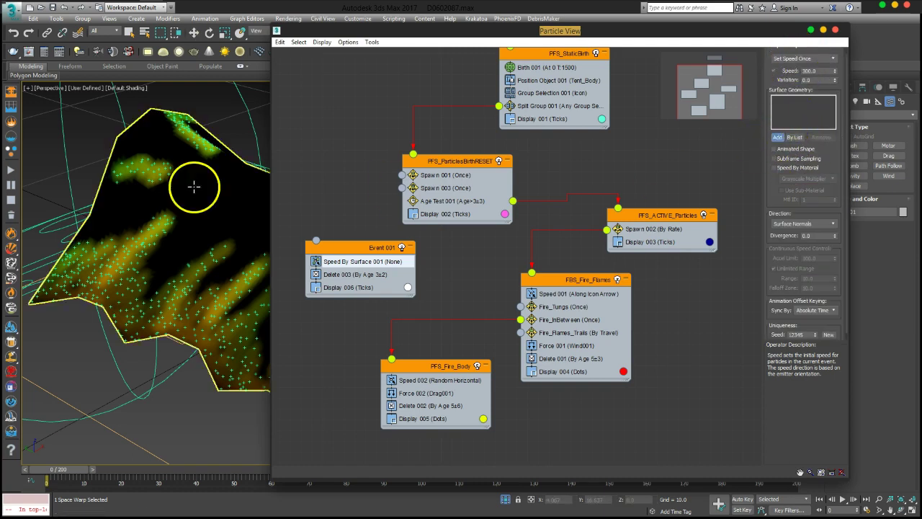
left_click(253, 196)
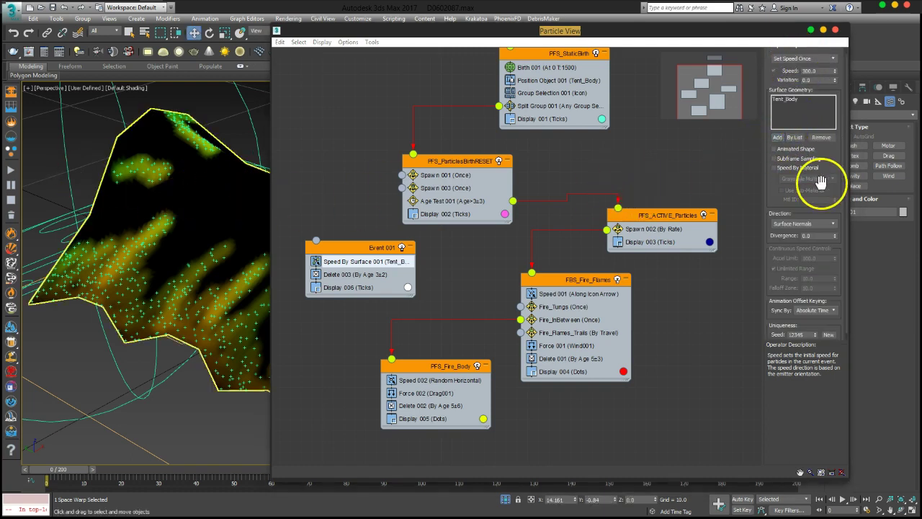
left_click(815, 158)
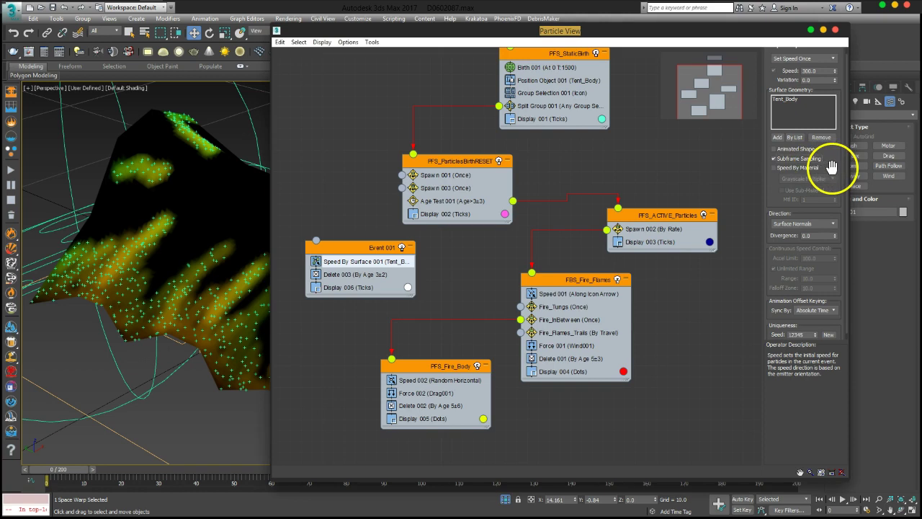
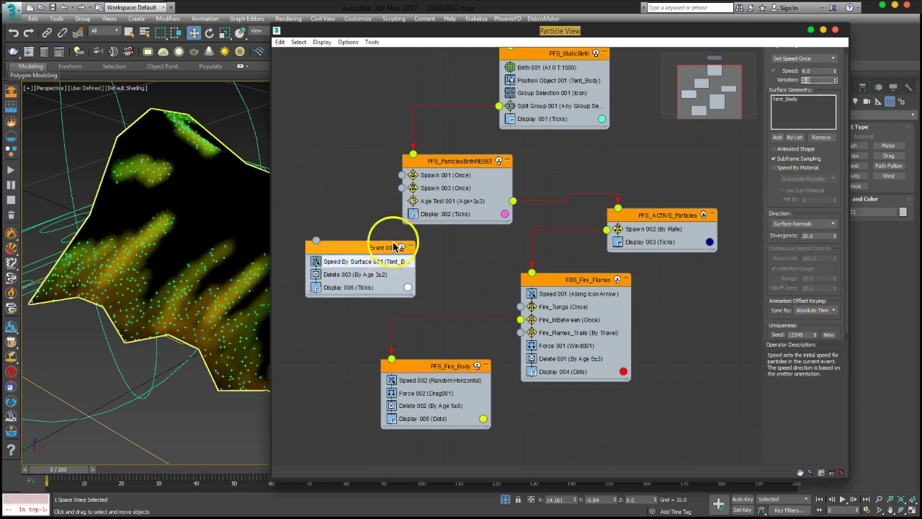
Move Spawn 003 below Age Test 001 in PFS_ParticlesBirthRESET and preview up to about frame 31
left_click(405, 196)
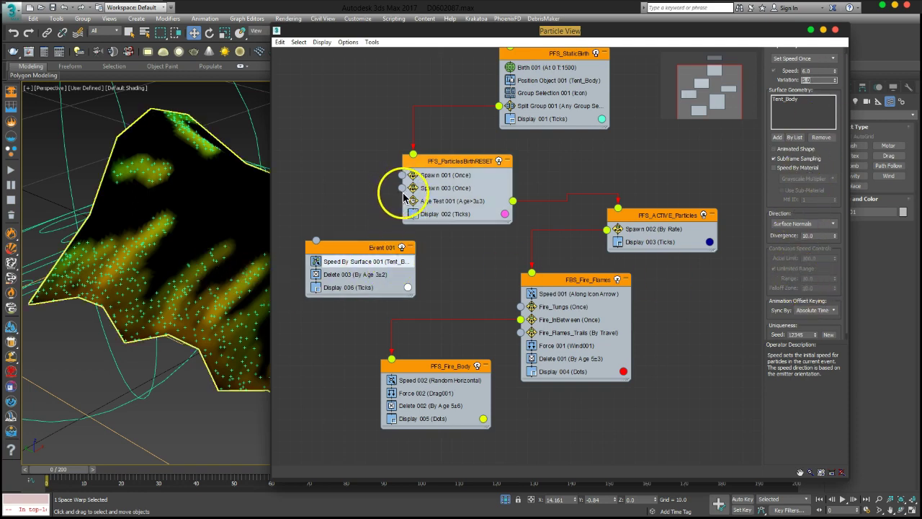
left_click(460, 190)
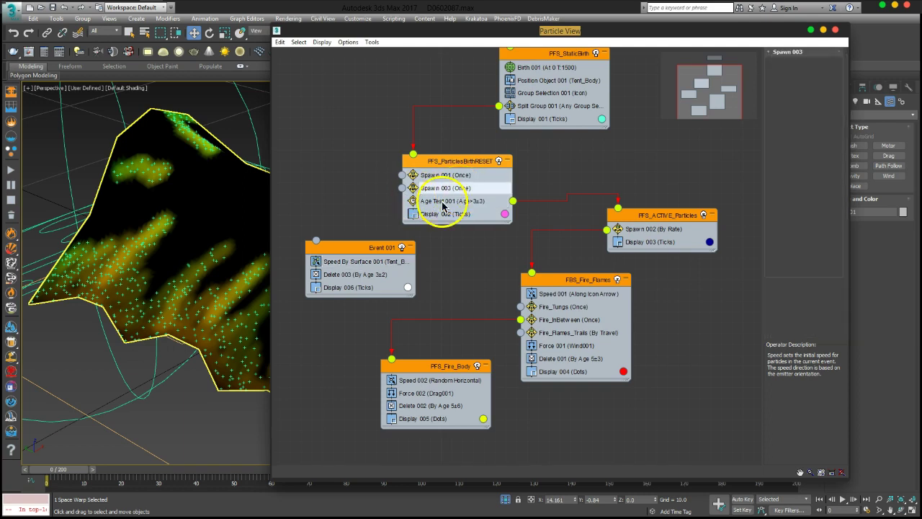
mouse_move(442, 193)
left_mouse_down()
mouse_move(433, 214)
mouse_move(408, 211)
mouse_move(323, 238)
left_mouse_up()
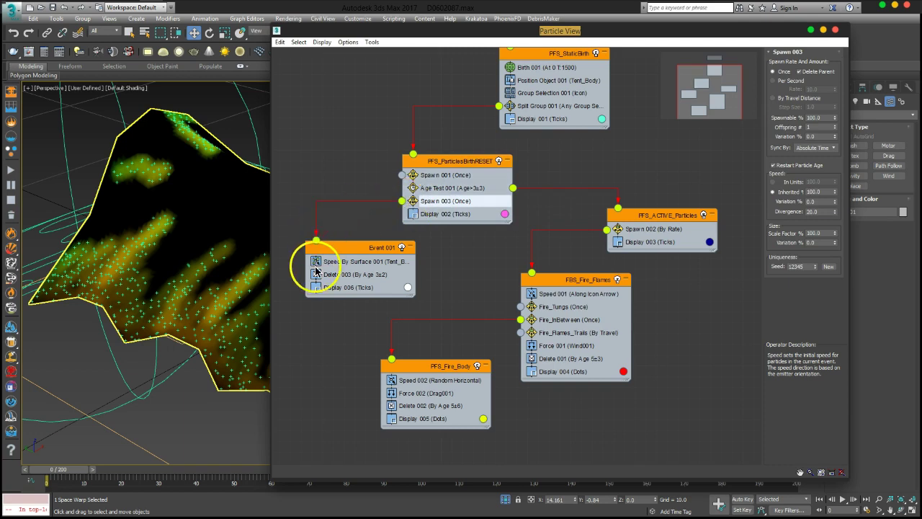
left_click_drag(57, 472, 119, 482)
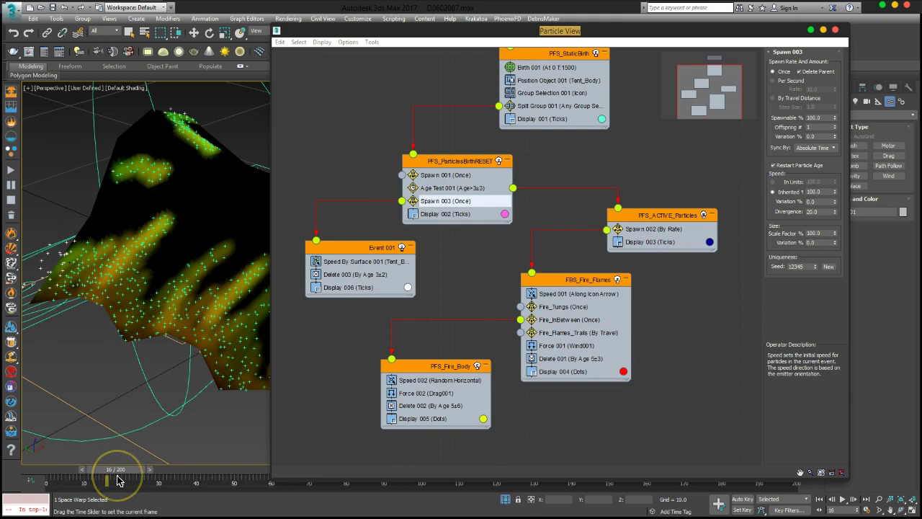
left_click_drag(137, 482, 193, 483)
key("w")
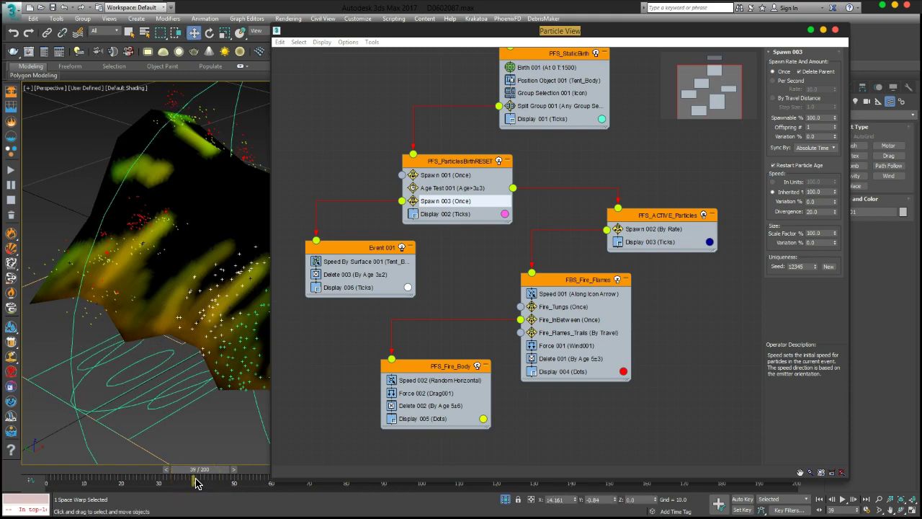
left_click_drag(51, 477, 45, 483)
left_click(503, 218)
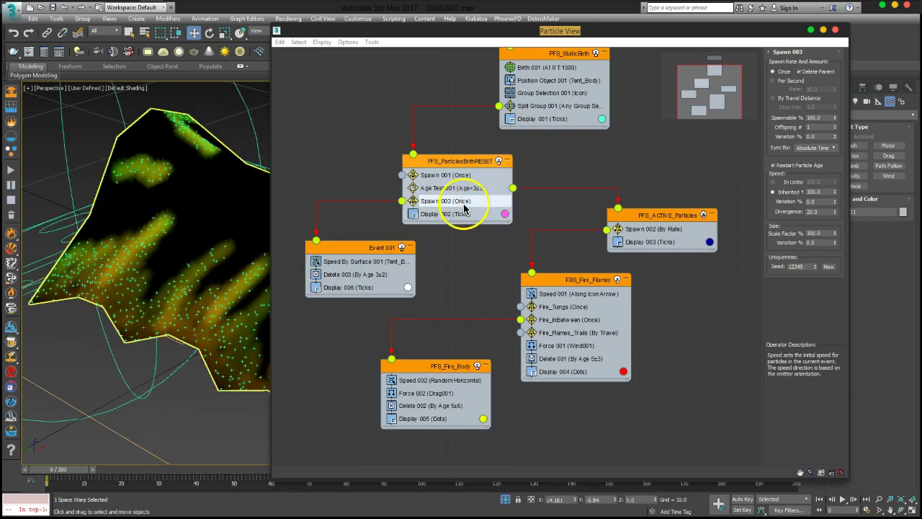
Put Spawn 003 back above Age Test 001, preview to frame 19, then move it into PFS_ACTIVE_Particles
left_click_drag(464, 209, 450, 189)
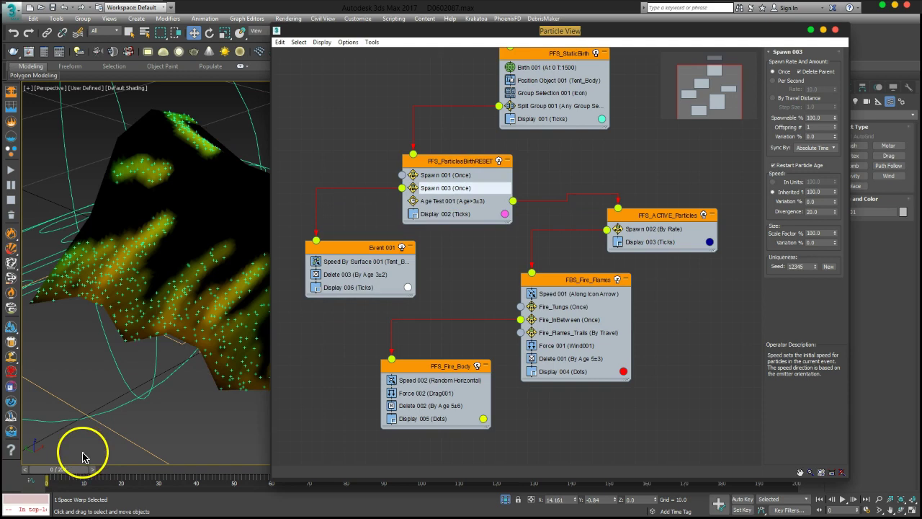
left_click_drag(57, 469, 157, 476)
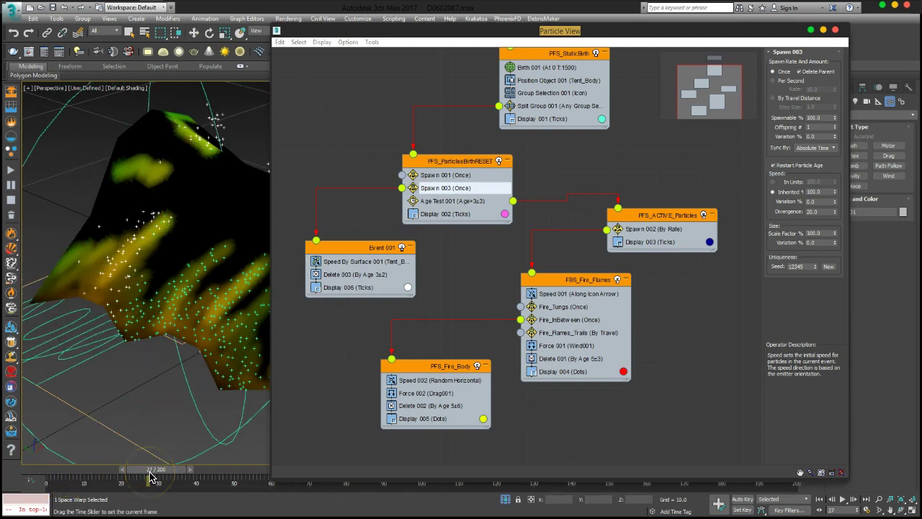
key("w")
left_click(50, 478)
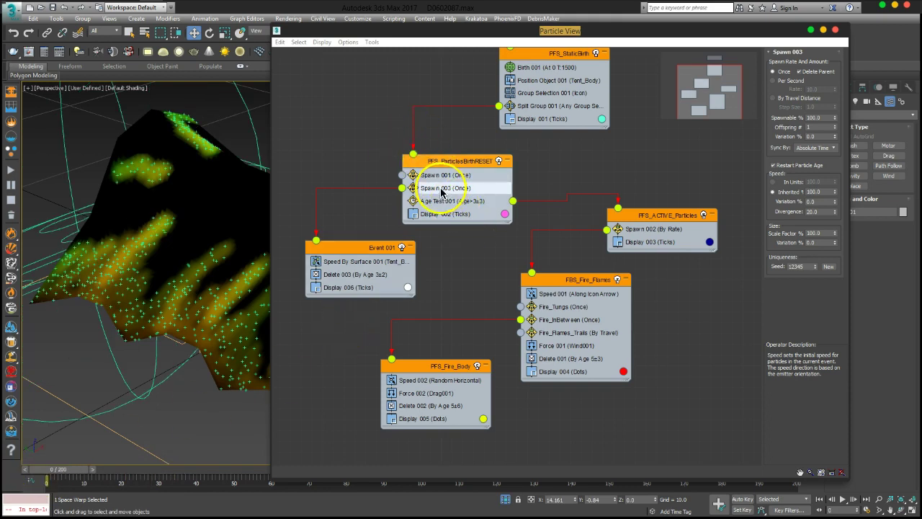
mouse_move(441, 190)
left_mouse_down()
mouse_move(634, 242)
mouse_move(633, 229)
left_mouse_up()
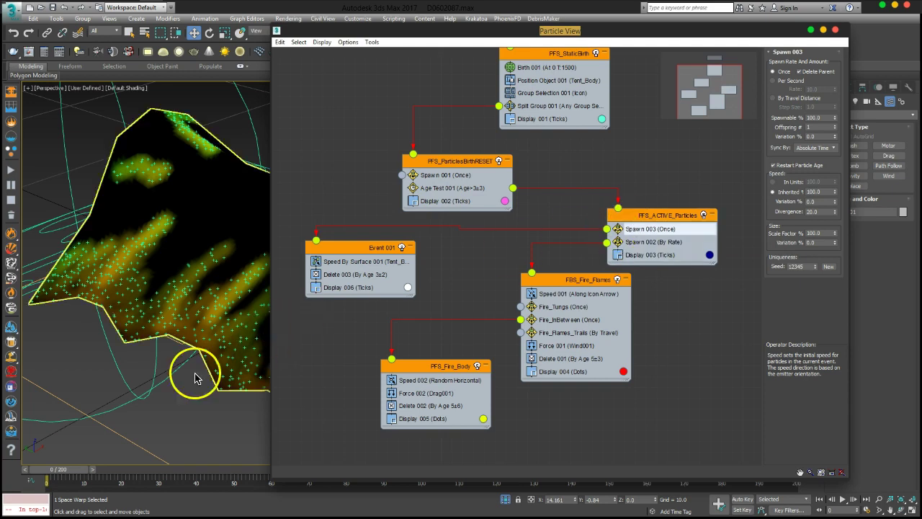
Delete Spawn 003 from PFS_ACTIVE_Particles and preview the remaining fire across the tent
left_click_drag(58, 469, 178, 472)
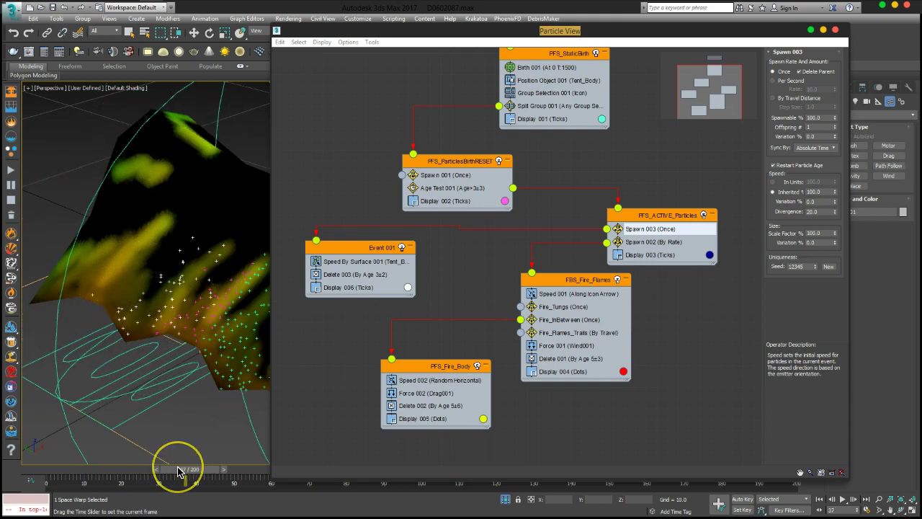
left_click_drag(78, 470, 17, 474)
left_click_drag(649, 229, 656, 247)
key("Delete")
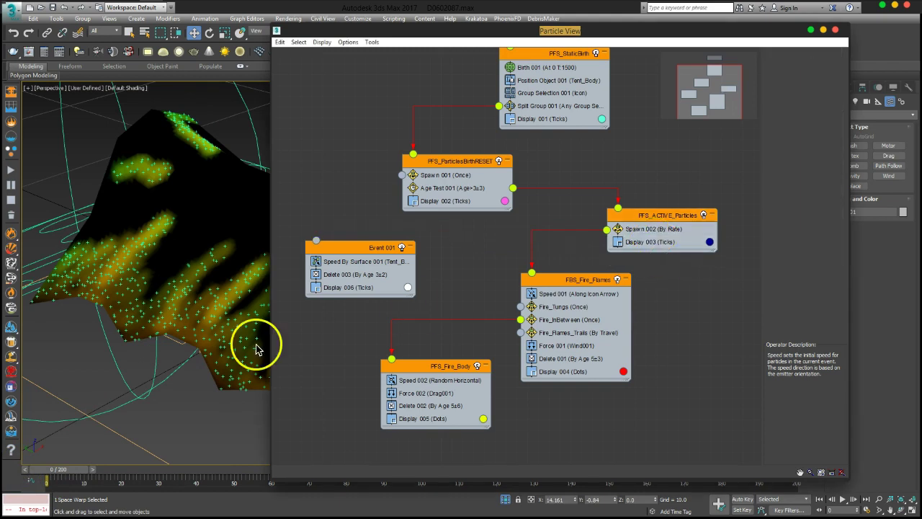
left_click_drag(59, 473, 207, 479)
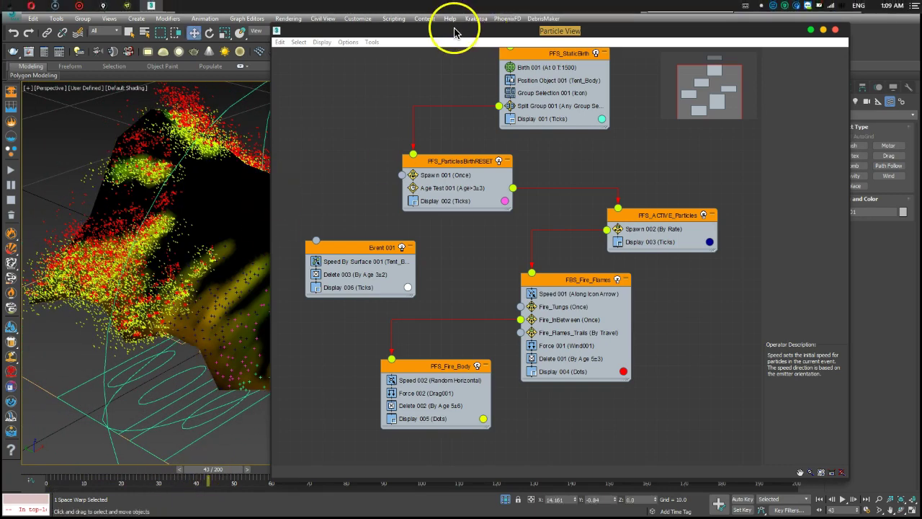
left_click_drag(454, 32, 640, 64)
mouse_move(199, 319)
middle_mouse_down("alt")
mouse_move(186, 245)
mouse_move(240, 297)
mouse_move(223, 273)
mouse_move(232, 278)
middle_mouse_up("alt")
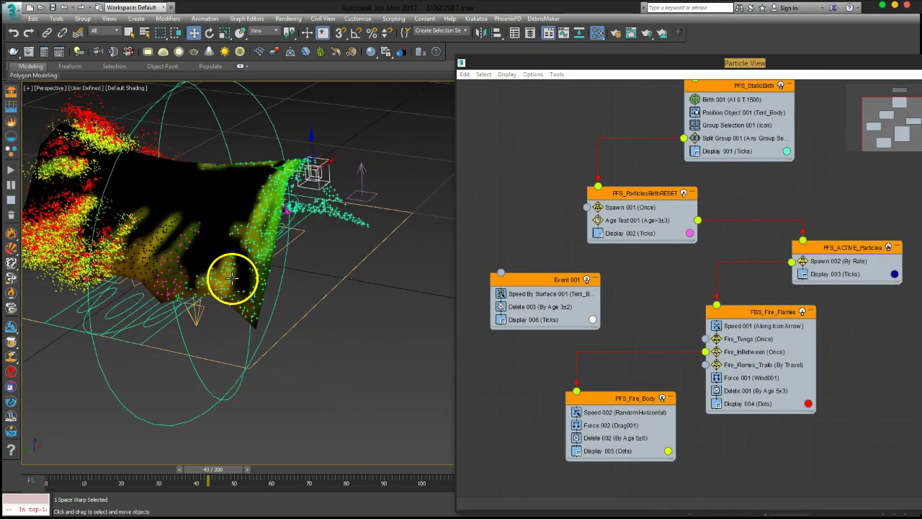
Shift PFS_ParticlesBirthRESET up-right and PFS_ACTIVE_Particles up-left to clear graph space
left_click_drag(570, 62, 457, 20)
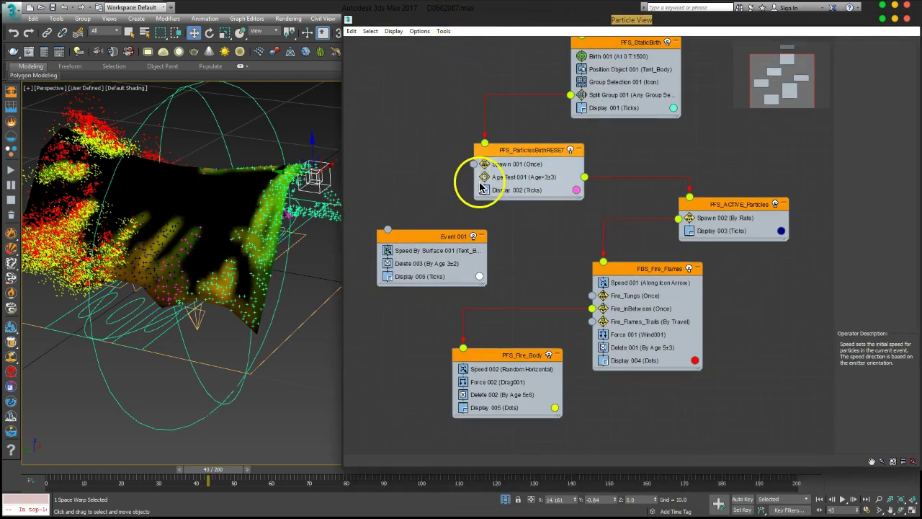
left_click_drag(546, 154, 578, 145)
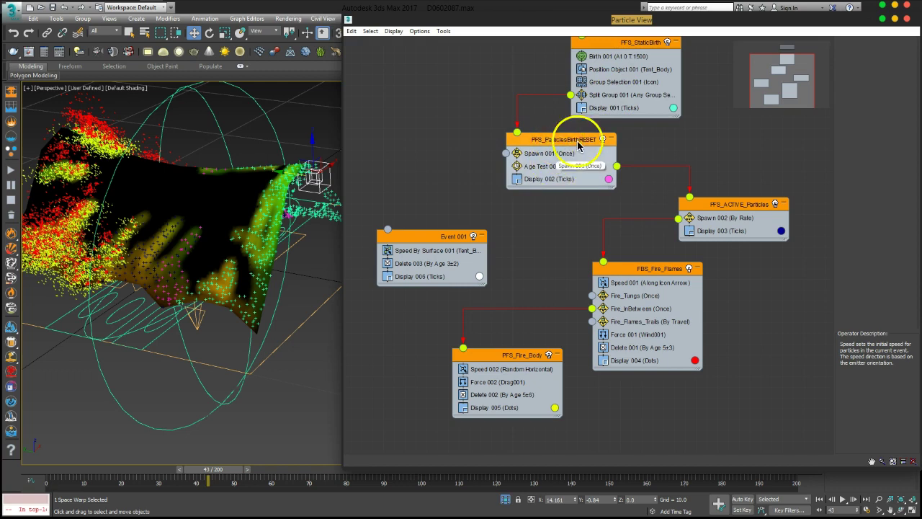
left_click_drag(740, 212, 730, 199)
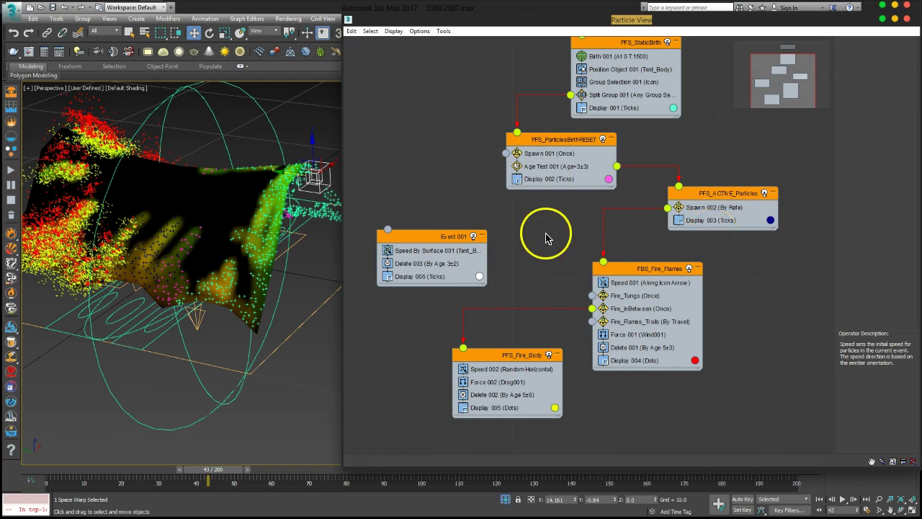
right_click(431, 177)
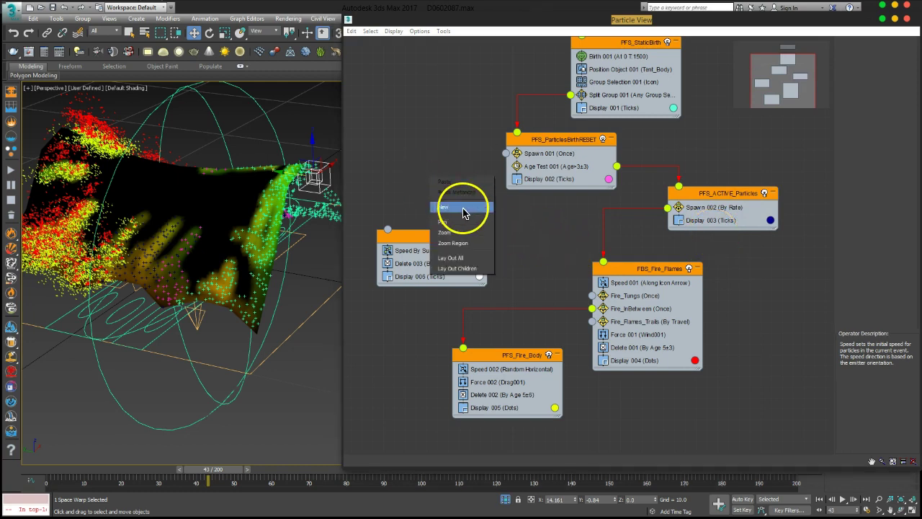
Create Event 002 with a Spawn test set to 5 offspring, left of PFS_ParticlesBirthRESET
mouse_move(514, 239)
left_click(576, 418)
mouse_move(462, 207)
left_mouse_down()
mouse_move(461, 191)
mouse_move(408, 183)
left_mouse_up()
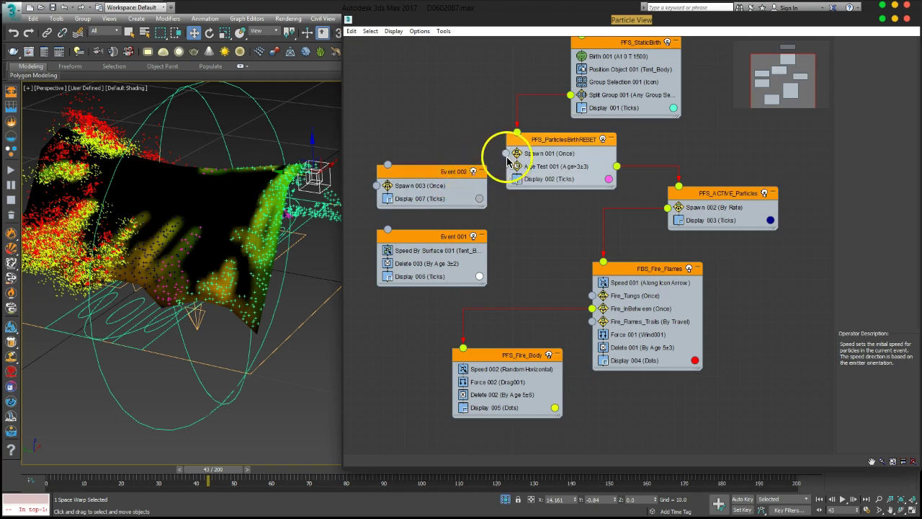
left_click(402, 186)
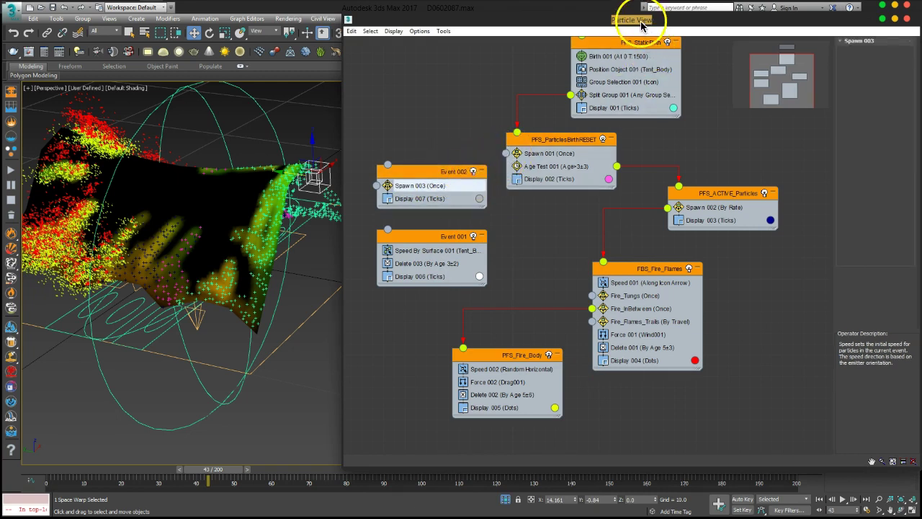
left_click_drag(643, 22, 601, 25)
left_click(821, 39)
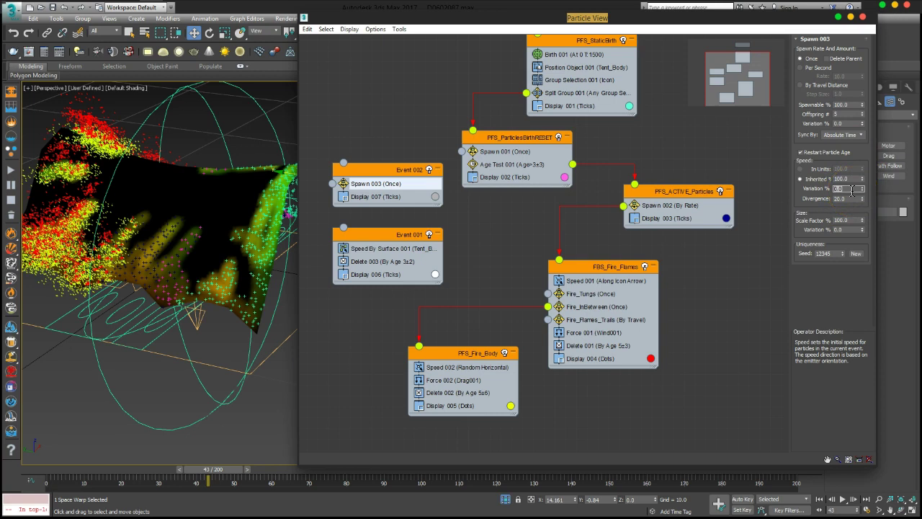
left_click(423, 193)
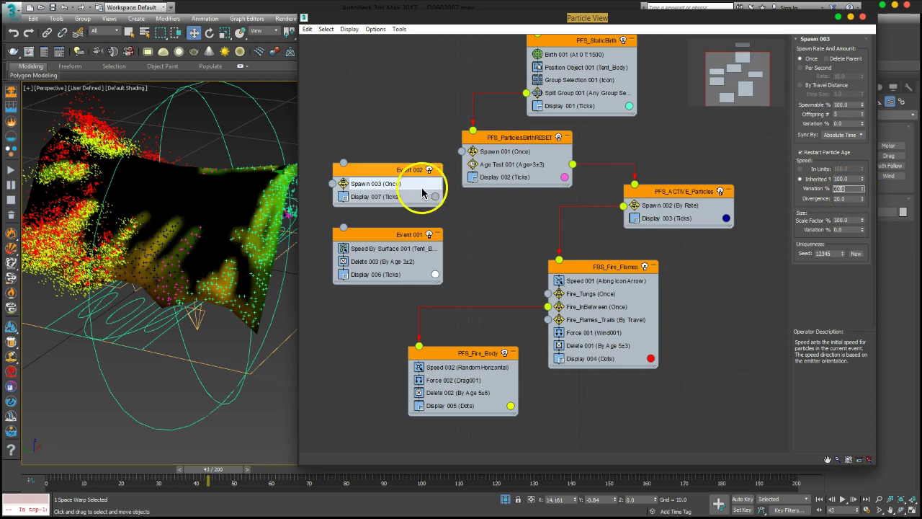
Wire Spawn 001's output in PFS_ParticlesBirthRESET into Event 002
left_click(497, 152)
left_click_drag(462, 152, 343, 163)
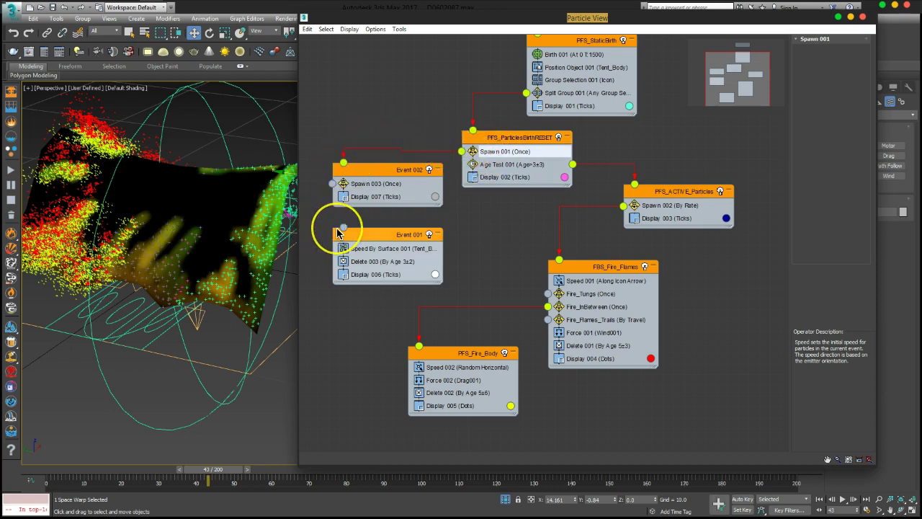
left_click(435, 196)
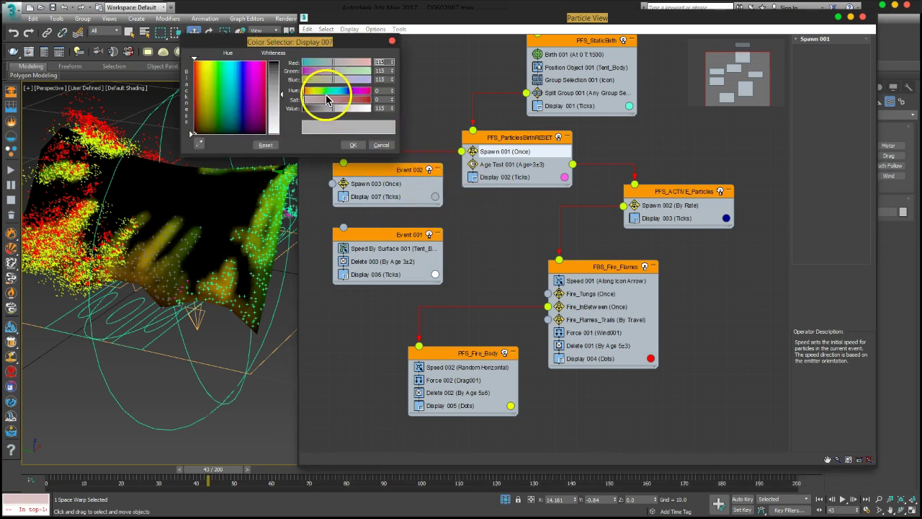
Set Event 002's display colour to white
left_click_drag(352, 99, 364, 108)
left_click(353, 145)
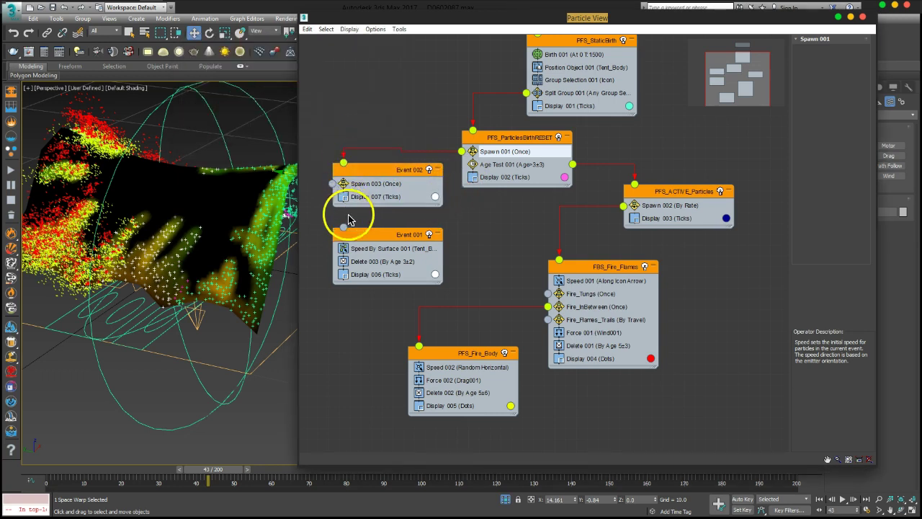
left_click(14, 477)
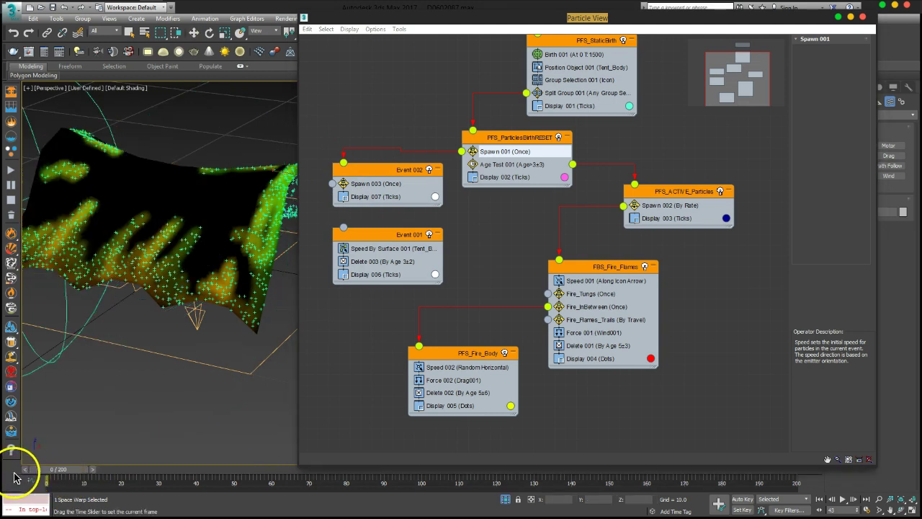
middle_click_drag(408, 234, 435, 230)
left_click_drag(434, 230, 413, 231)
Wire Spawn 003 into Event 001, preview to frame 31, and unhook Spawn 001 from Event 002
left_click(400, 183)
left_click_drag(359, 179, 348, 220)
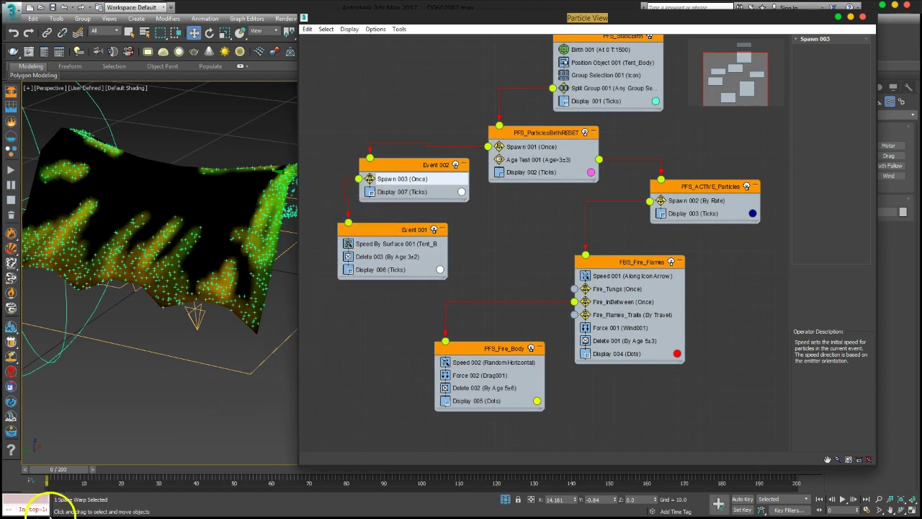
middle_click_drag(134, 288, 152, 303, "alt")
left_click_drag(52, 473, 141, 474)
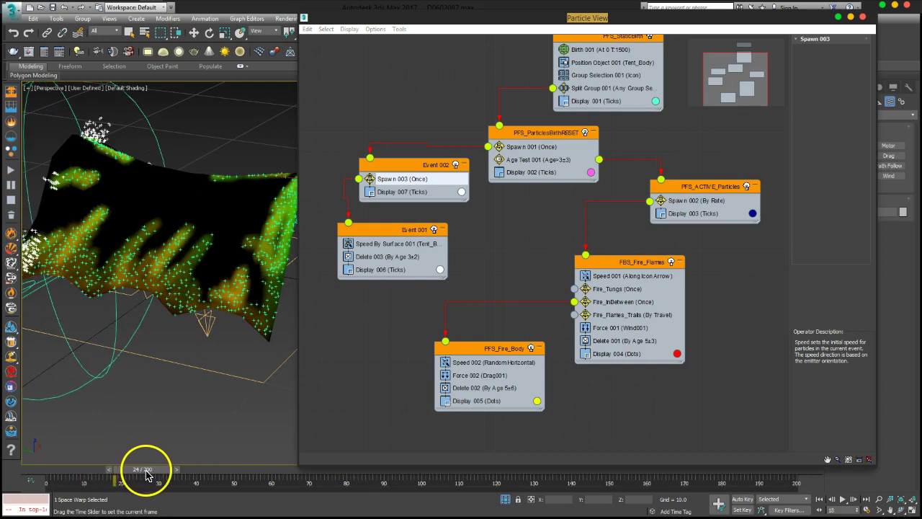
left_click_drag(147, 474, 210, 478)
left_click_drag(68, 474, 39, 476)
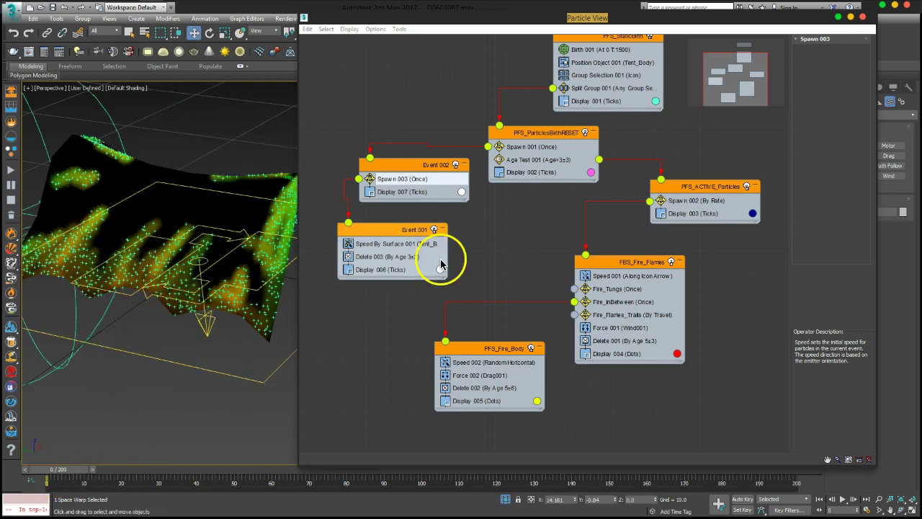
left_click(533, 149)
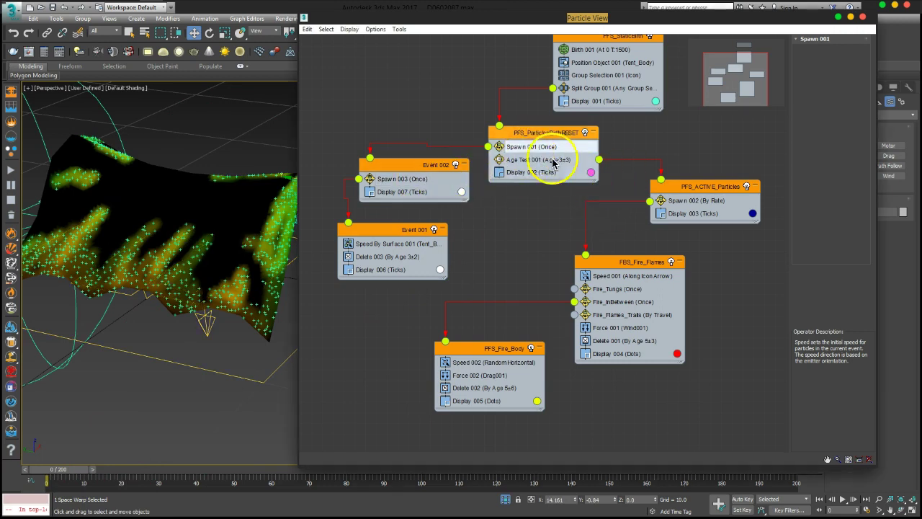
left_click_drag(490, 147, 465, 139)
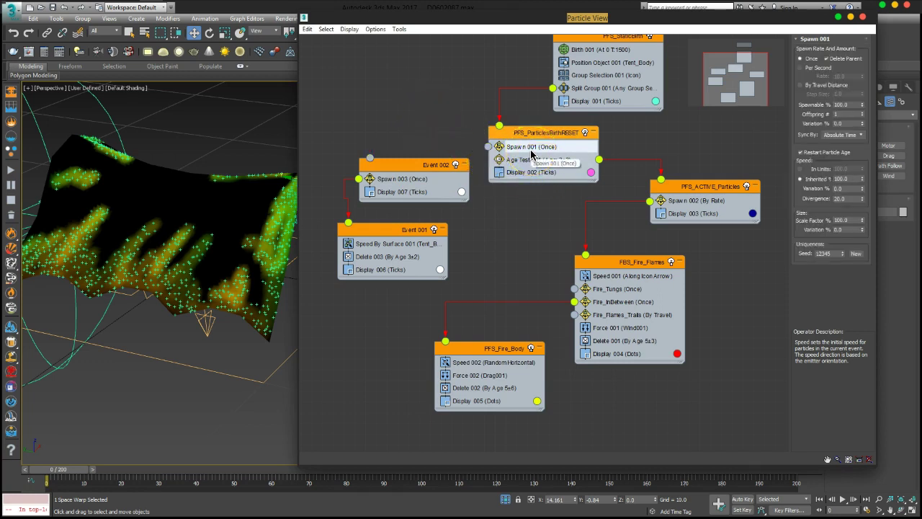
Copy Spawn 001 as Spawn 004, wire it to Event 002, and place it above Spawn 001
left_click_drag(524, 149, 531, 161, "shift")
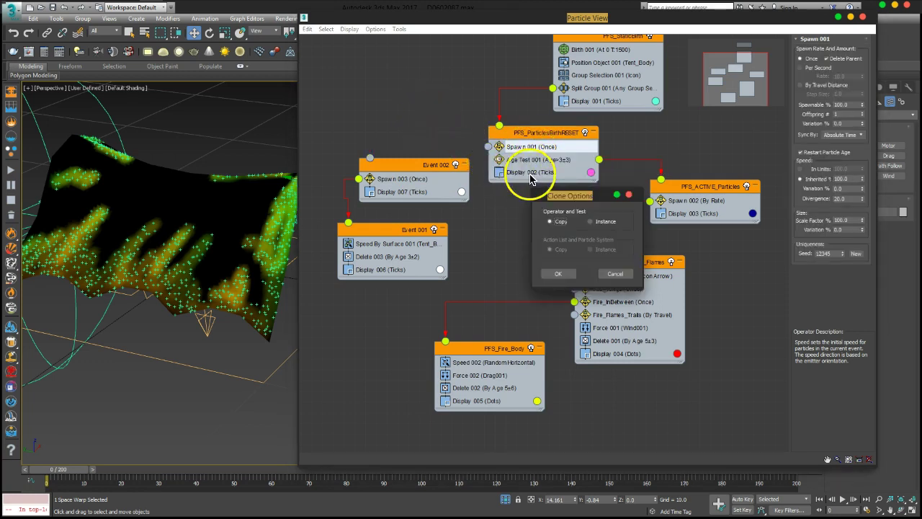
left_click(560, 270)
mouse_move(489, 159)
left_mouse_down()
mouse_move(375, 155)
mouse_move(397, 177)
left_mouse_up()
left_click_drag(51, 470, 206, 479)
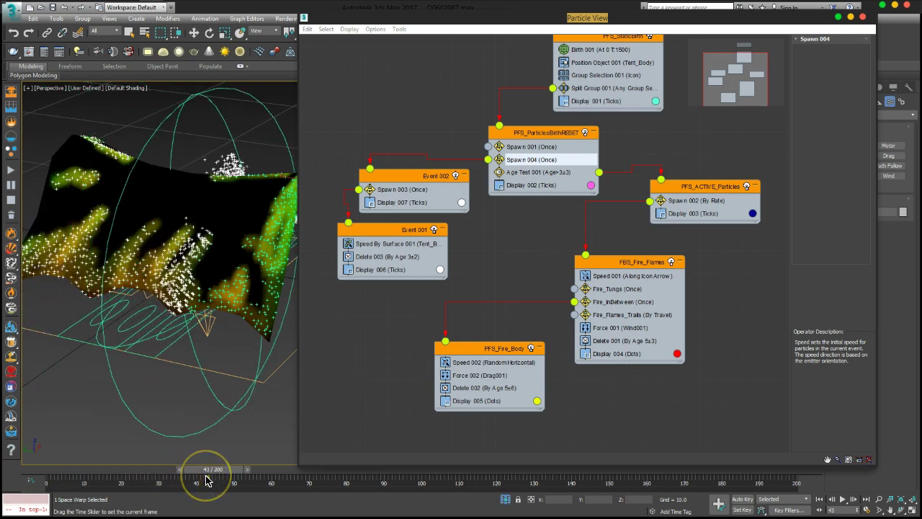
left_click_drag(536, 147, 523, 170)
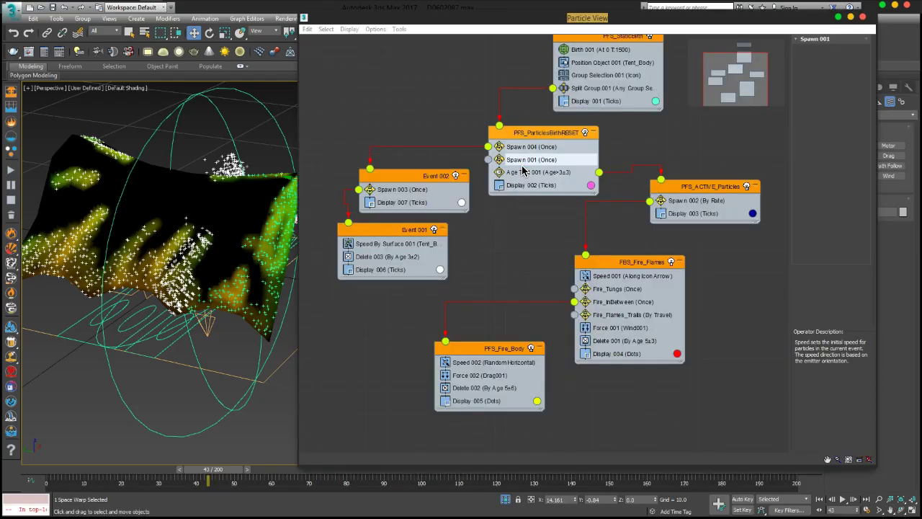
Compare the Spawn 001 and Spawn 004 settings while previewing particles to frame 30
left_click_drag(214, 469, 46, 482)
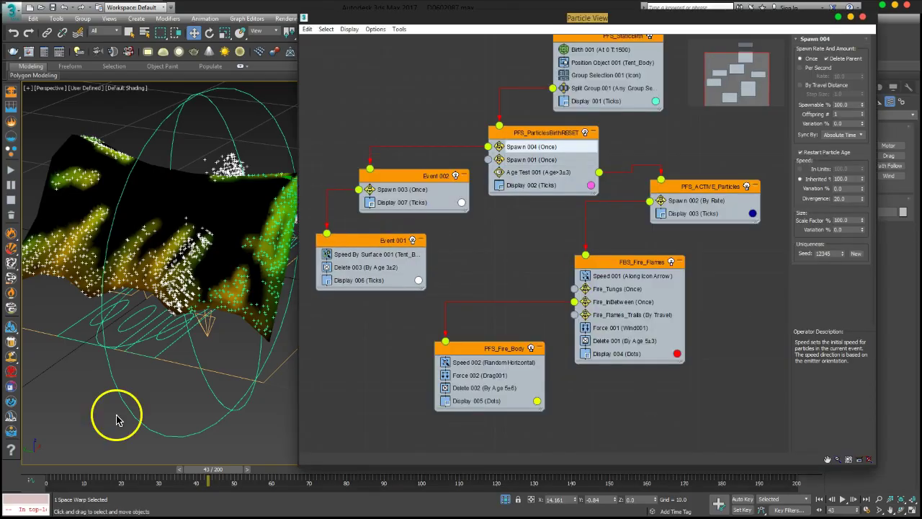
left_click(518, 160)
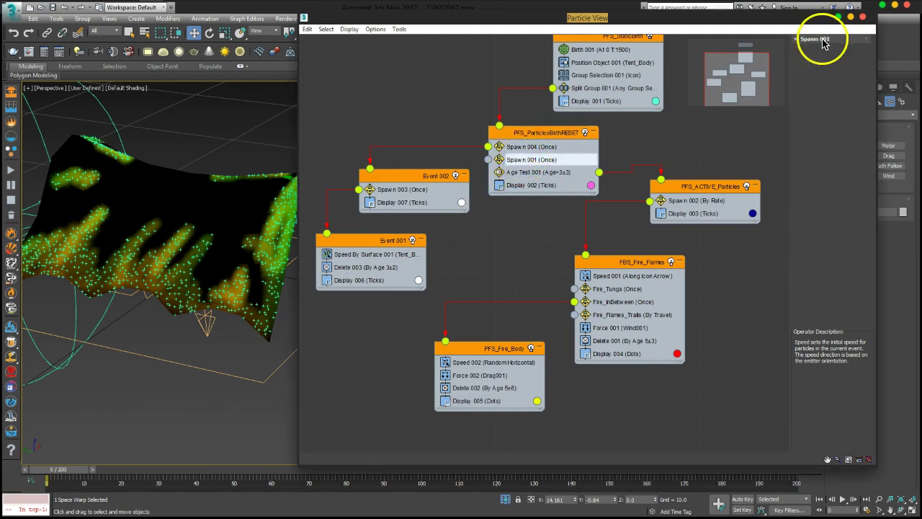
left_click(535, 149)
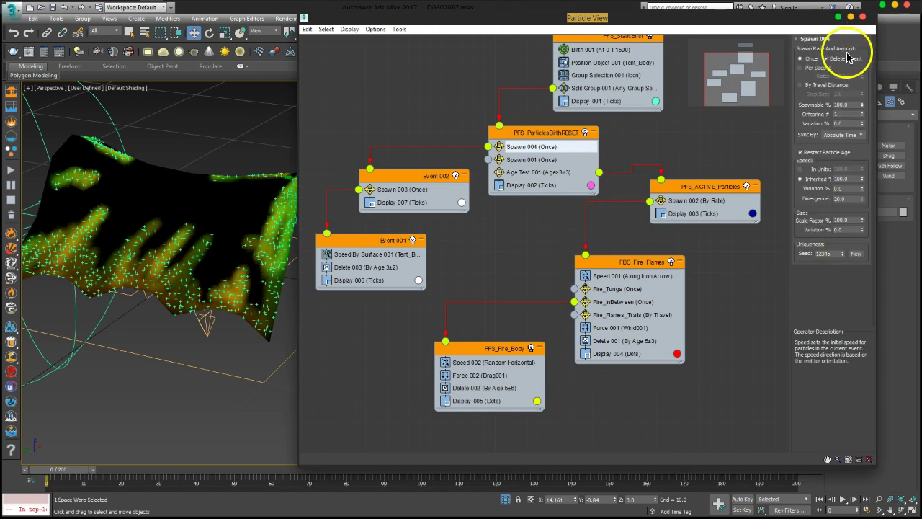
left_click(531, 160)
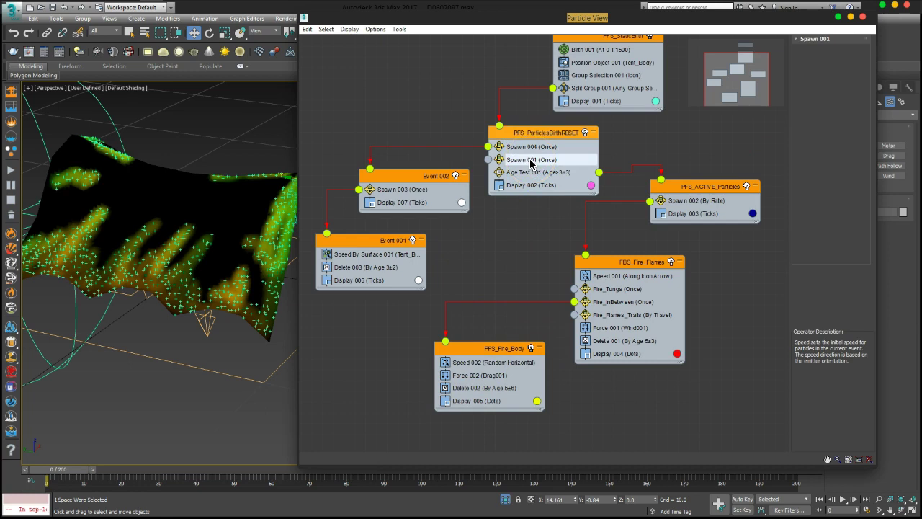
left_click(805, 40)
left_click(805, 39)
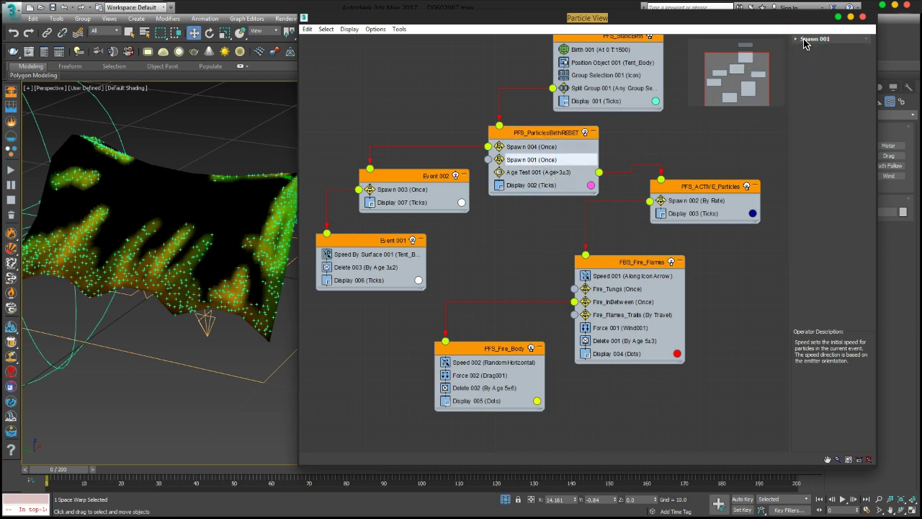
left_click_drag(45, 475, 139, 474)
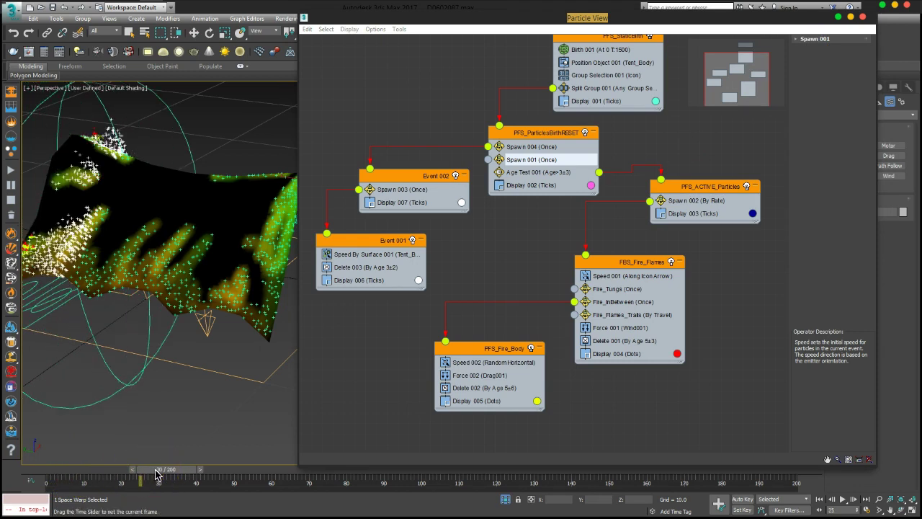
mouse_move(148, 391)
middle_mouse_down("alt")
mouse_move(129, 260)
mouse_move(154, 230)
mouse_move(118, 262)
mouse_move(140, 257)
mouse_move(136, 272)
mouse_move(113, 264)
mouse_move(154, 241)
mouse_move(169, 245)
mouse_move(173, 260)
mouse_move(165, 259)
mouse_move(181, 270)
mouse_move(157, 288)
mouse_move(148, 274)
mouse_move(186, 278)
mouse_move(158, 249)
mouse_move(163, 288)
mouse_move(160, 206)
middle_mouse_up("alt")
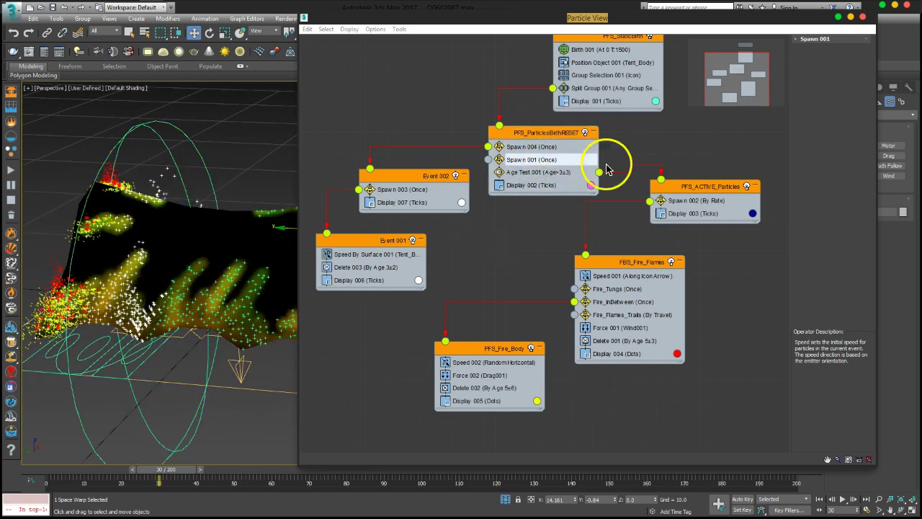
left_click(819, 40)
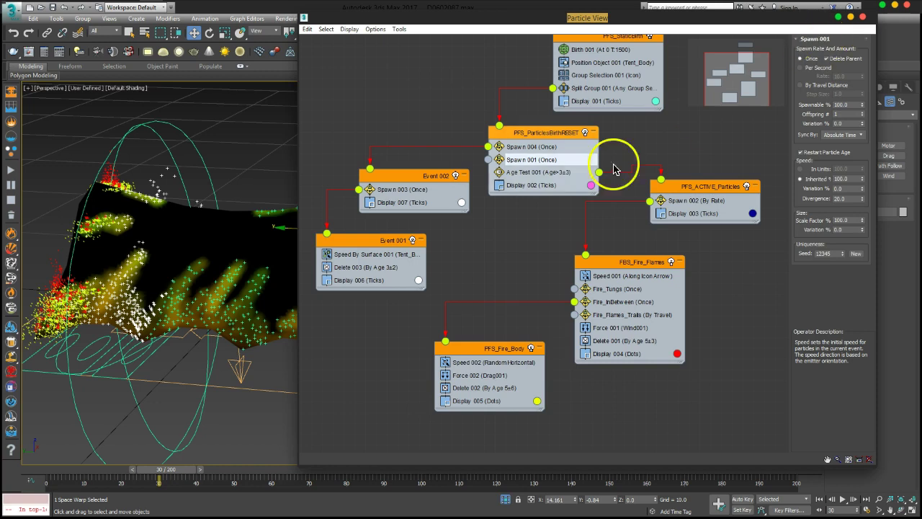
left_click(533, 148)
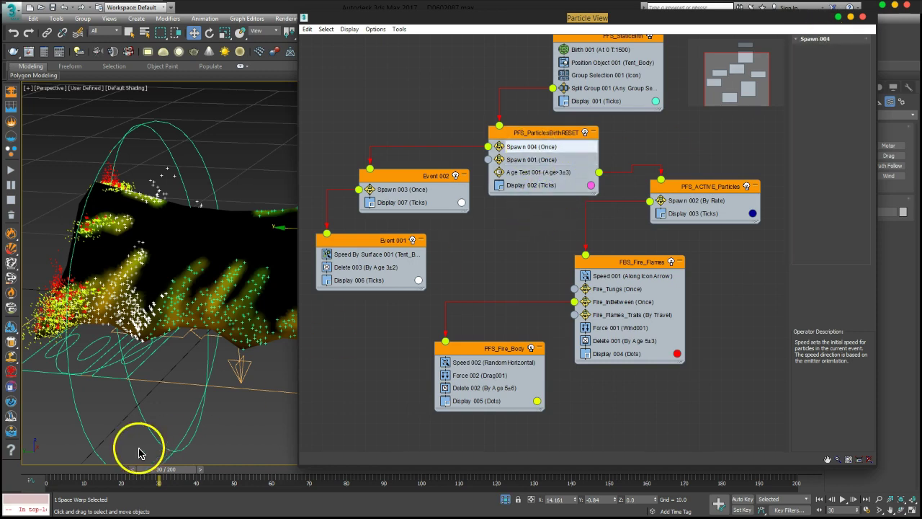
left_click_drag(133, 469, 51, 469)
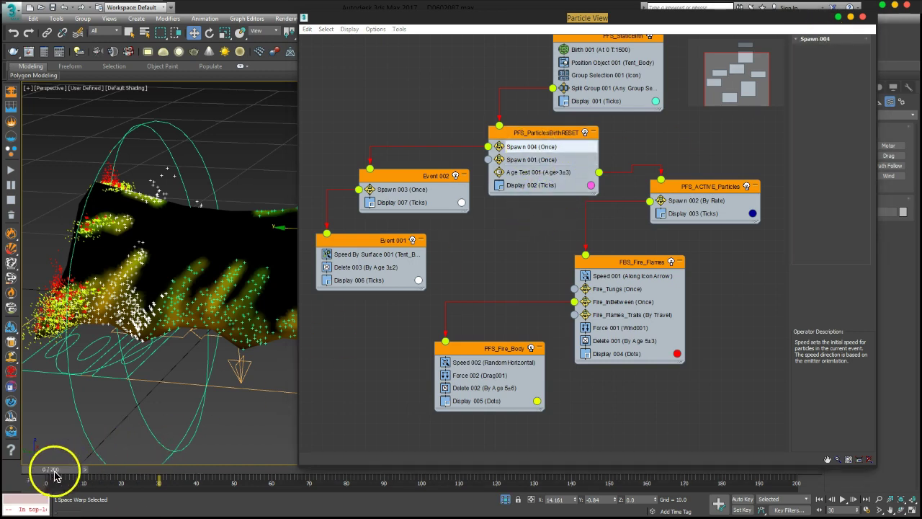
Rename Spawn 004 to Fire_Line
right_click(533, 148)
left_click(552, 271)
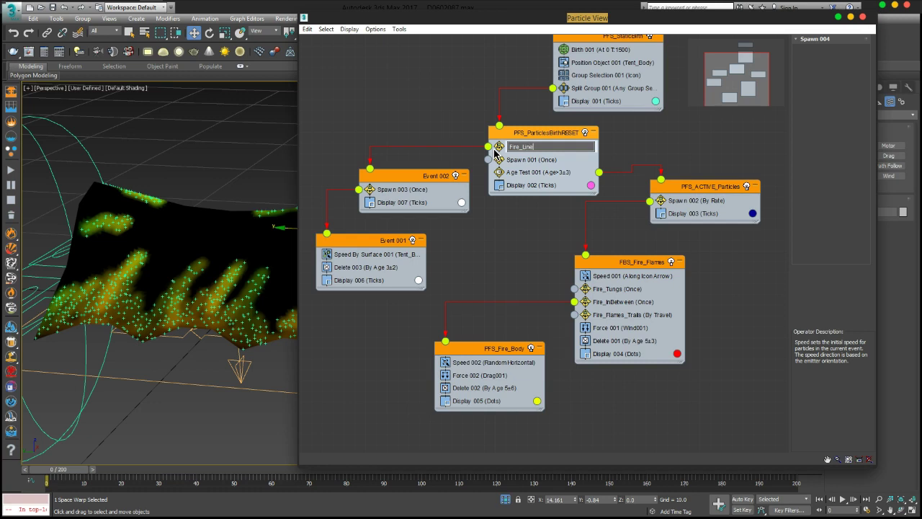
key("Return")
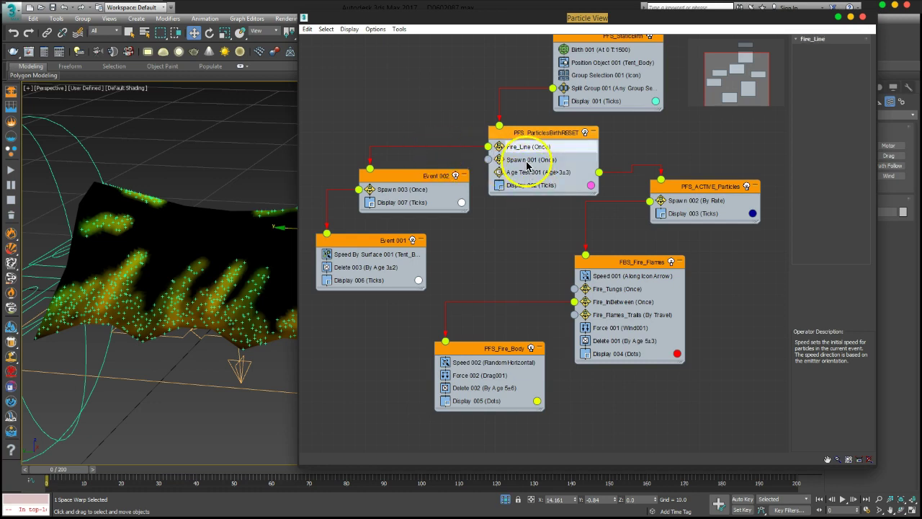
left_click(527, 160)
right_click(527, 165)
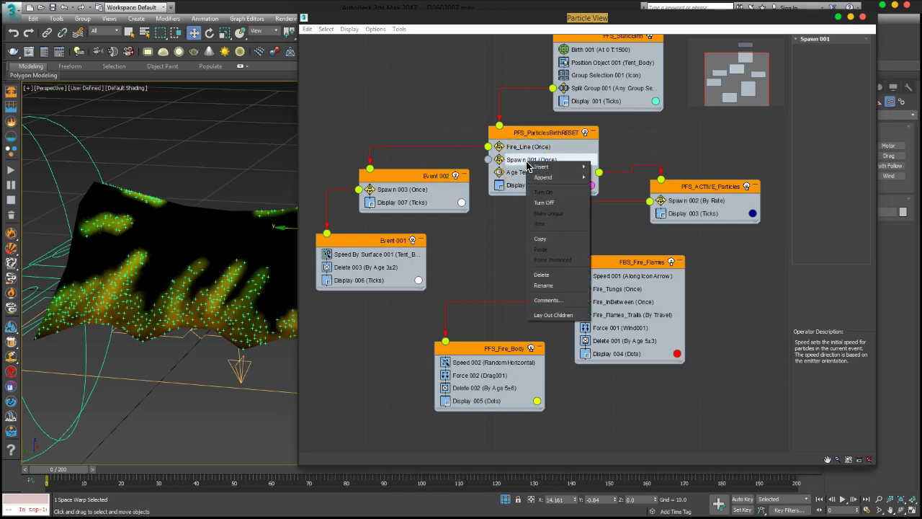
Review Event 002's Spawn 003 and the Speed By Surface 001 parameters in Event 001
left_click(422, 182)
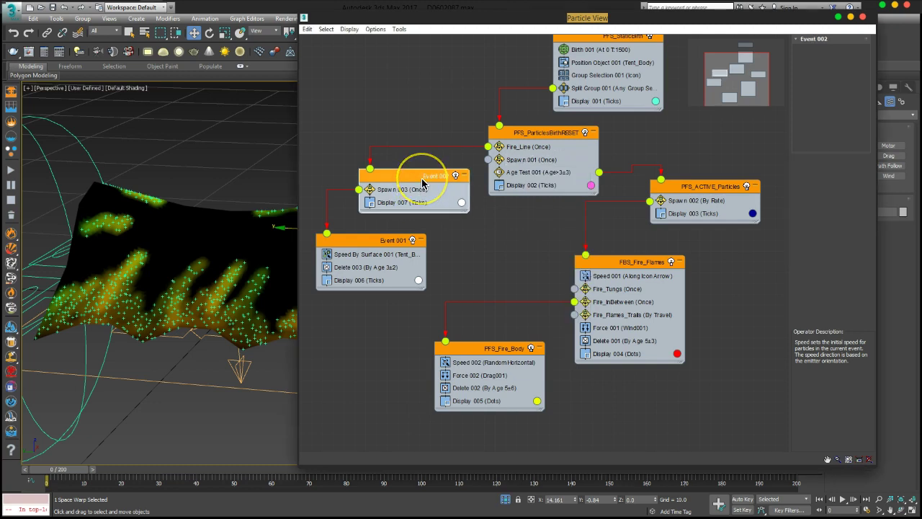
left_click(406, 189)
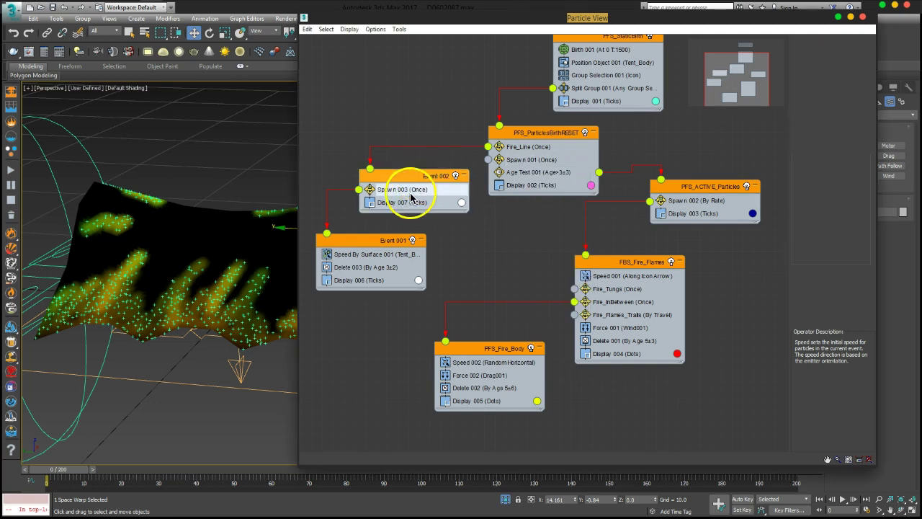
left_click(409, 256)
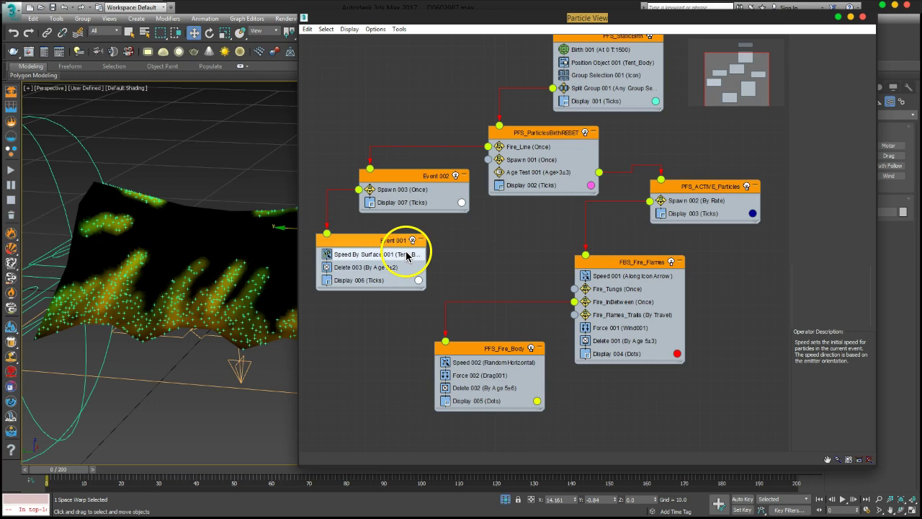
left_click(823, 40)
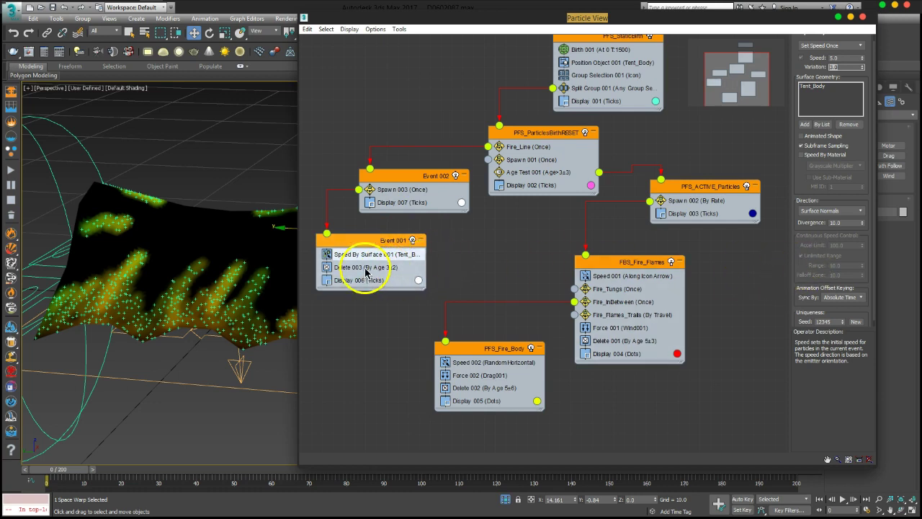
Set Spawn 003's Offspring # to 10 and close Particle View
left_click(409, 190)
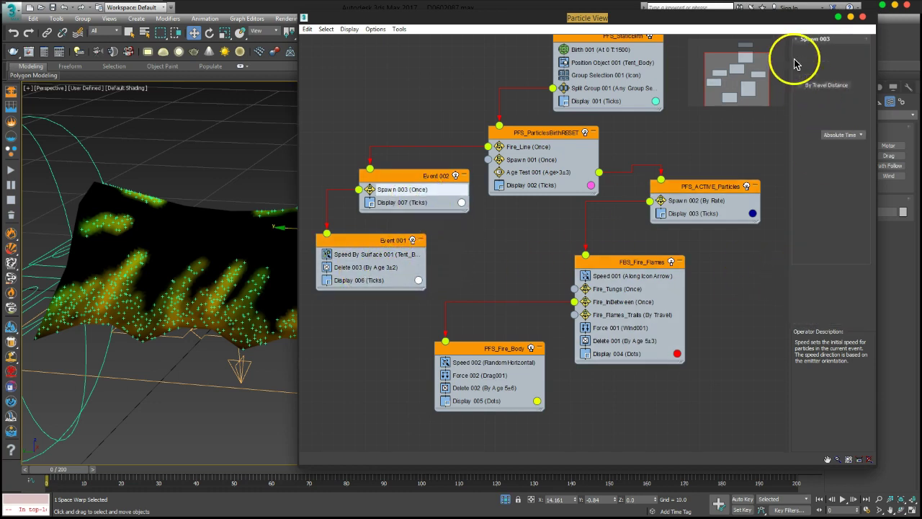
double_click(844, 113)
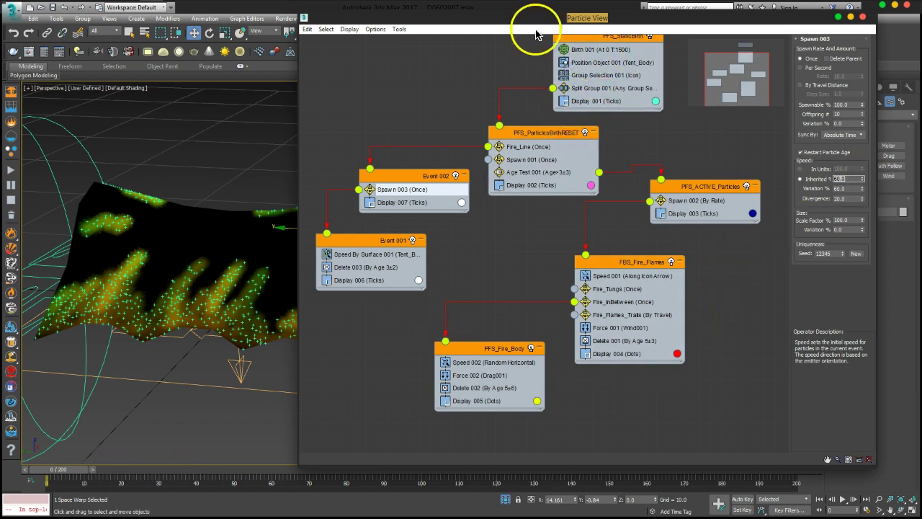
left_click_drag(695, 23, 906, 75)
key("6")
mouse_move(408, 288)
middle_mouse_down("alt")
mouse_move(536, 253)
mouse_move(572, 288)
mouse_move(518, 255)
mouse_move(457, 253)
mouse_move(284, 453)
middle_mouse_up("alt")
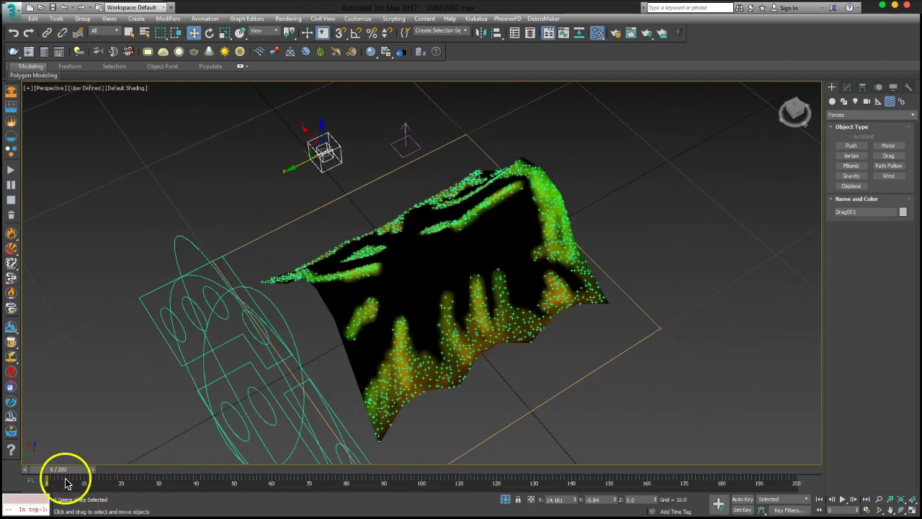
Preview the simulation to frame 39, orbiting and zooming in on the tent's fire particles
mouse_move(46, 473)
left_mouse_down()
mouse_move(145, 470)
mouse_move(153, 478)
left_mouse_up()
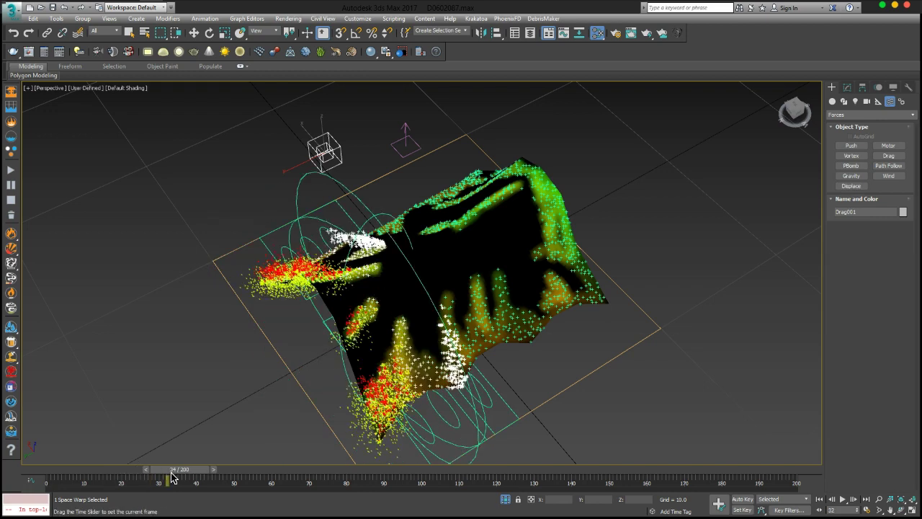
left_click_drag(177, 477, 181, 477)
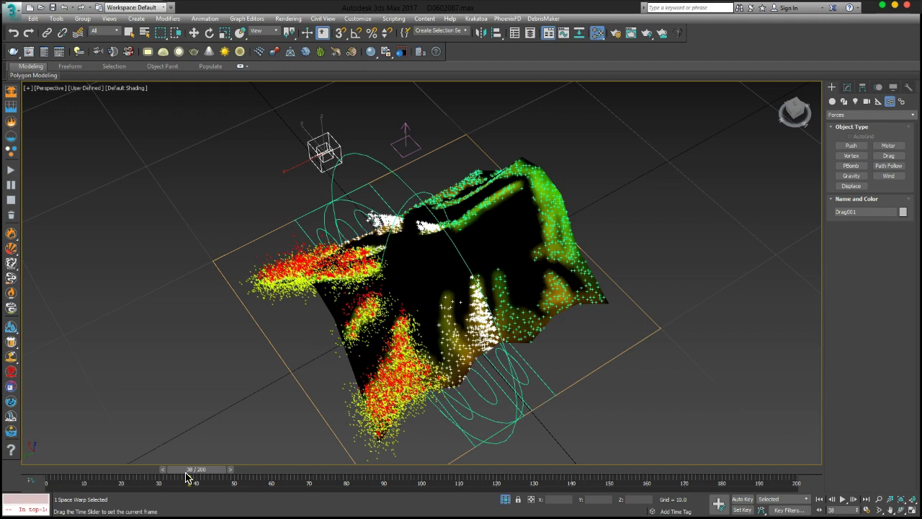
key("w")
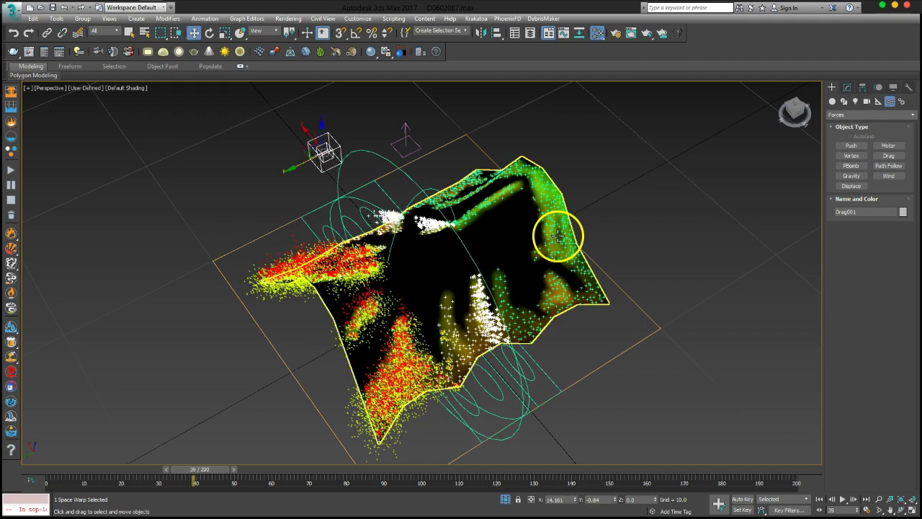
left_click_drag(560, 233, 586, 343)
mouse_move(587, 342)
middle_mouse_down("alt")
mouse_move(313, 195)
mouse_move(451, 360)
mouse_move(418, 323)
mouse_move(426, 313)
middle_mouse_up("alt")
mouse_move(356, 313)
middle_mouse_down("alt")
mouse_move(324, 303)
mouse_move(320, 282)
mouse_move(216, 242)
mouse_move(305, 266)
mouse_move(339, 309)
middle_mouse_up("alt")
scroll(302, 294, "up", 3)
scroll(356, 274, "up", 2)
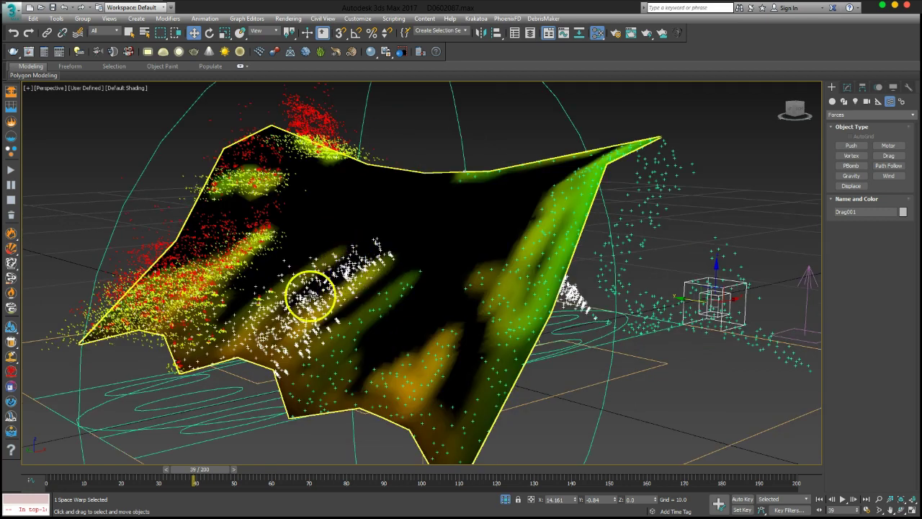
left_click(333, 302)
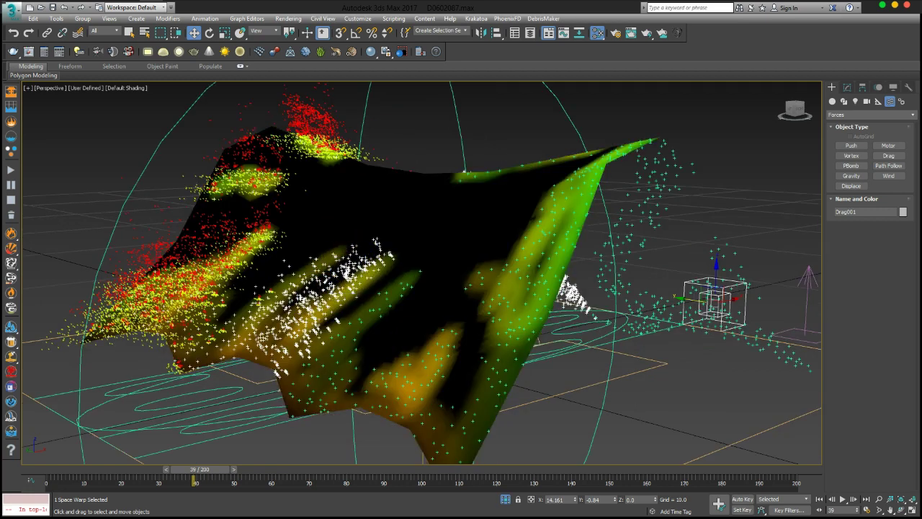
Reopen Particle View, check Speed By Surface 001 (Divergence 40, Surface Normals), and select Event 002
key("6")
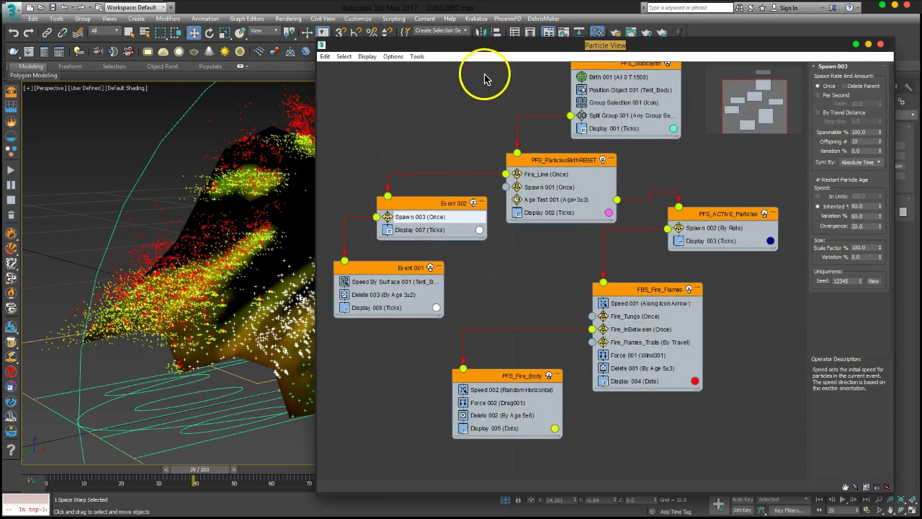
left_click(401, 285)
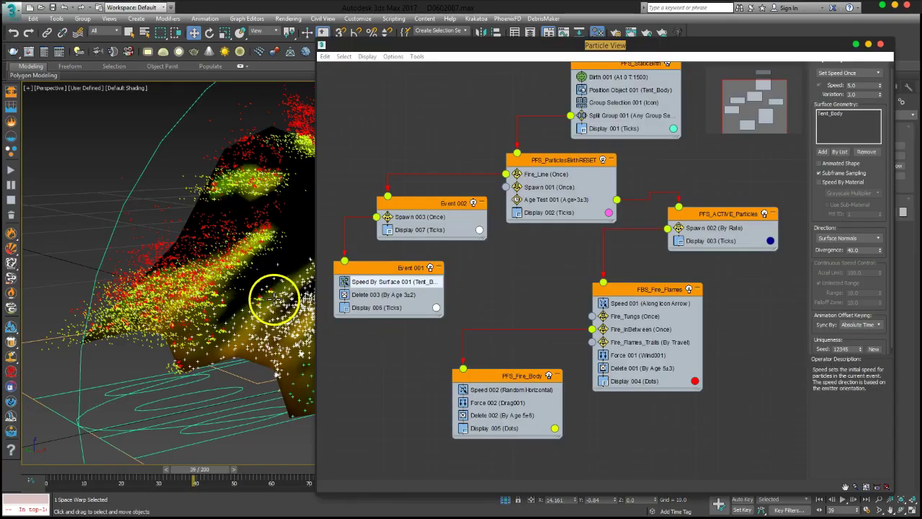
left_click_drag(454, 47, 921, 63)
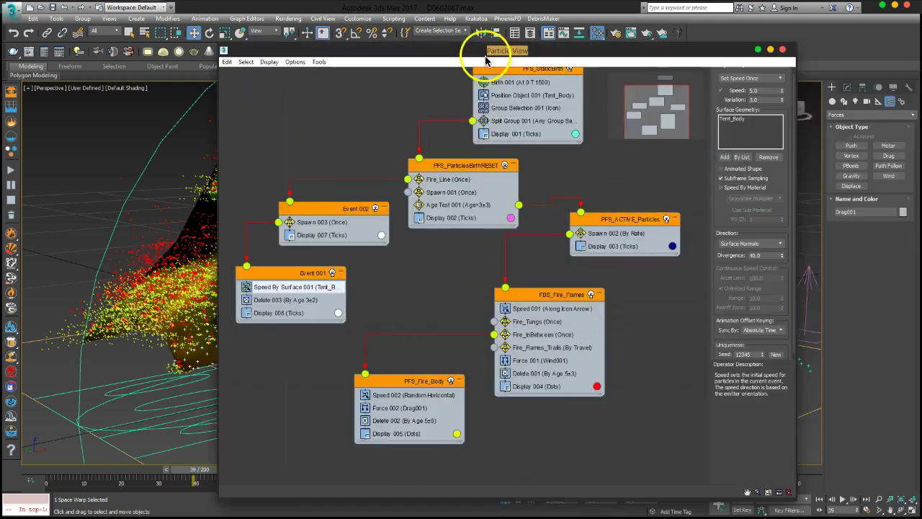
mouse_move(432, 41)
left_mouse_down()
mouse_move(833, 75)
mouse_move(580, 54)
left_mouse_up()
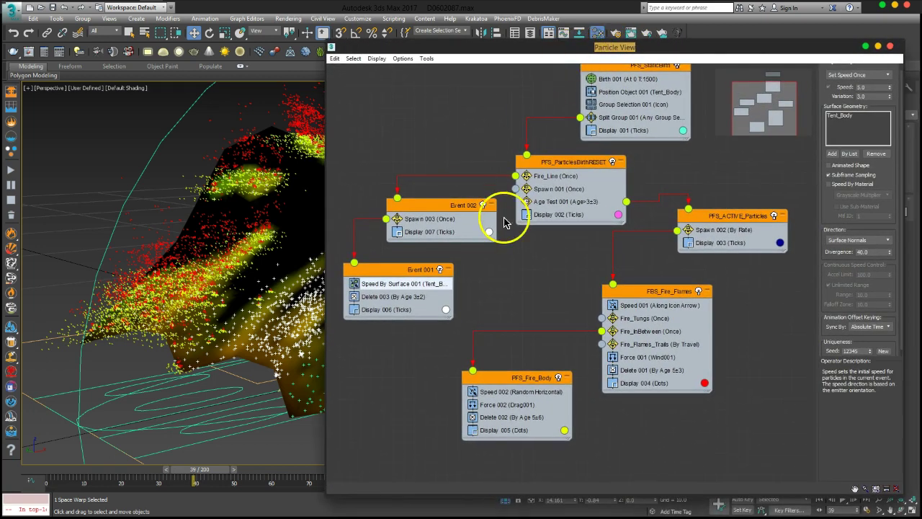
left_click(462, 205)
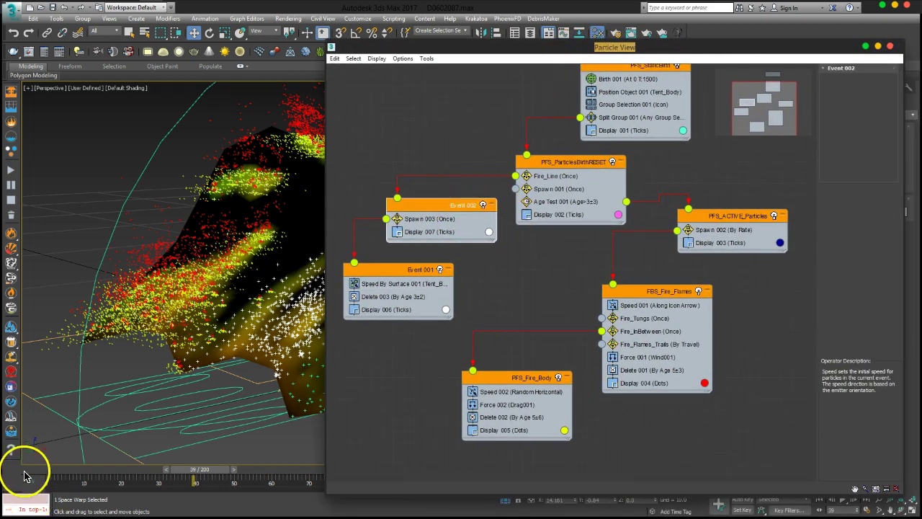
At frame 0, rename Event 002 to Fire_Line_Gen and Event 001 to Fire_Line
key("Home")
right_click(461, 207)
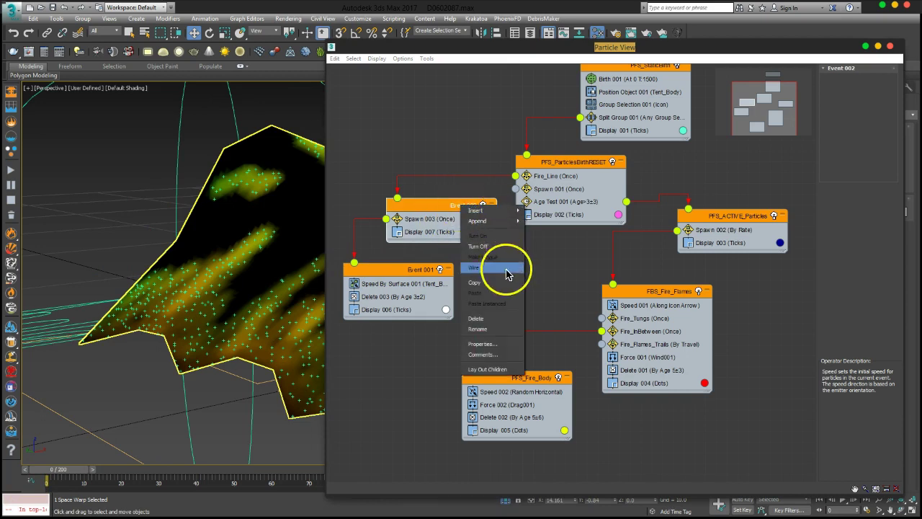
left_click(501, 325)
left_click(449, 207)
type("Fire_Line_Gen")
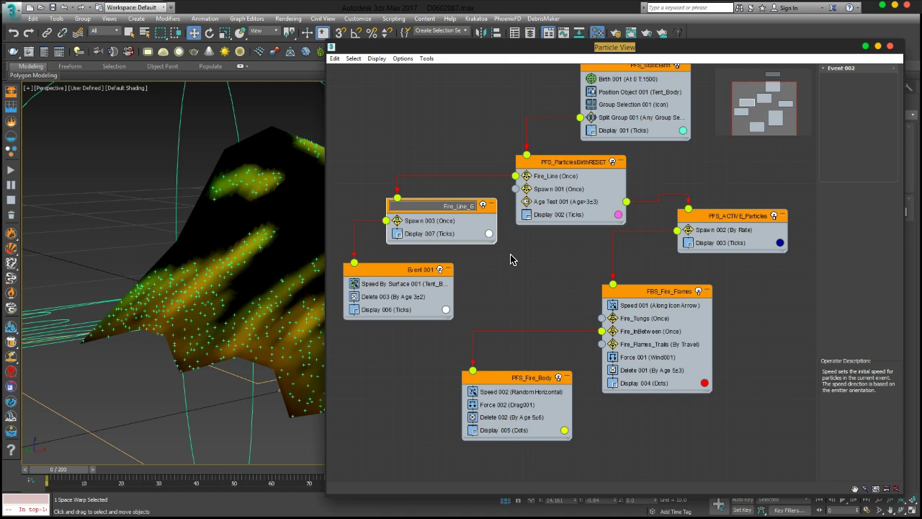
left_click(436, 269)
right_click(433, 270)
left_click(461, 392)
type("Fire_Line")
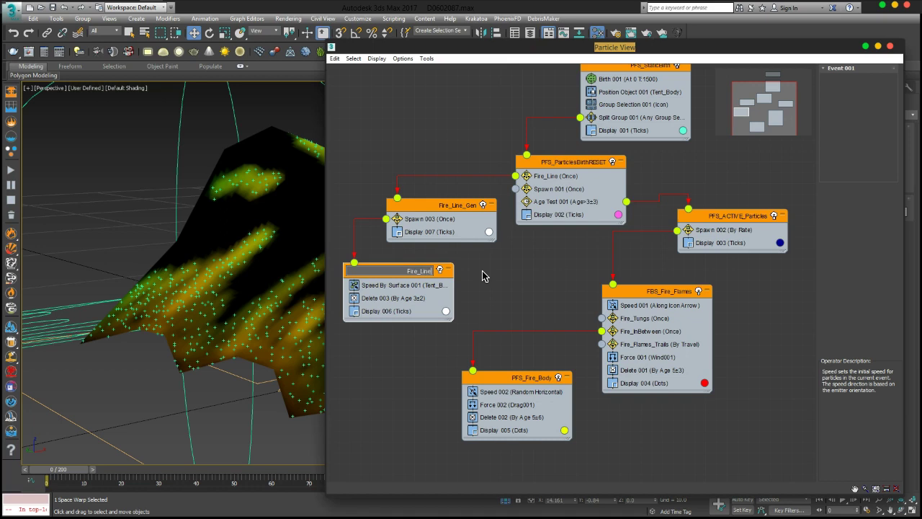
key("Return")
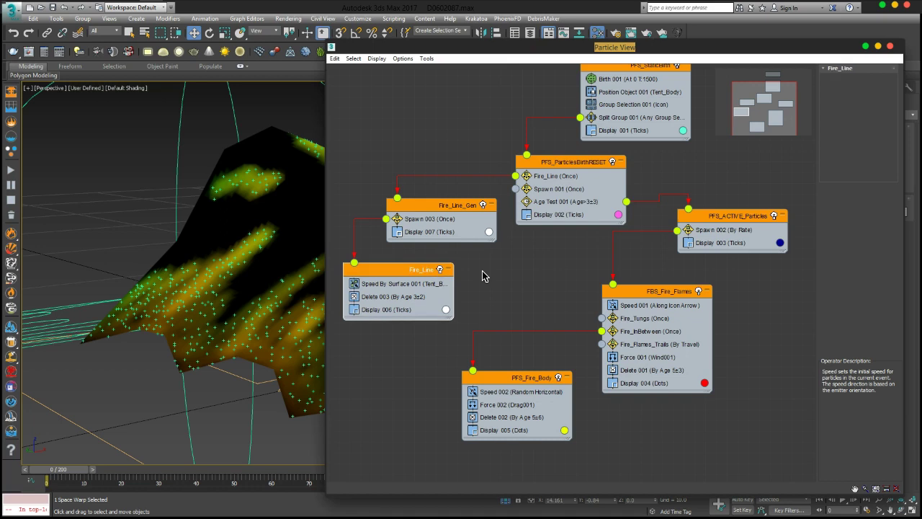
Save the scene, then reposition the Fire_Line and Fire_Line_Gen nodes and pan the graph
left_click(493, 272)
key("ctrl+s")
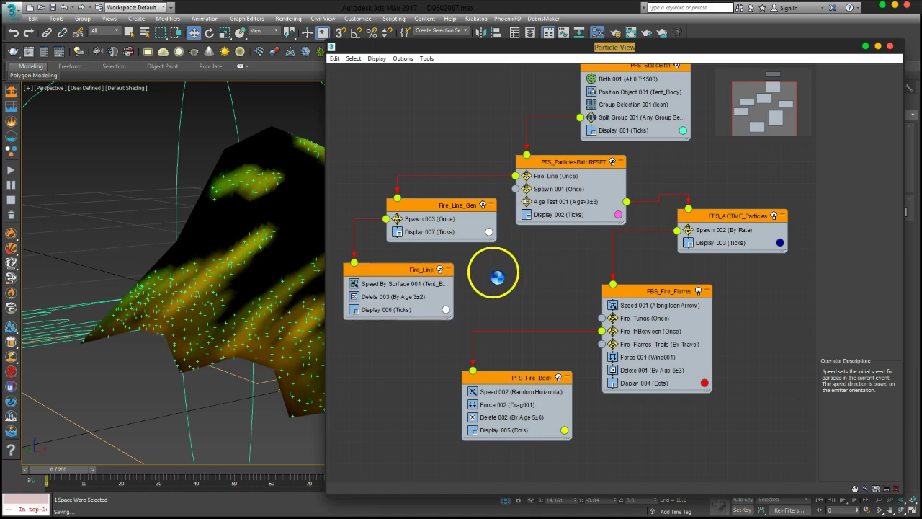
left_click_drag(414, 269, 414, 302)
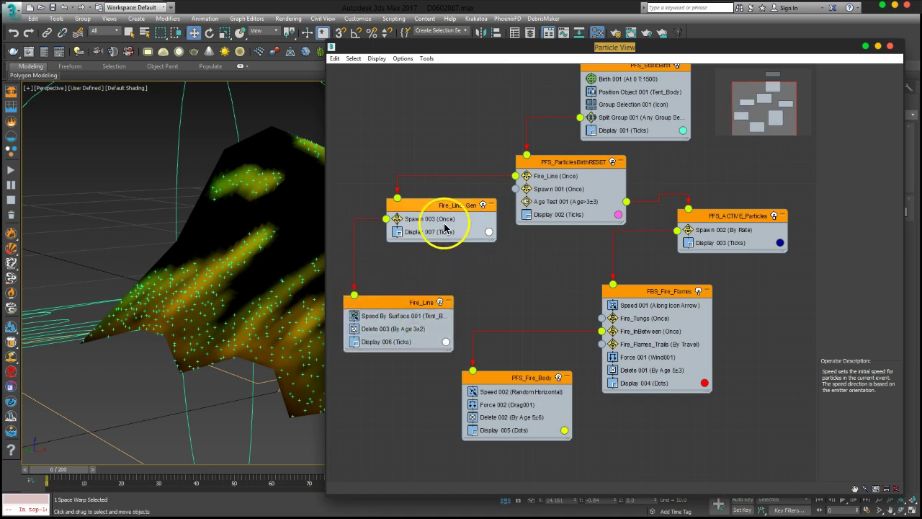
left_click_drag(442, 206, 432, 217)
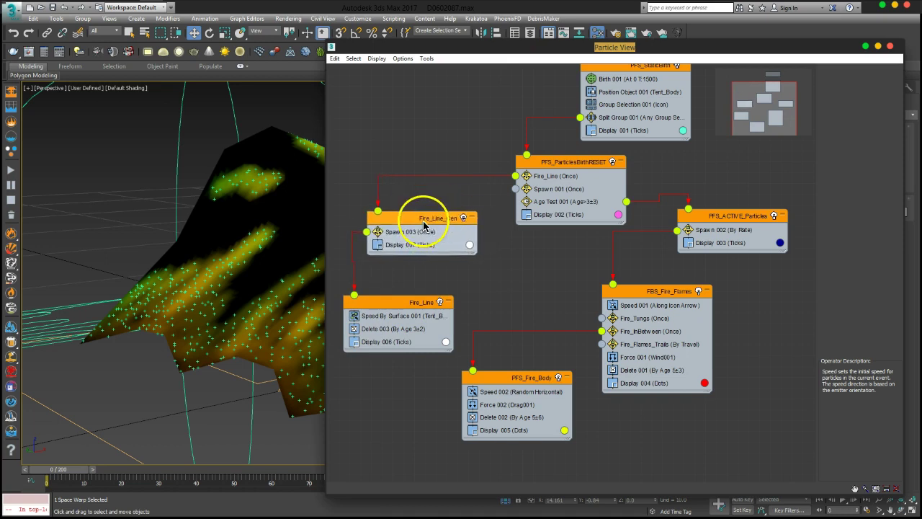
left_click(564, 267)
mouse_move(564, 268)
middle_mouse_down()
mouse_move(500, 278)
mouse_move(521, 237)
middle_mouse_up()
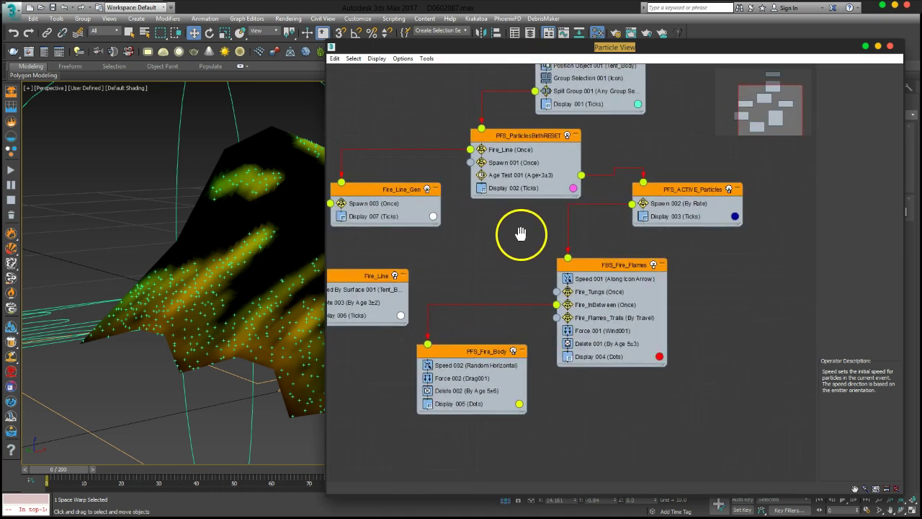
Move PFS_Fire_Body down and right and adjust the graph view
left_click_drag(488, 348, 510, 358)
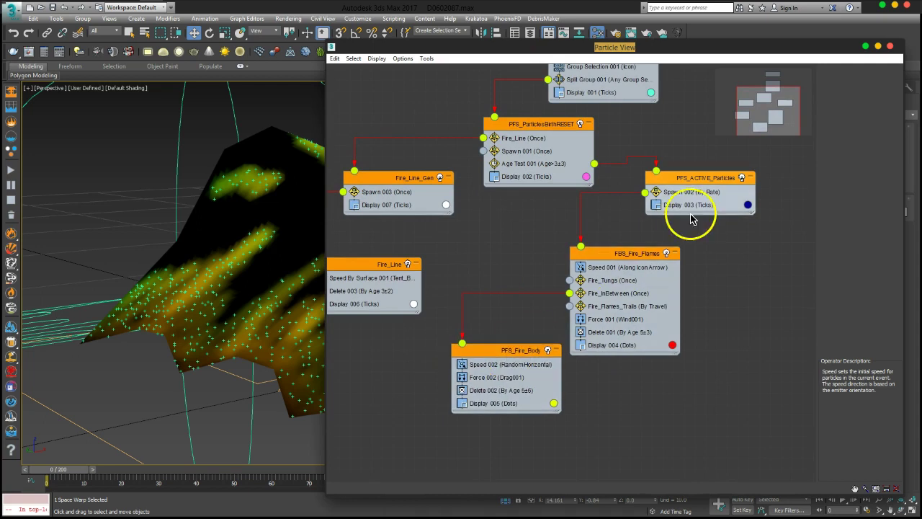
left_click_drag(621, 259, 632, 258)
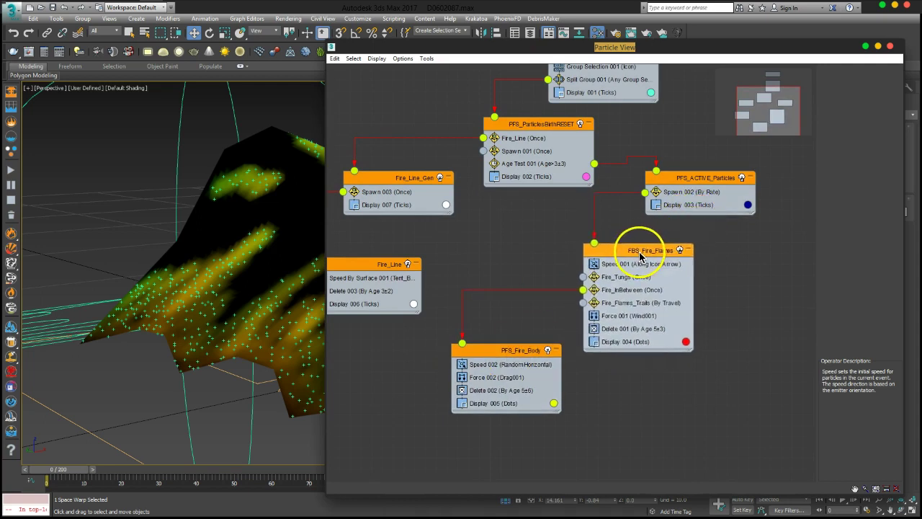
left_click(533, 126)
left_click(700, 189)
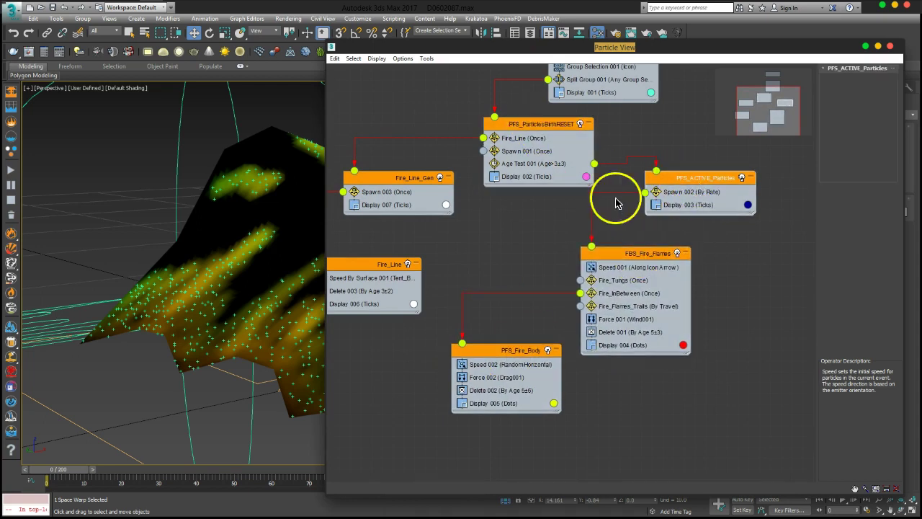
middle_click_drag(497, 243, 518, 247)
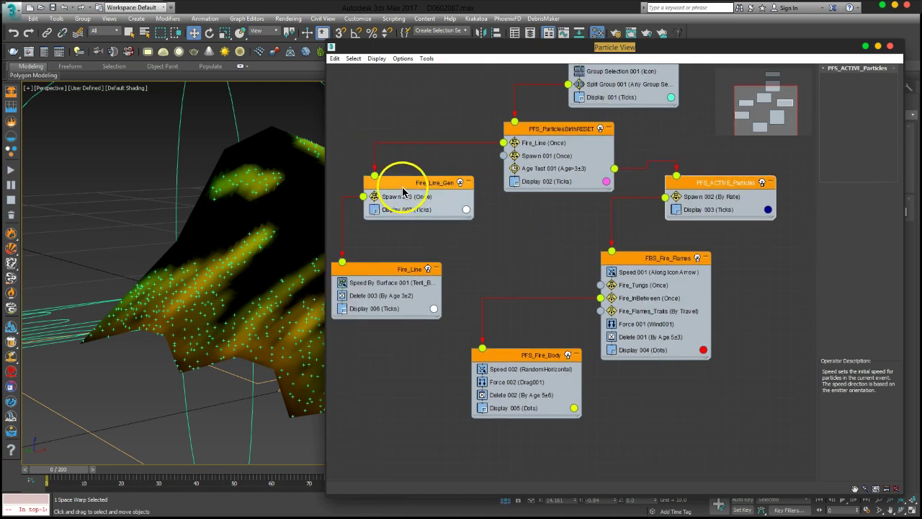
Rename Fire_Line_Gen and PFS_ParticlesBirthRESET to NON_Fire_Line_Gen and NON_PFS_ParticlesBirthRESET
left_click(409, 189)
right_click(422, 185)
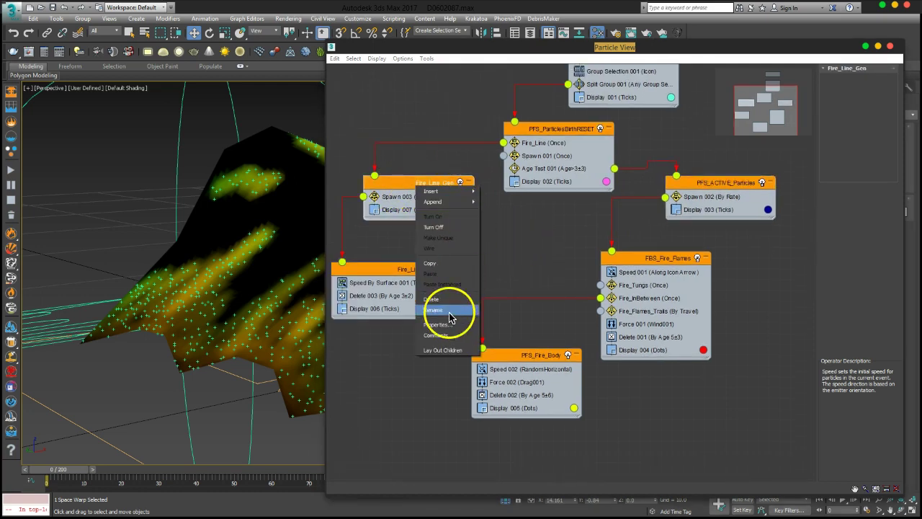
left_click(447, 309)
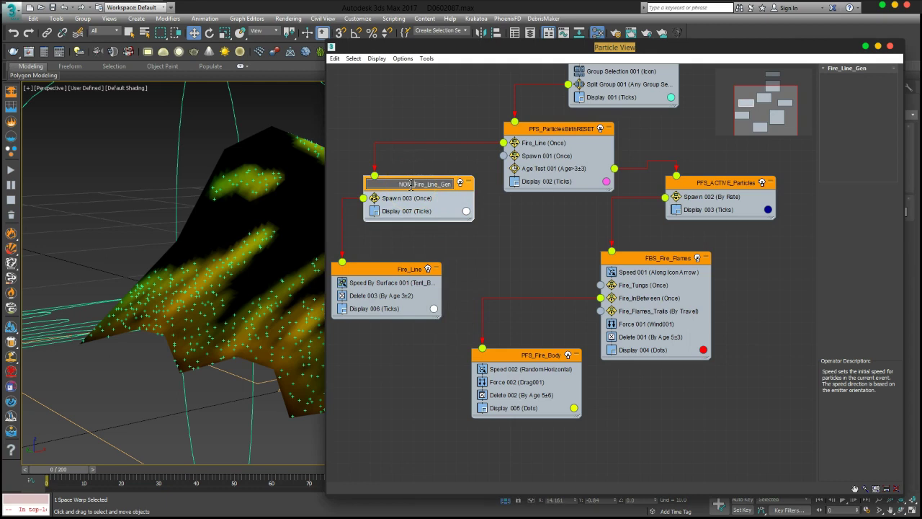
key("Return")
left_click(530, 130)
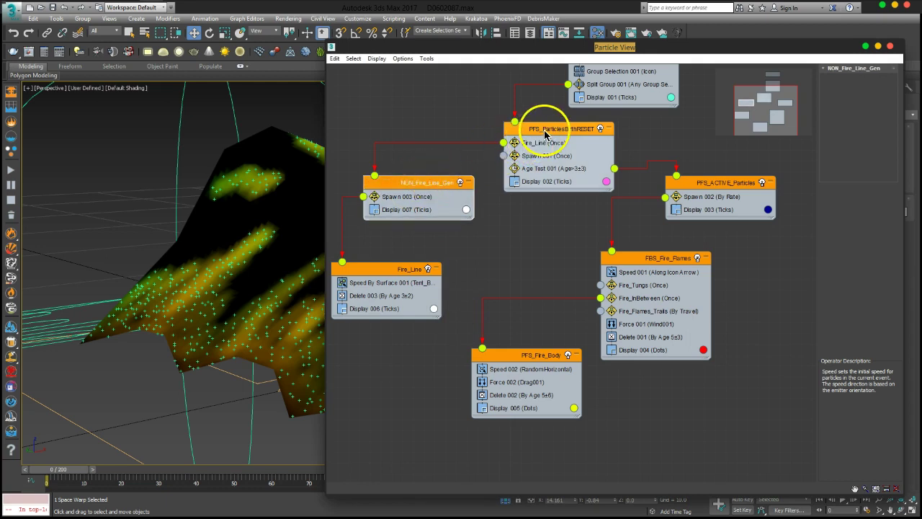
right_click(549, 132)
left_click(570, 253)
type("NON_")
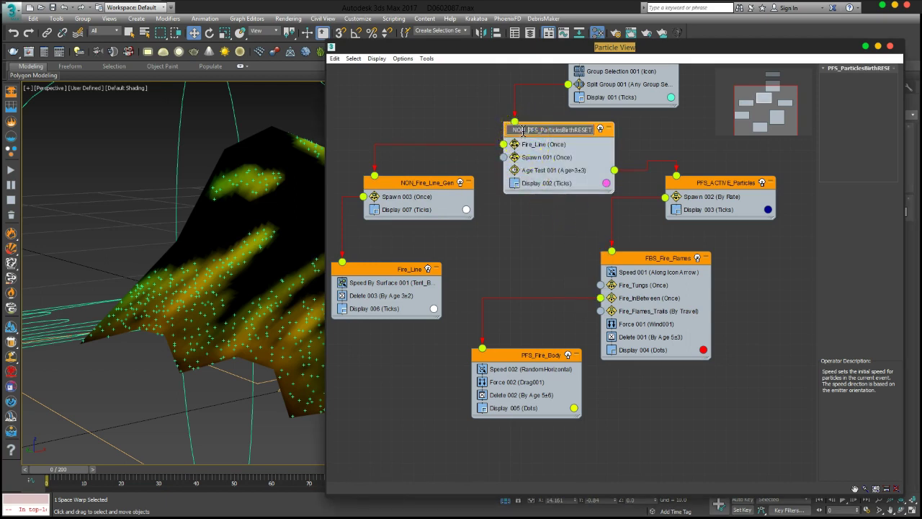
left_click(713, 185)
Rename PFS_ACTIVE_Particles and PFS_StaticBirth to NON_PFS_ACTIVE_Particles and NON_PFS_StaticBirth
right_click(721, 186)
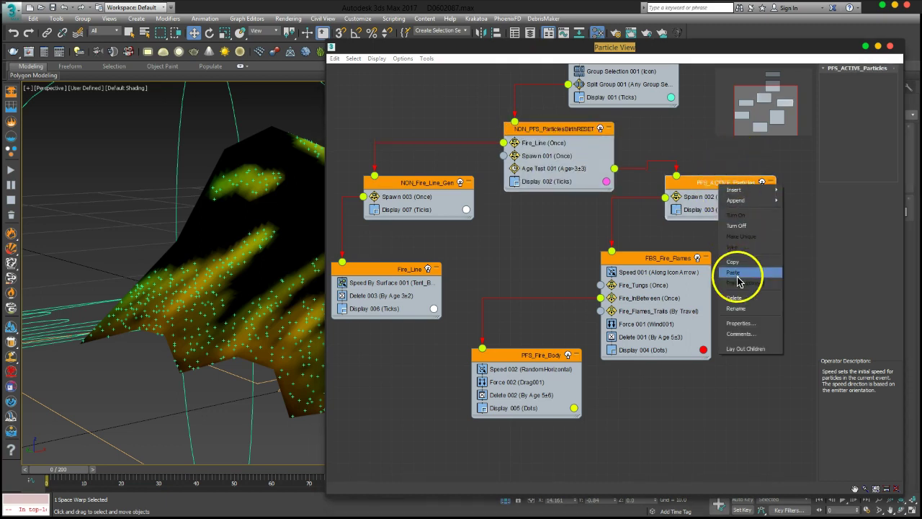
left_click(737, 308)
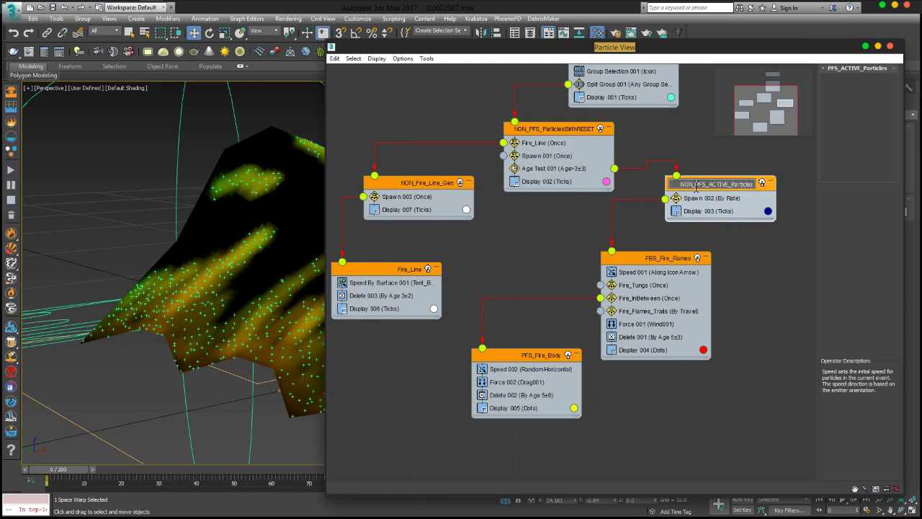
key("Return")
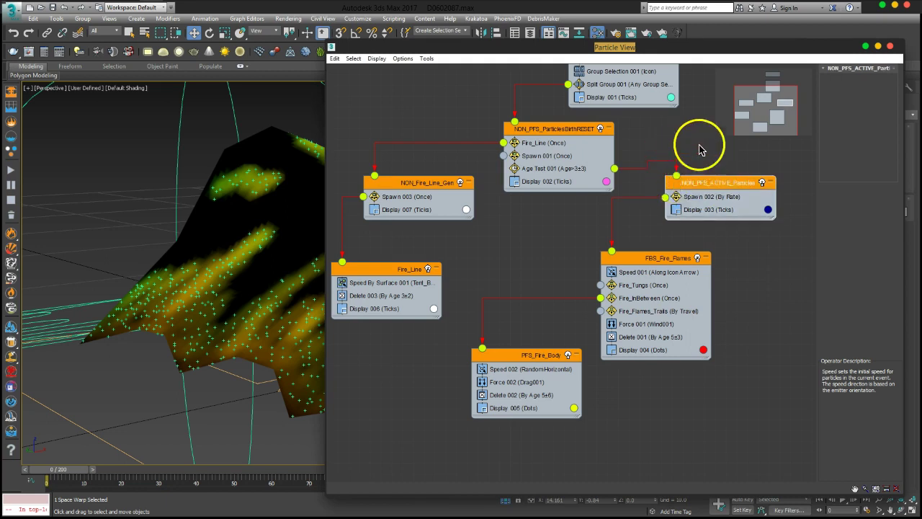
scroll(696, 149, "up", 3)
right_click(627, 165)
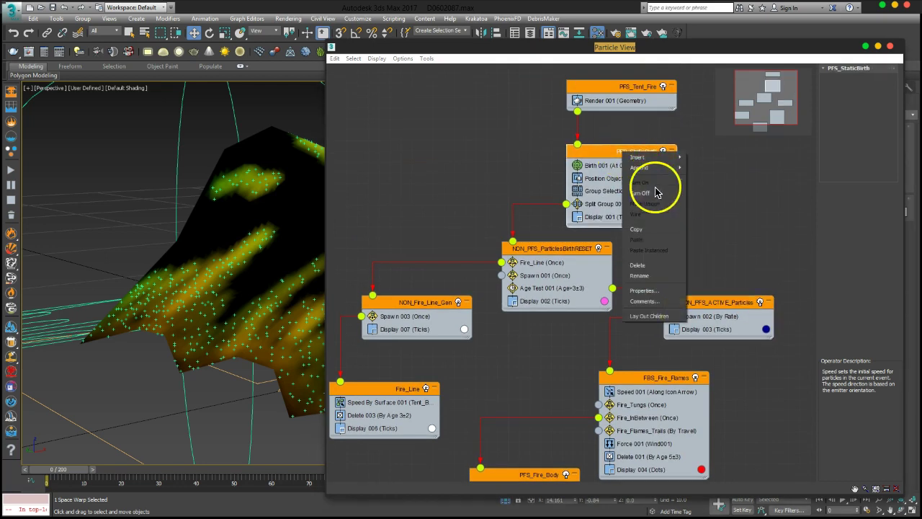
left_click(655, 273)
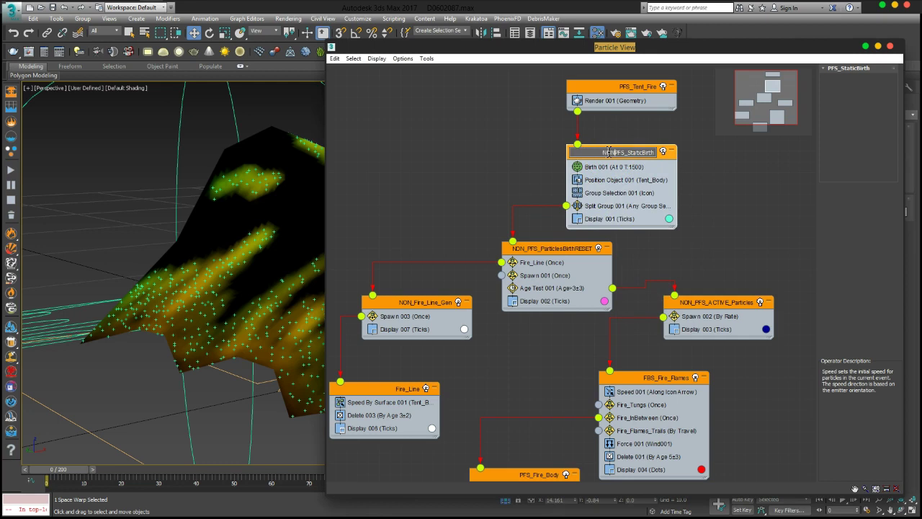
key("Return")
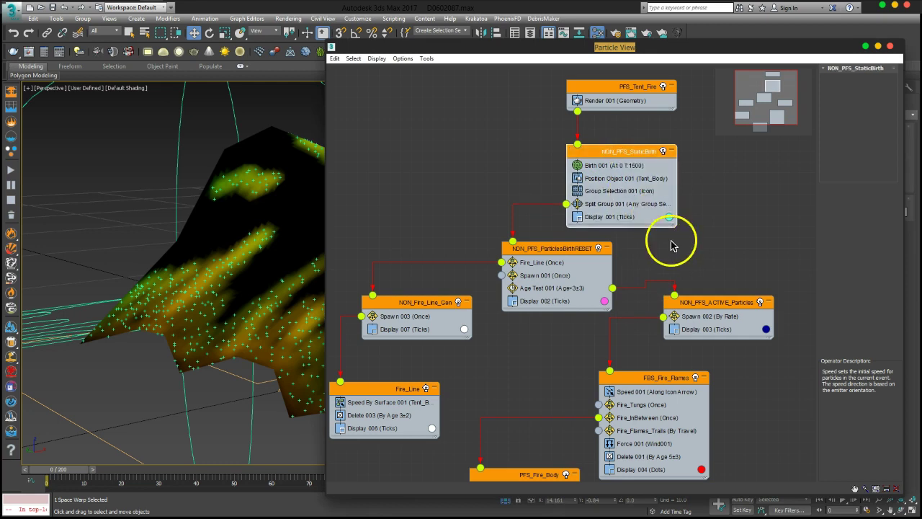
scroll(679, 243, "down", 2)
Shift FBS_Fire_Flames and PFS_Fire_Body right, placing Fire_Line beneath NON_Fire_Line_Gen
scroll(721, 216, "down", 3)
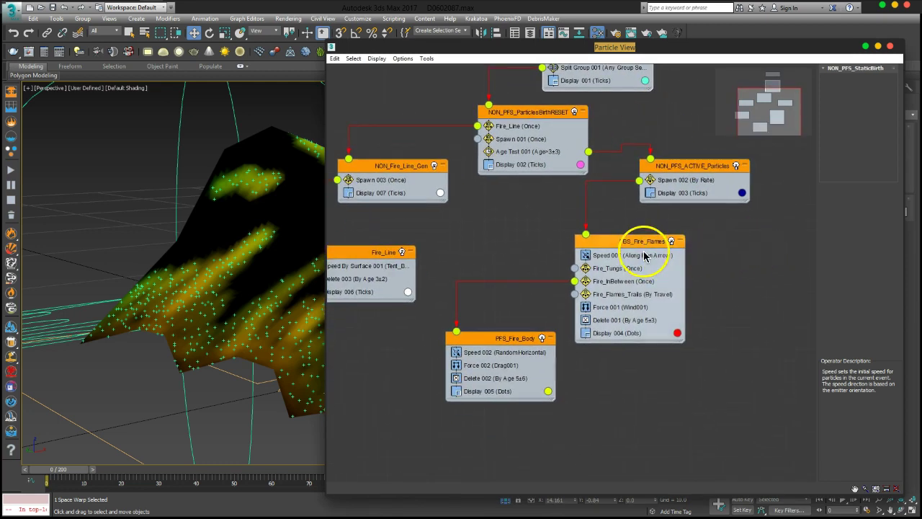
left_click_drag(642, 241, 664, 251)
left_click_drag(503, 344, 535, 344)
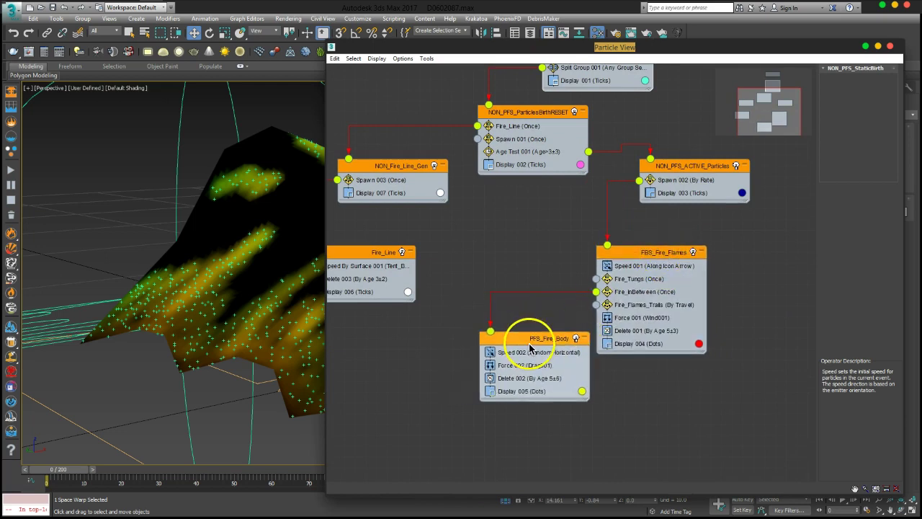
left_click_drag(364, 252, 407, 262)
middle_click_drag(472, 234, 498, 227)
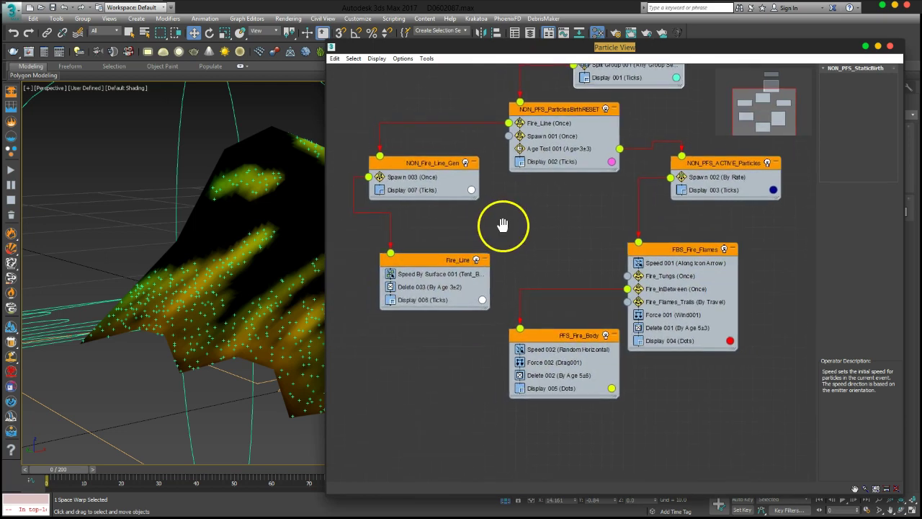
left_click_drag(438, 260, 412, 276)
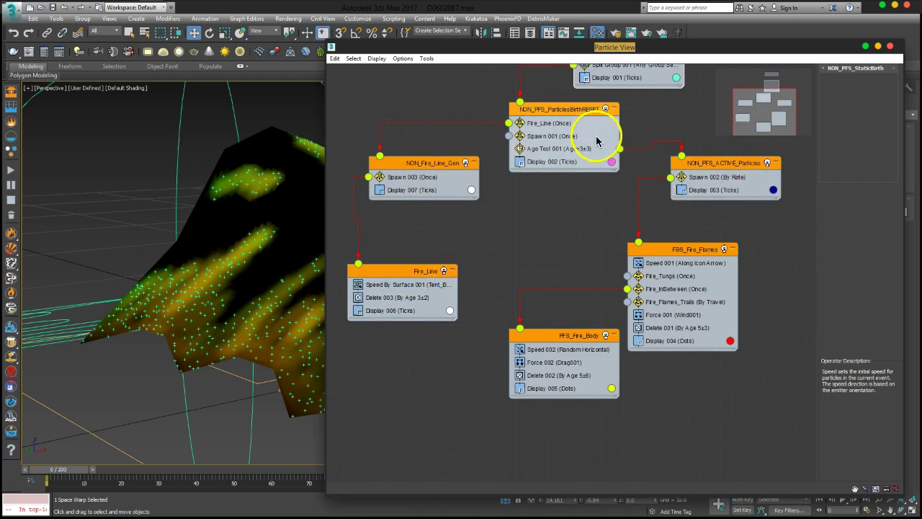
Box-select the three fire events, then select Fire_Line, PFS_Fire_Body and FBS_Fire_Flames individually
left_click_drag(763, 235, 333, 425)
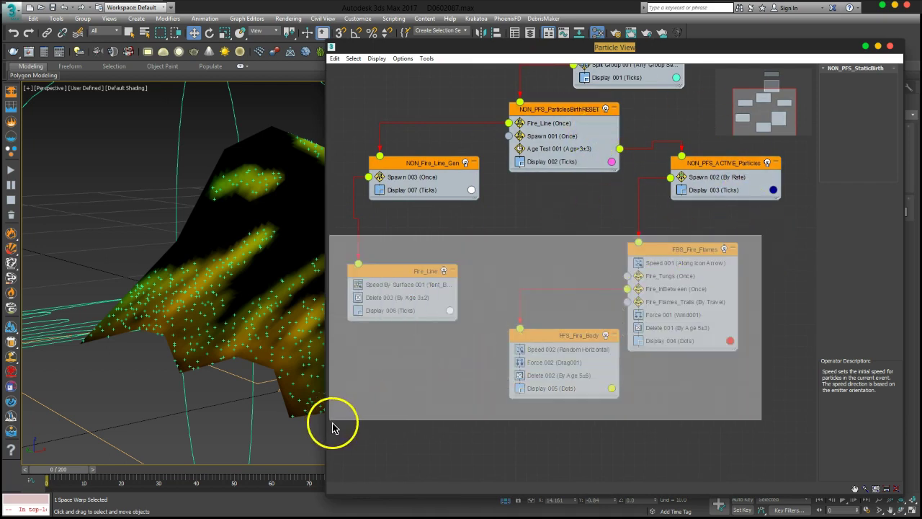
left_click(402, 349)
left_click(417, 270)
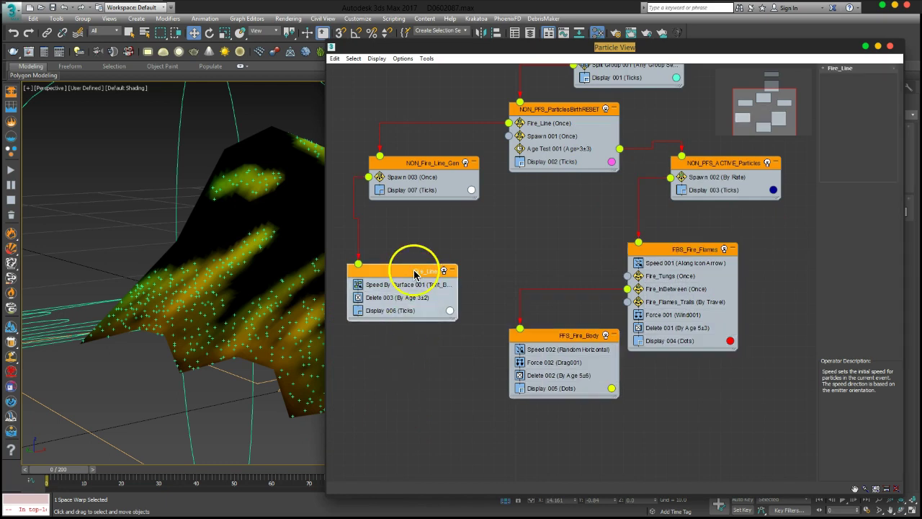
left_click(566, 345)
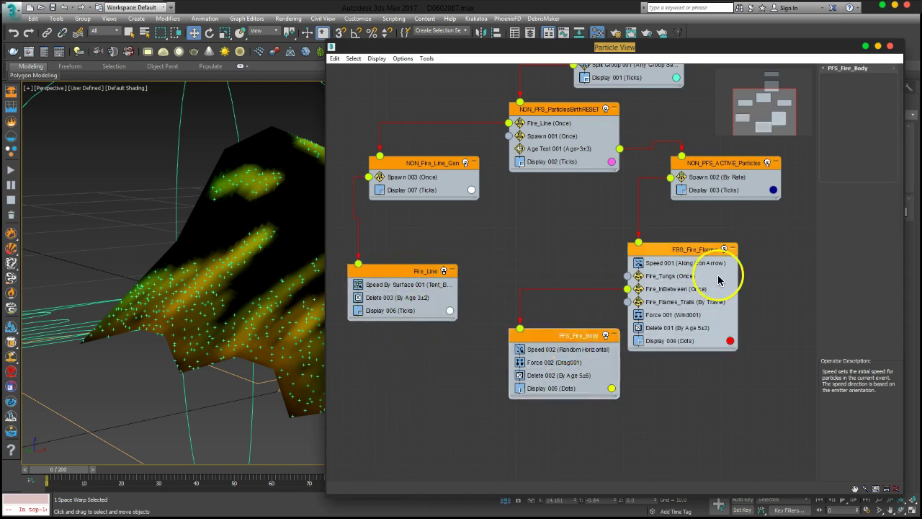
left_click(701, 251)
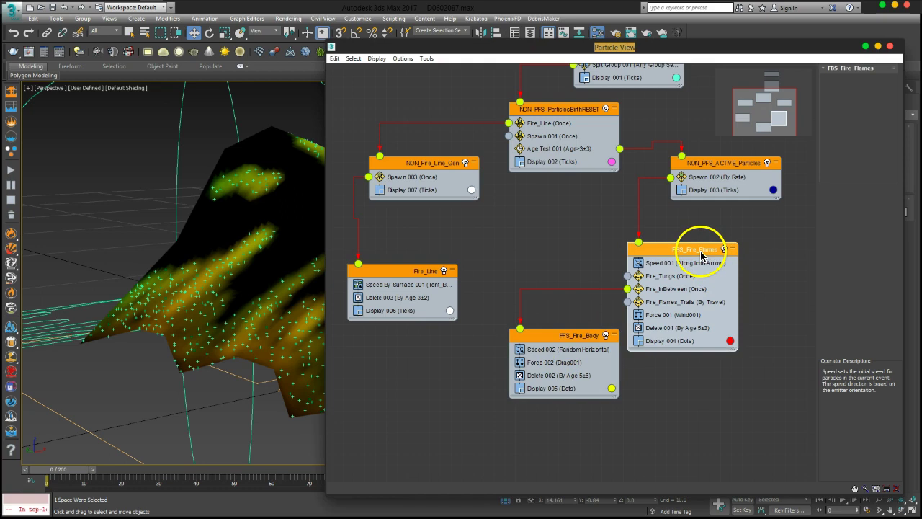